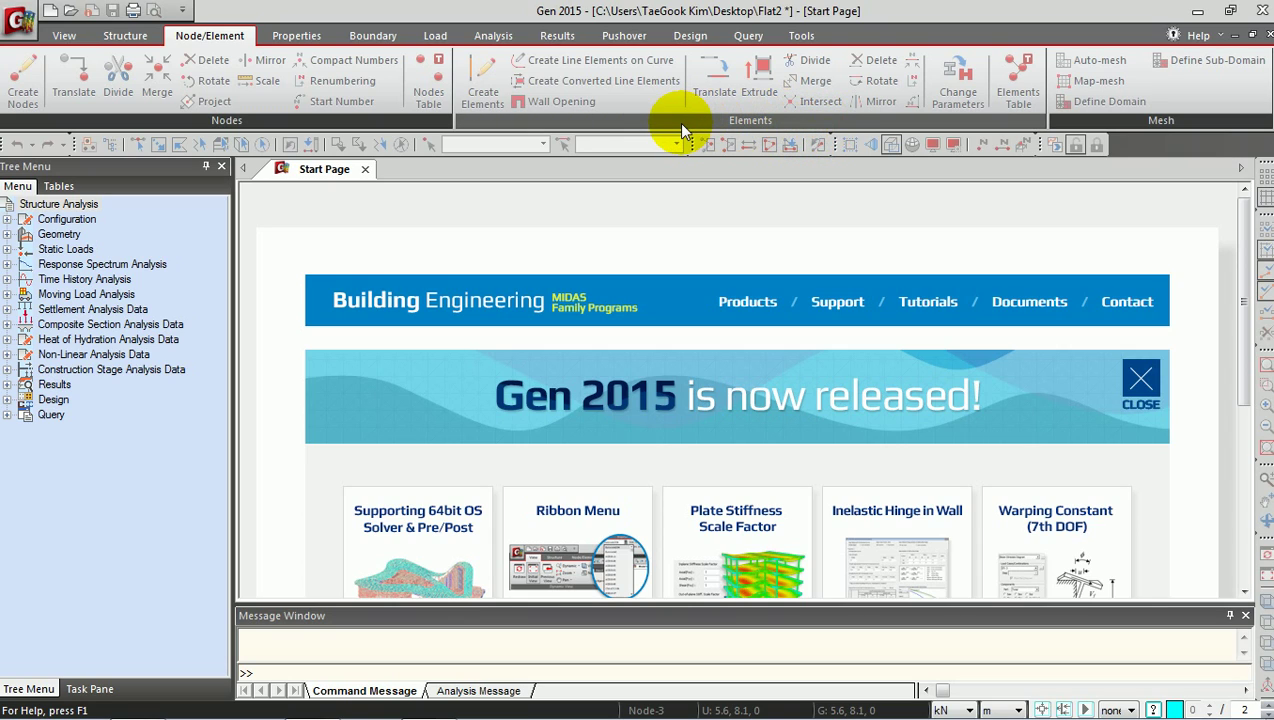
Create a new project and save it to the Desktop as Flat.
left_click(50, 12)
left_click(111, 10)
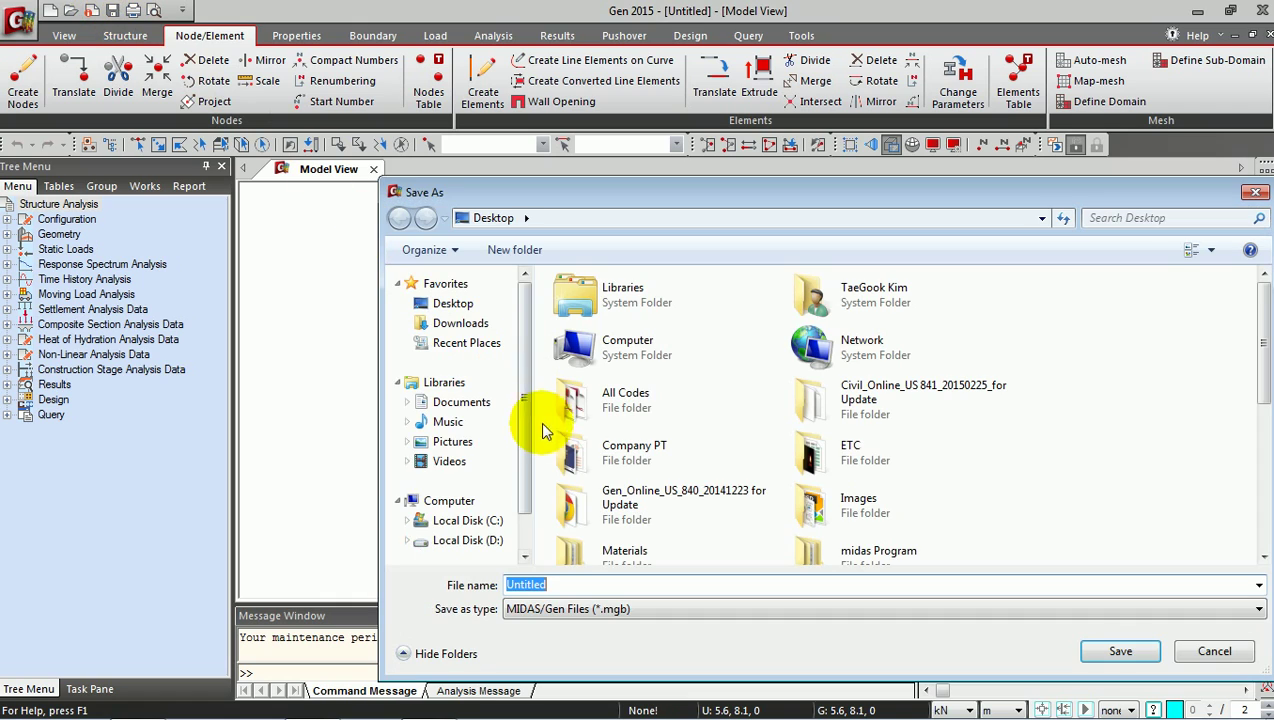
type("Flat")
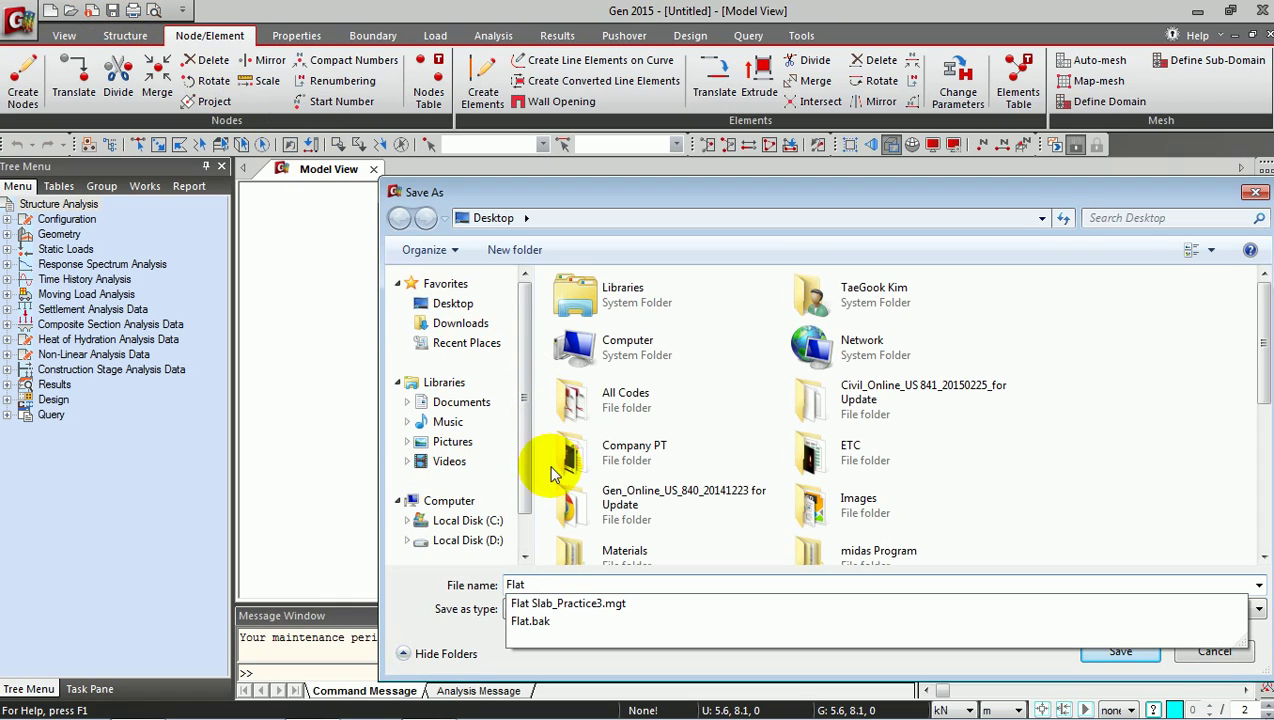
left_click(1122, 651)
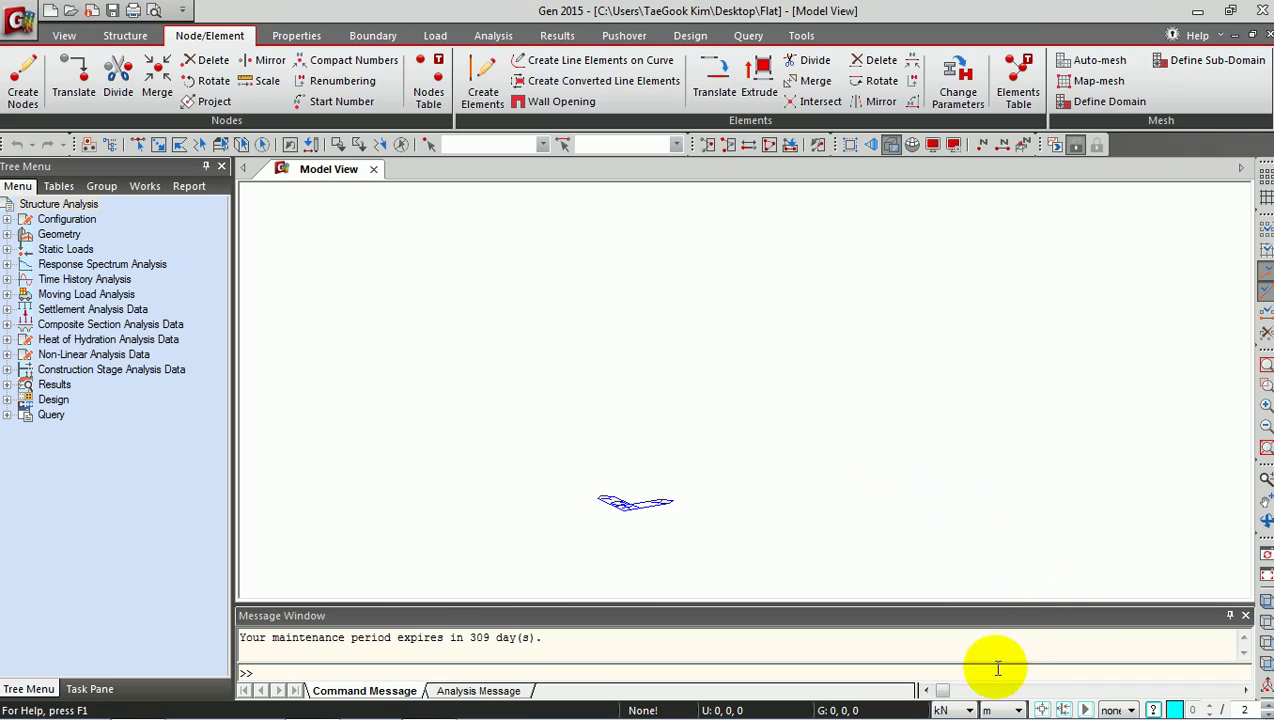
Set the model units to kN for force and m for length.
left_click(968, 710)
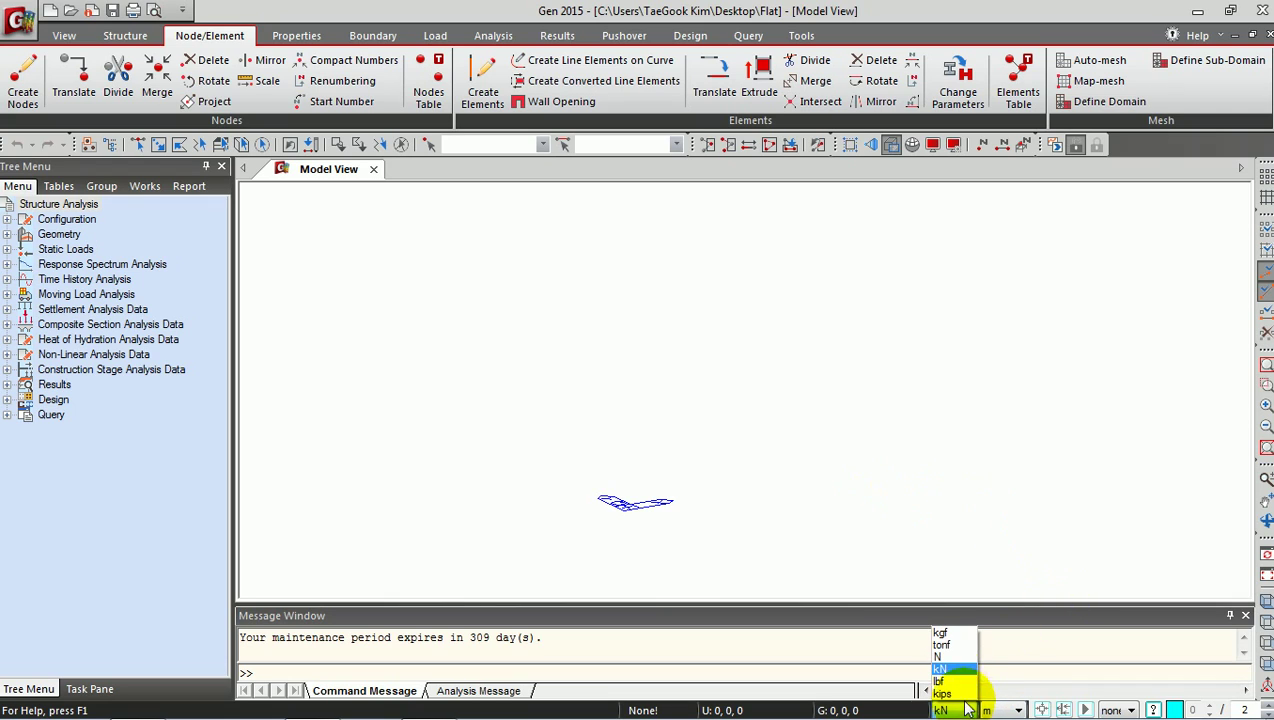
left_click(978, 705)
left_click(1015, 709)
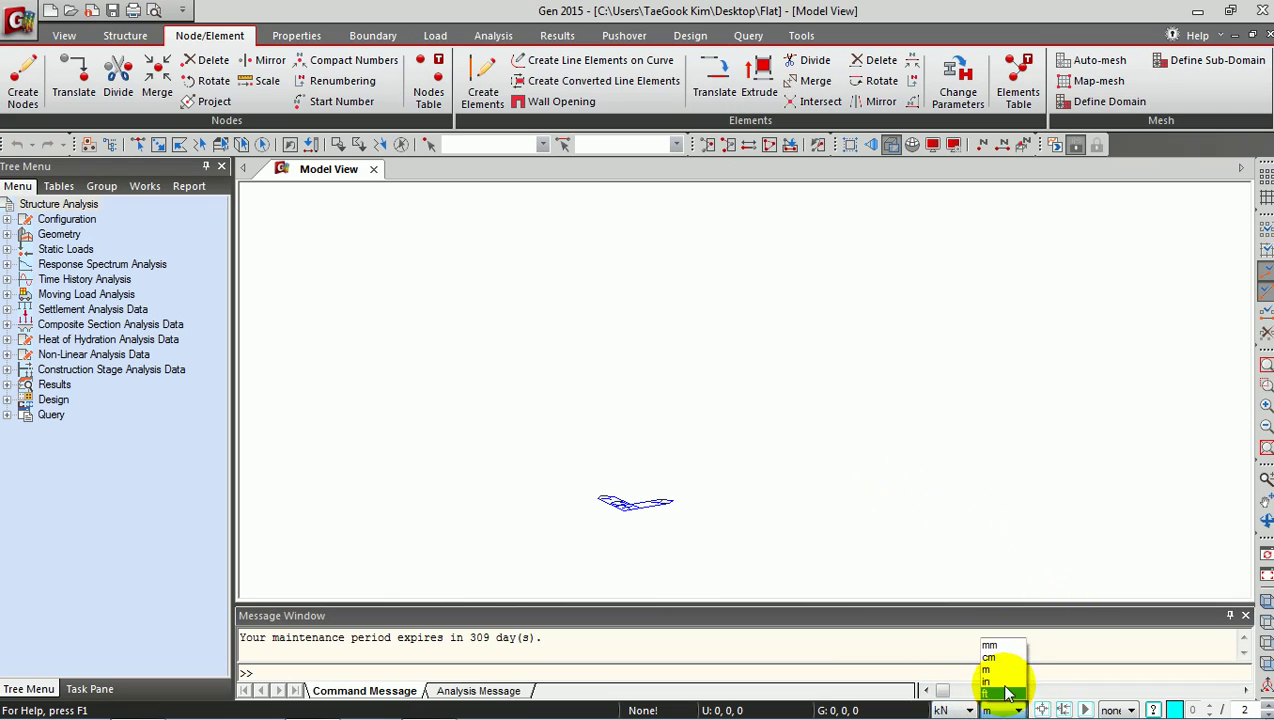
left_click(1000, 669)
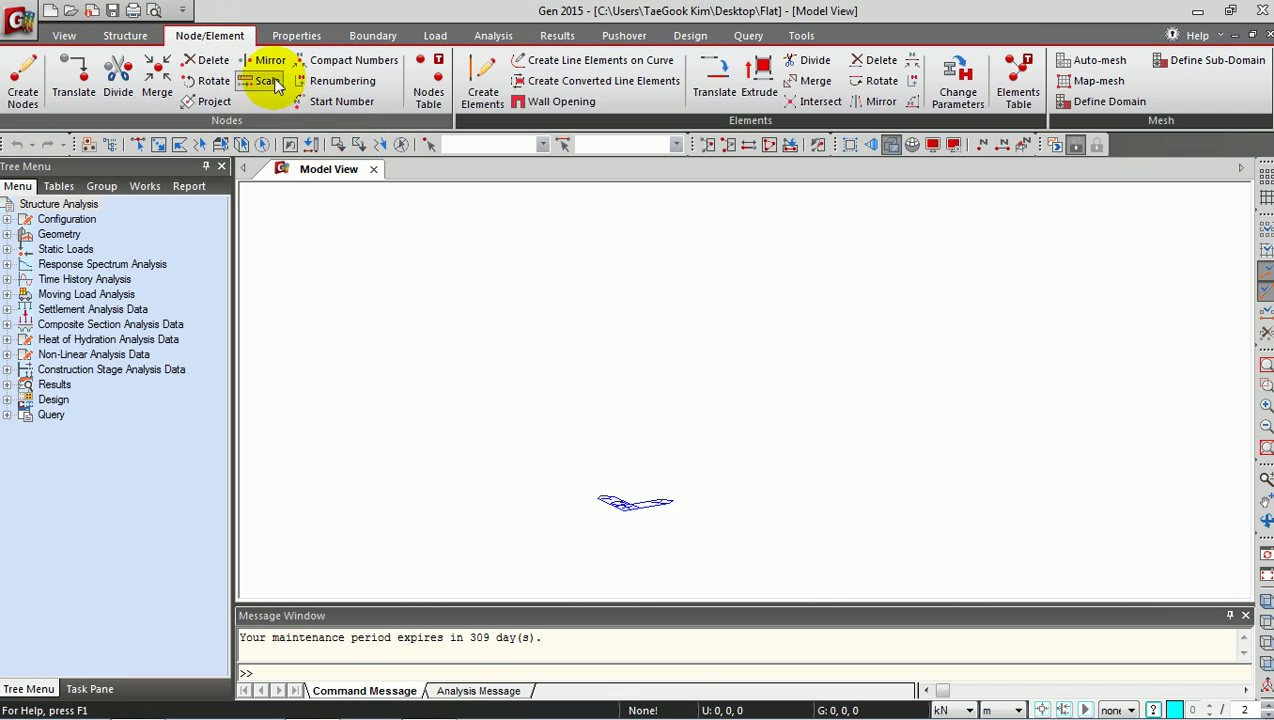
Define a line grid named G and add relative X-grid lines in a repeating 0.6, 0.6, 1.3 m spacing up to 8.7 m.
left_click(125, 35)
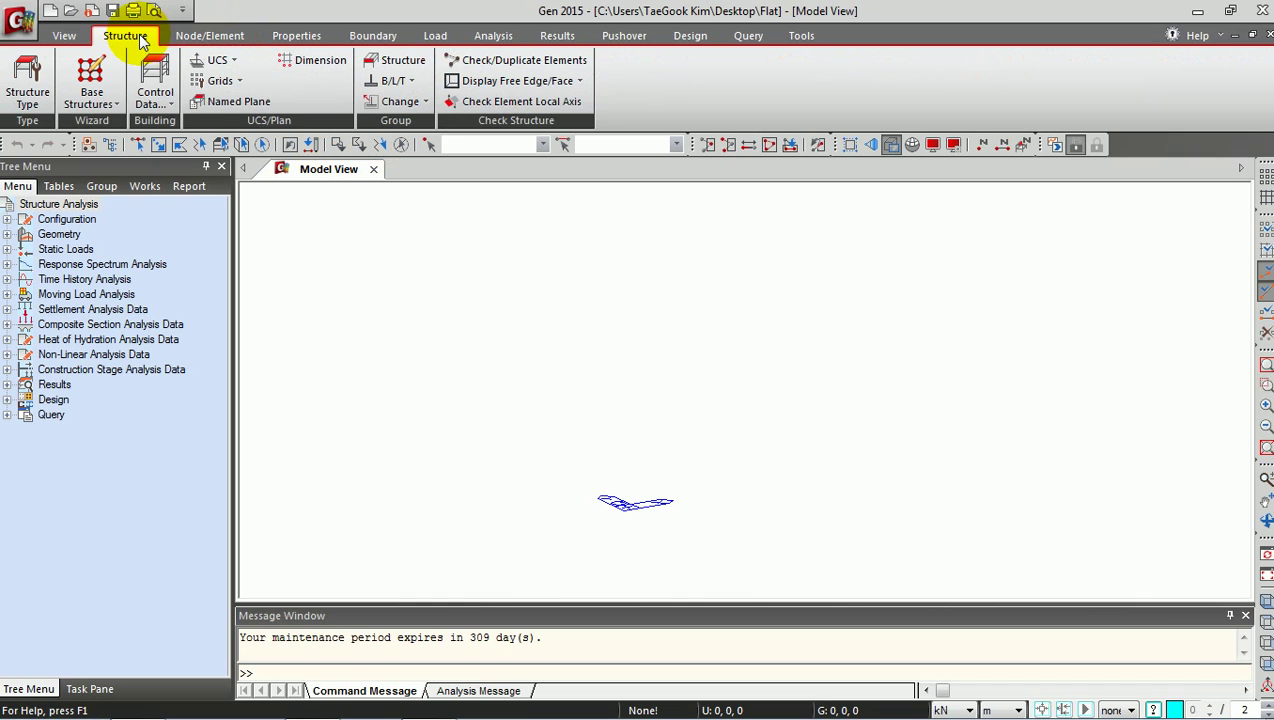
left_click(210, 81)
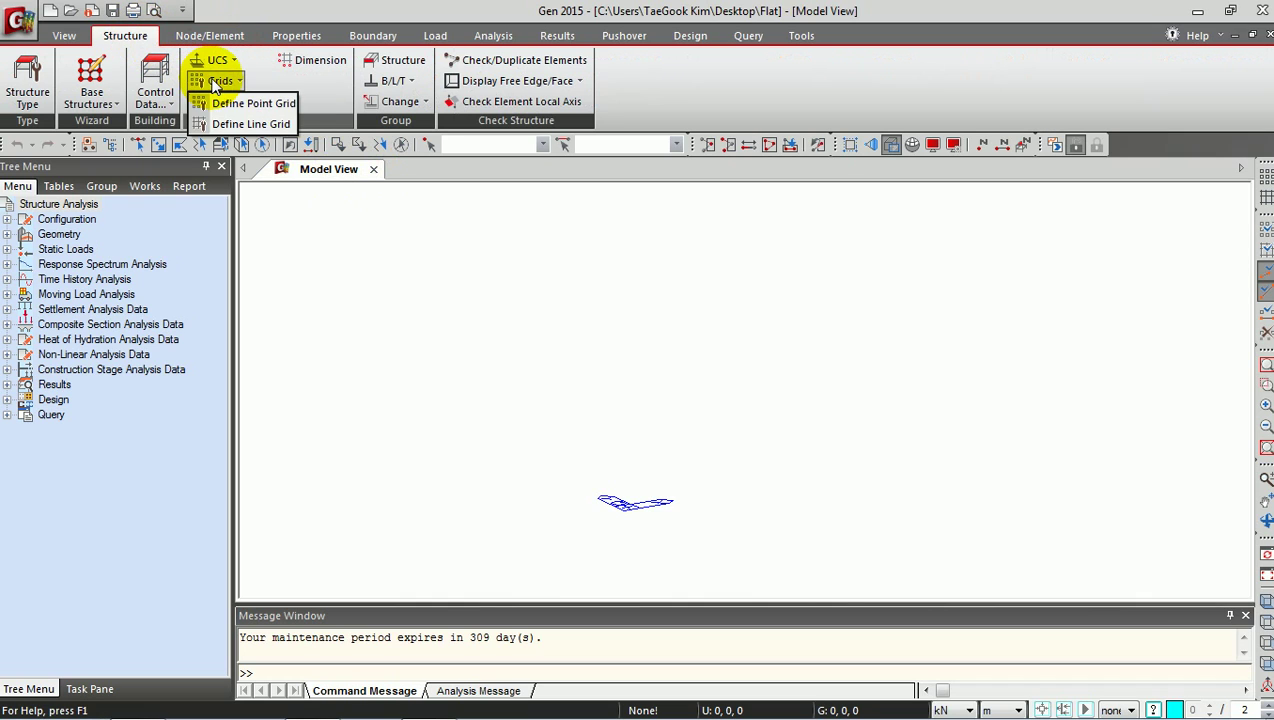
left_click(250, 124)
left_click(470, 260)
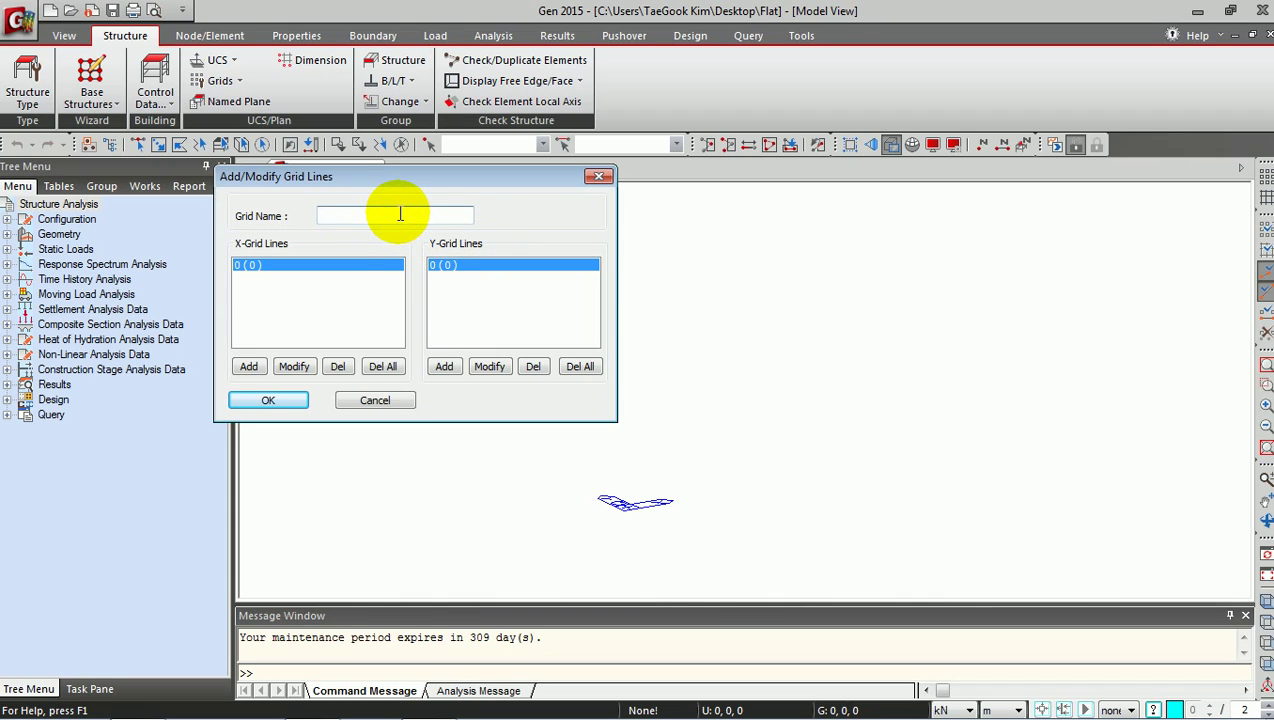
type("G")
left_click(249, 366)
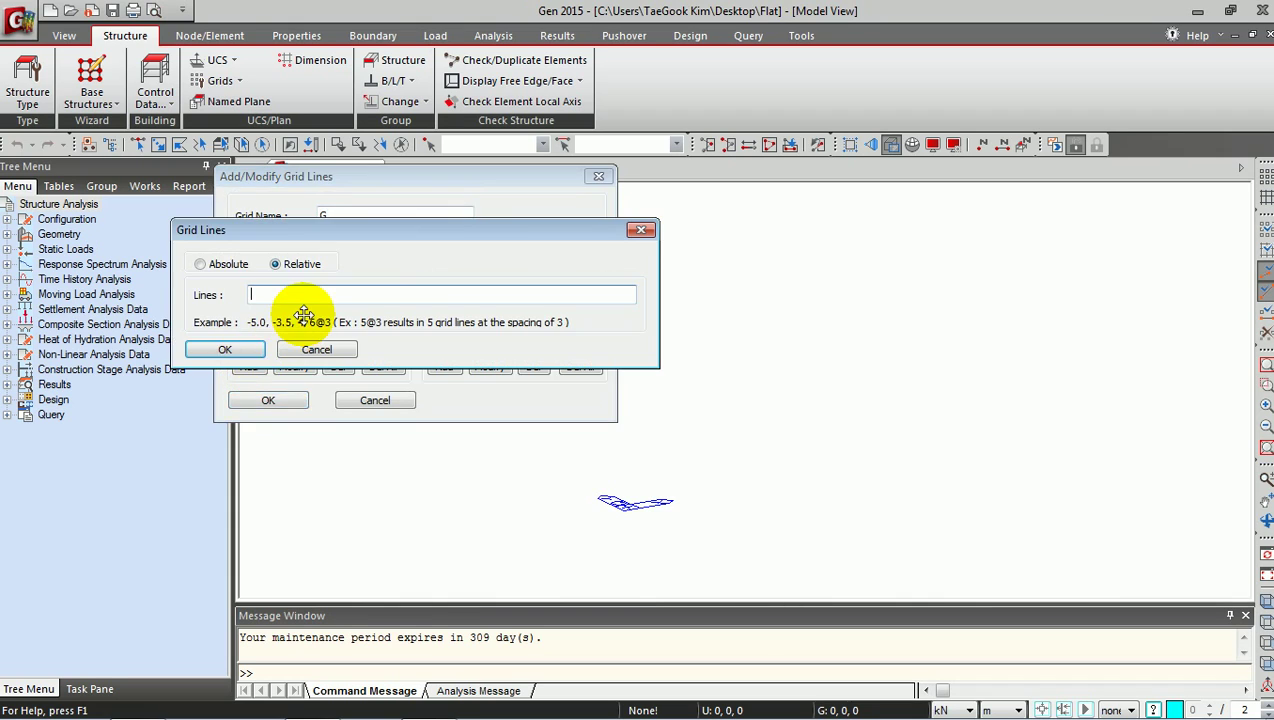
left_click(245, 350)
Give grid G the same relative spacings as Y-grid lines and apply the finished grid to the model.
left_click(446, 366)
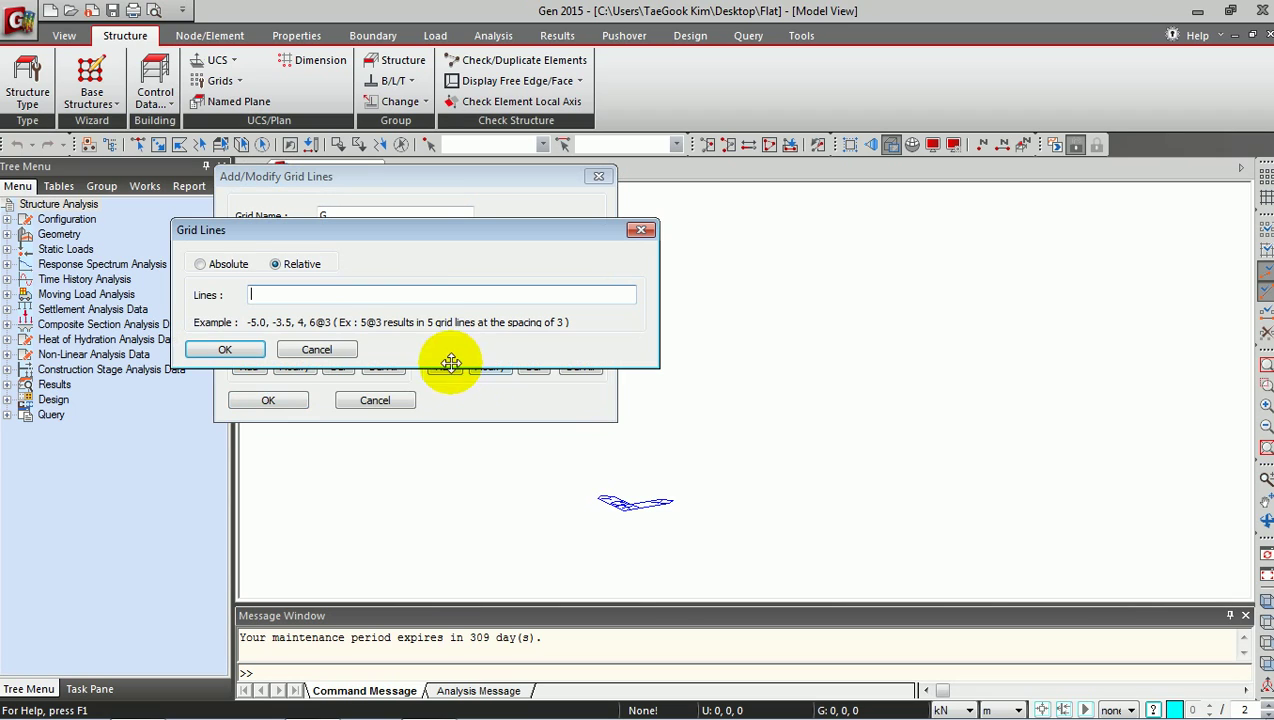
key("ctrl+v")
left_click(237, 349)
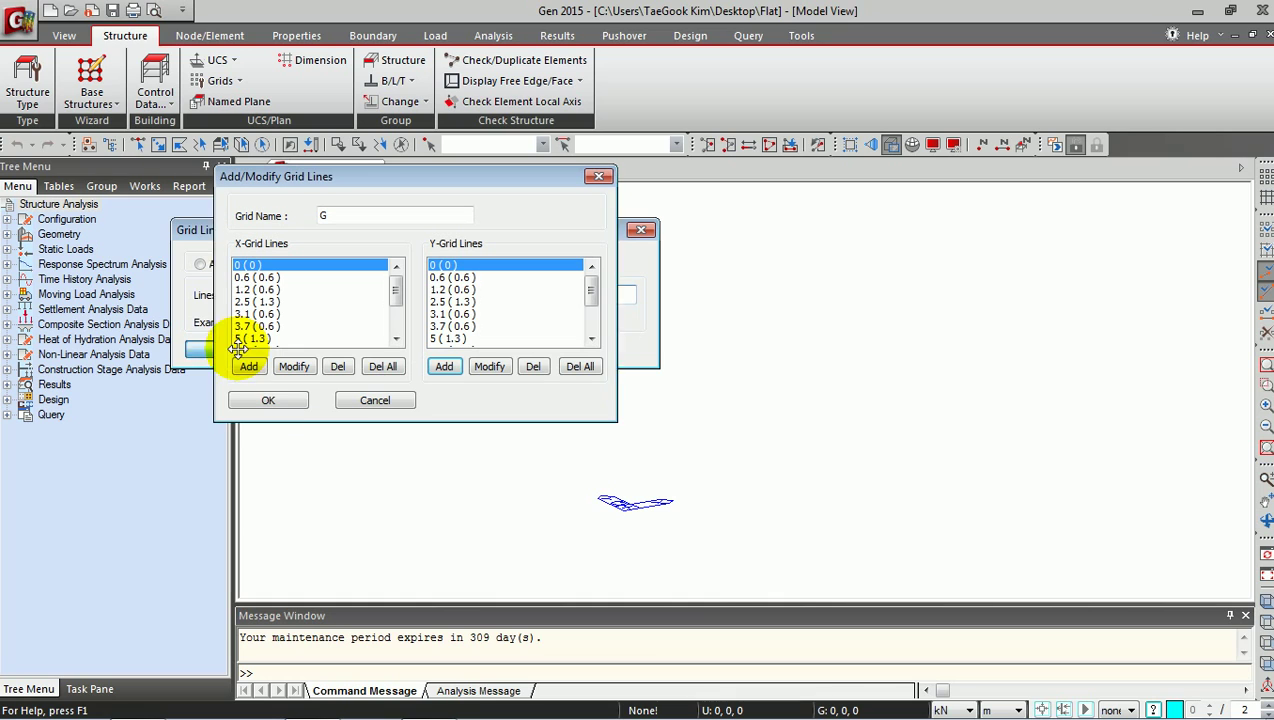
left_click(270, 400)
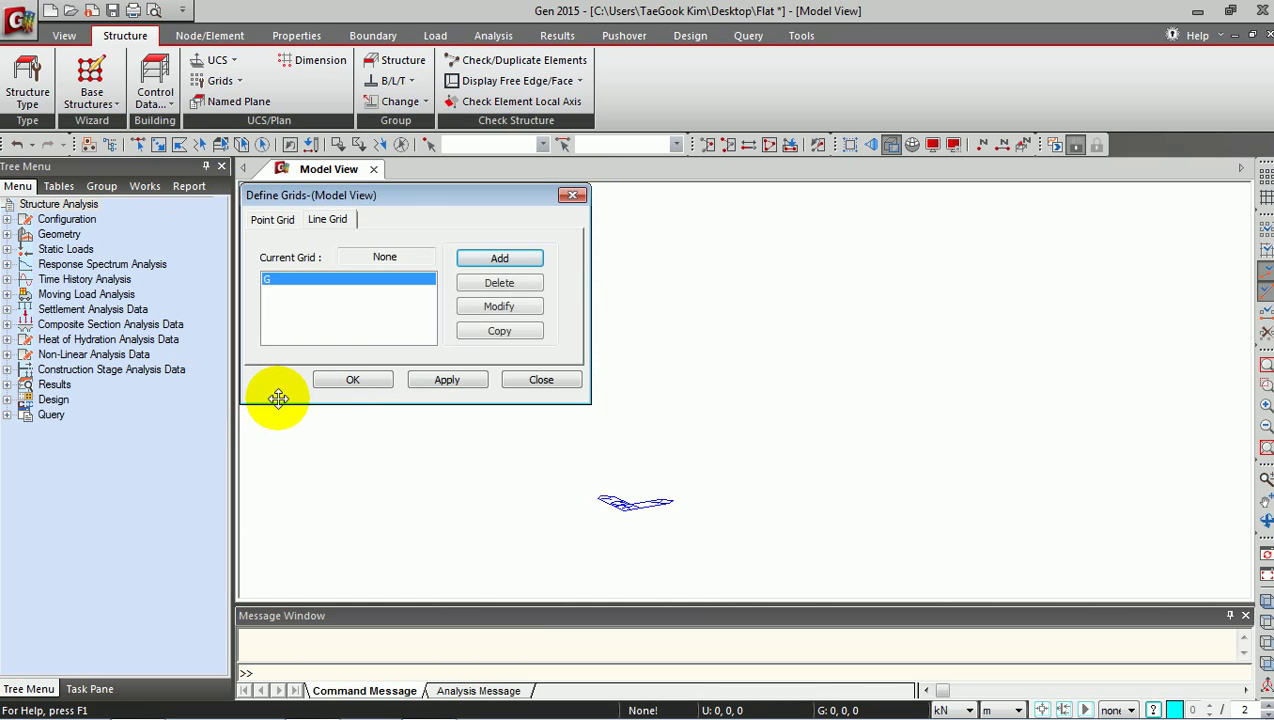
left_click(347, 378)
left_click(1264, 578)
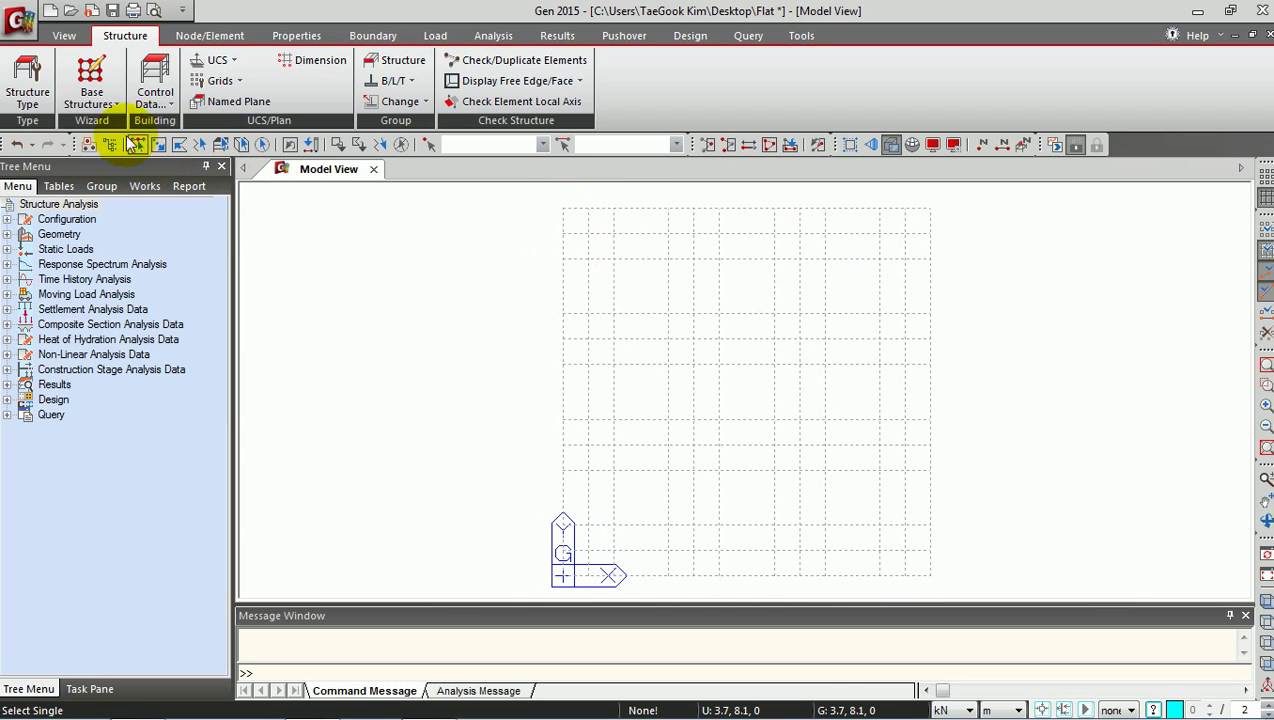
Create four nodes on the grid line y = 8.1 m at x = 0.6, 3.1, 5.6 and 8.1 m.
left_click(205, 37)
left_click(37, 90)
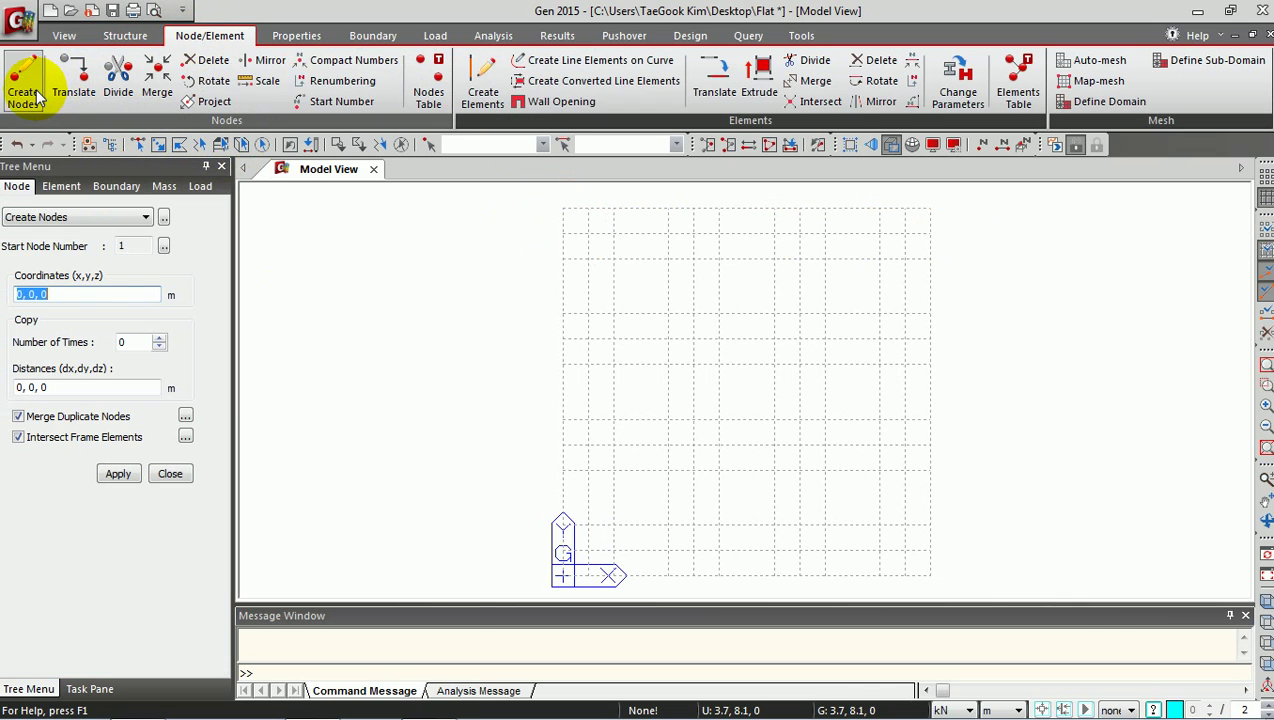
left_click(588, 233)
left_click(693, 233)
left_click(799, 233)
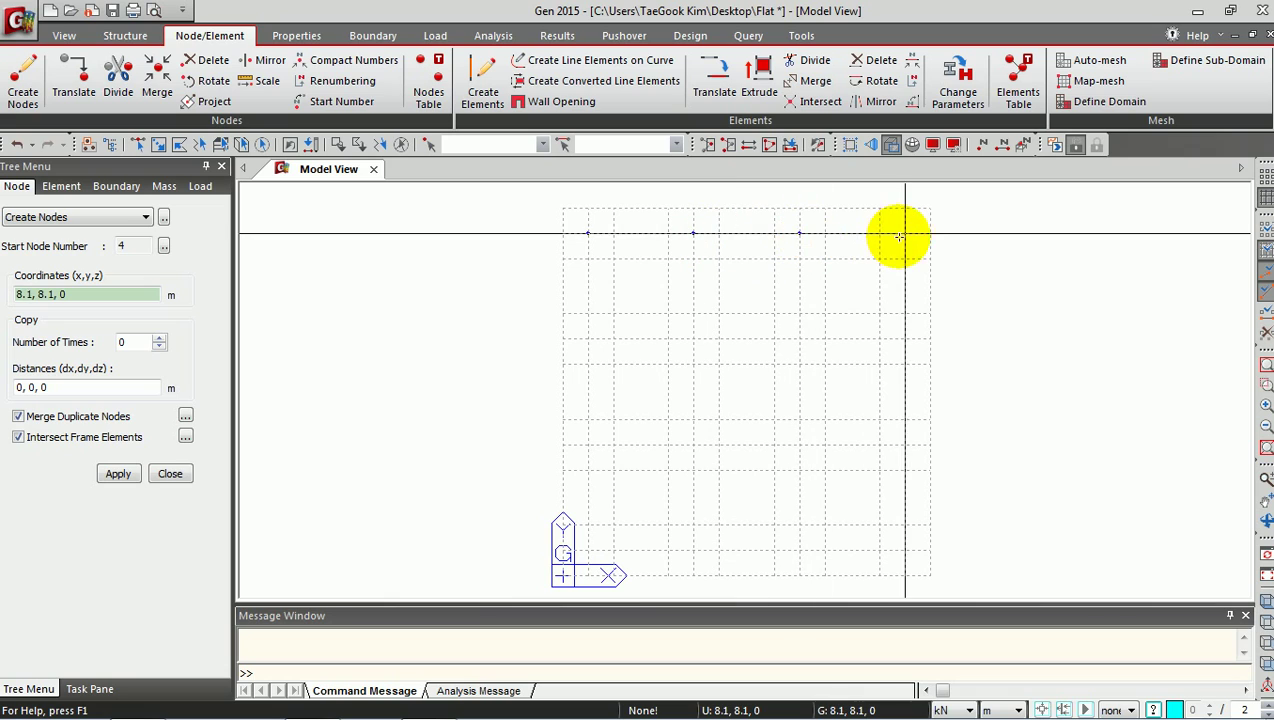
left_click(913, 235)
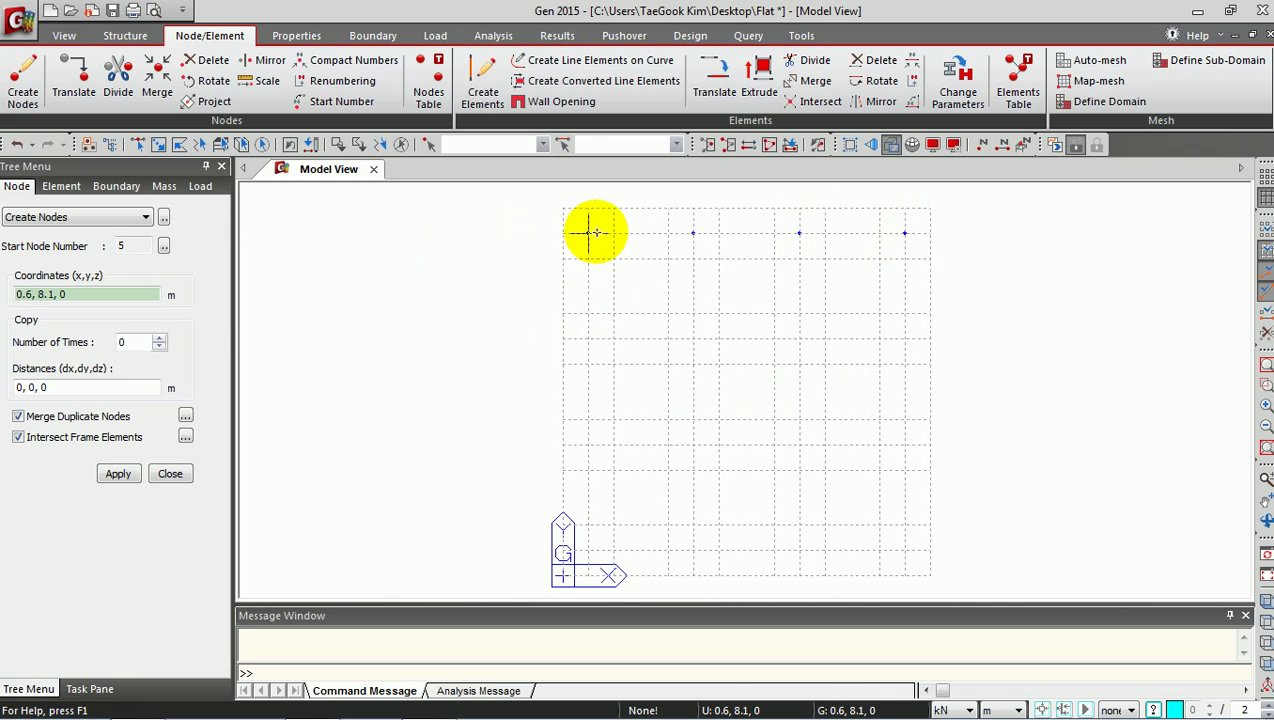
Add a concrete material of grade C25/30 from the EN04(RC) standard.
left_click(300, 36)
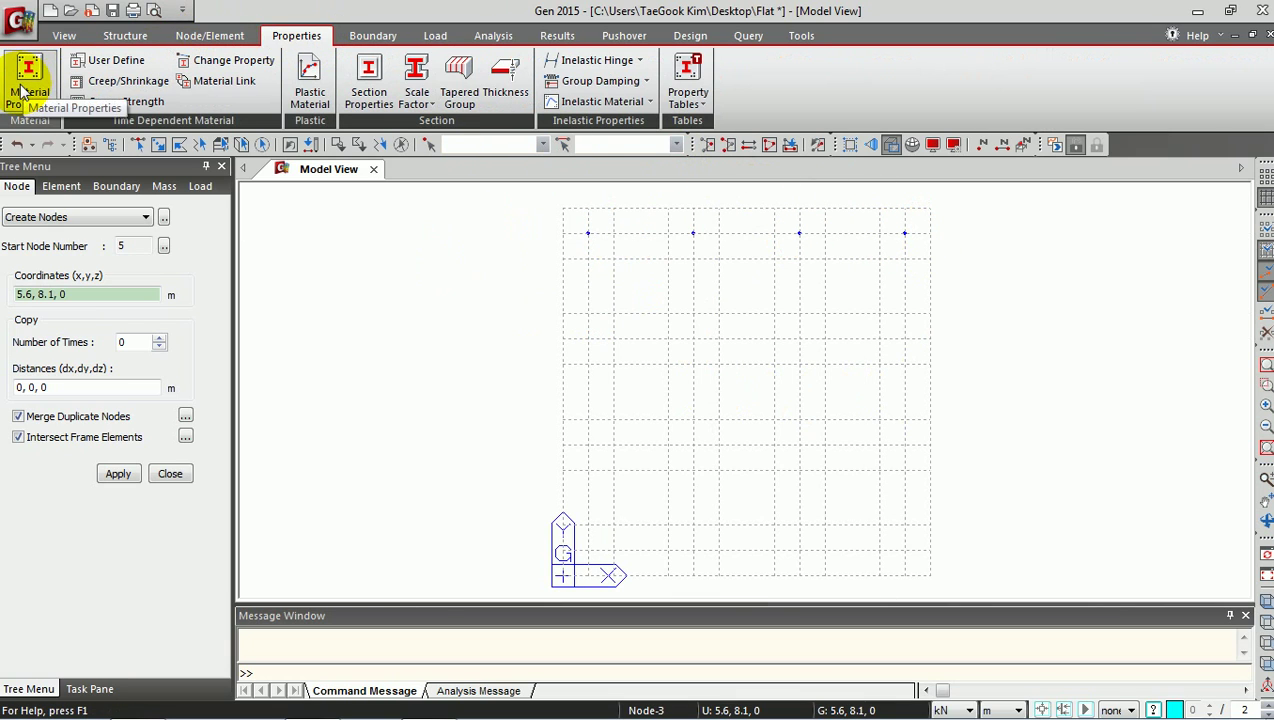
left_click(28, 80)
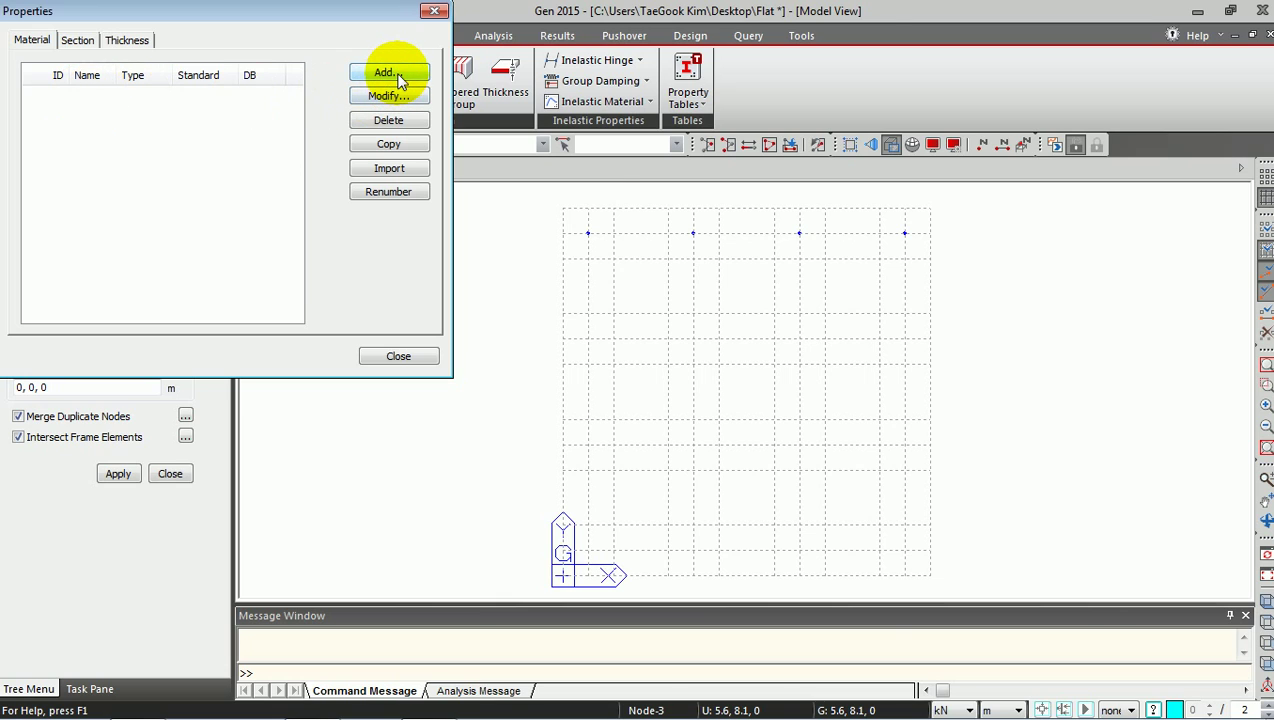
left_click(396, 74)
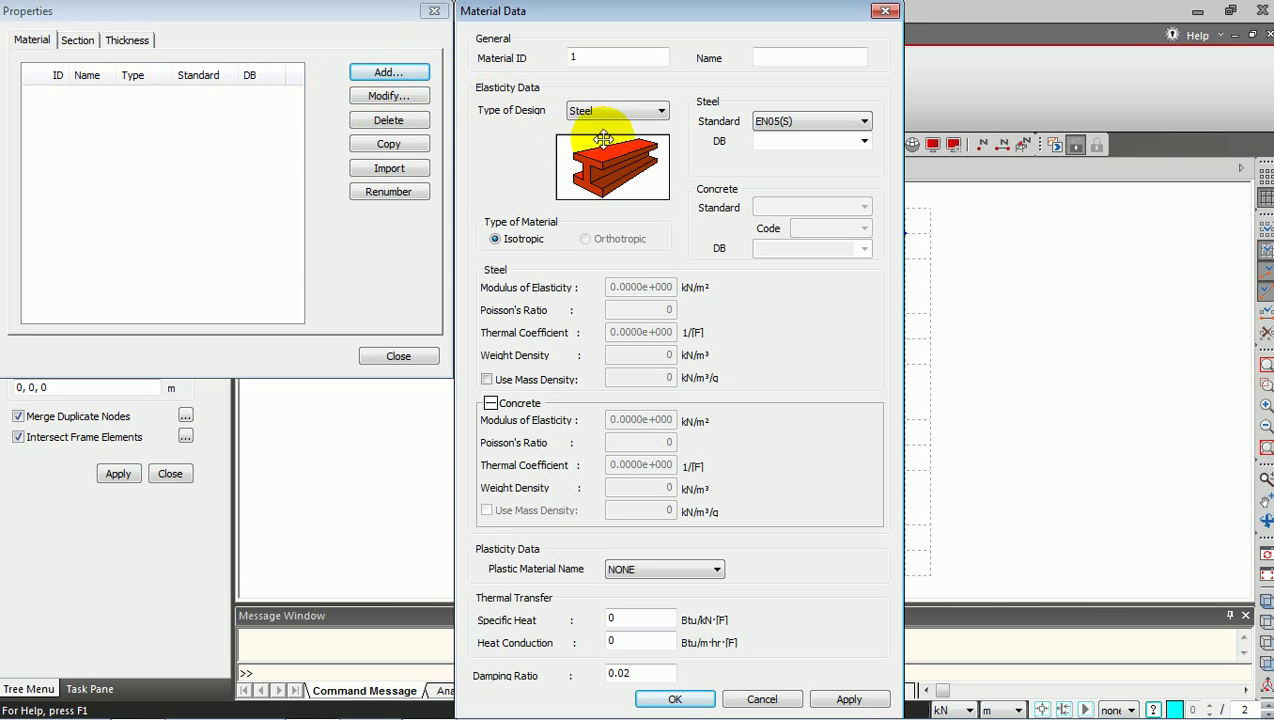
left_click(658, 112)
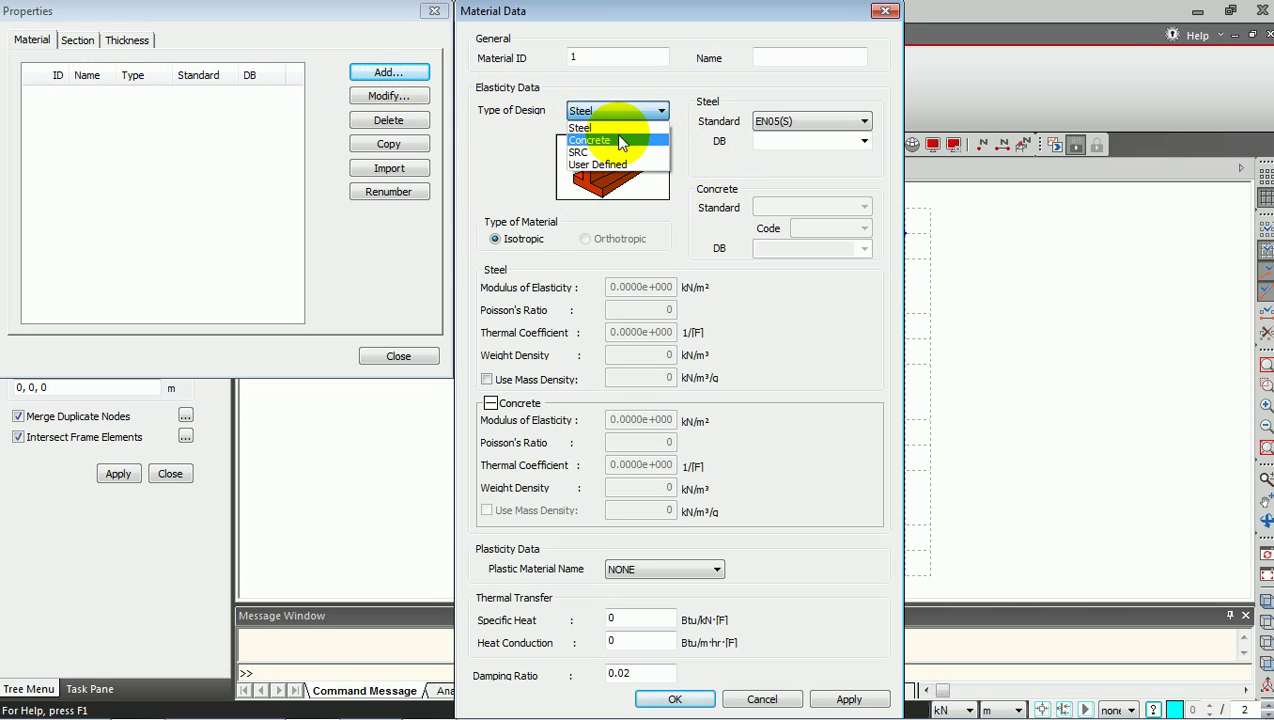
left_click(620, 141)
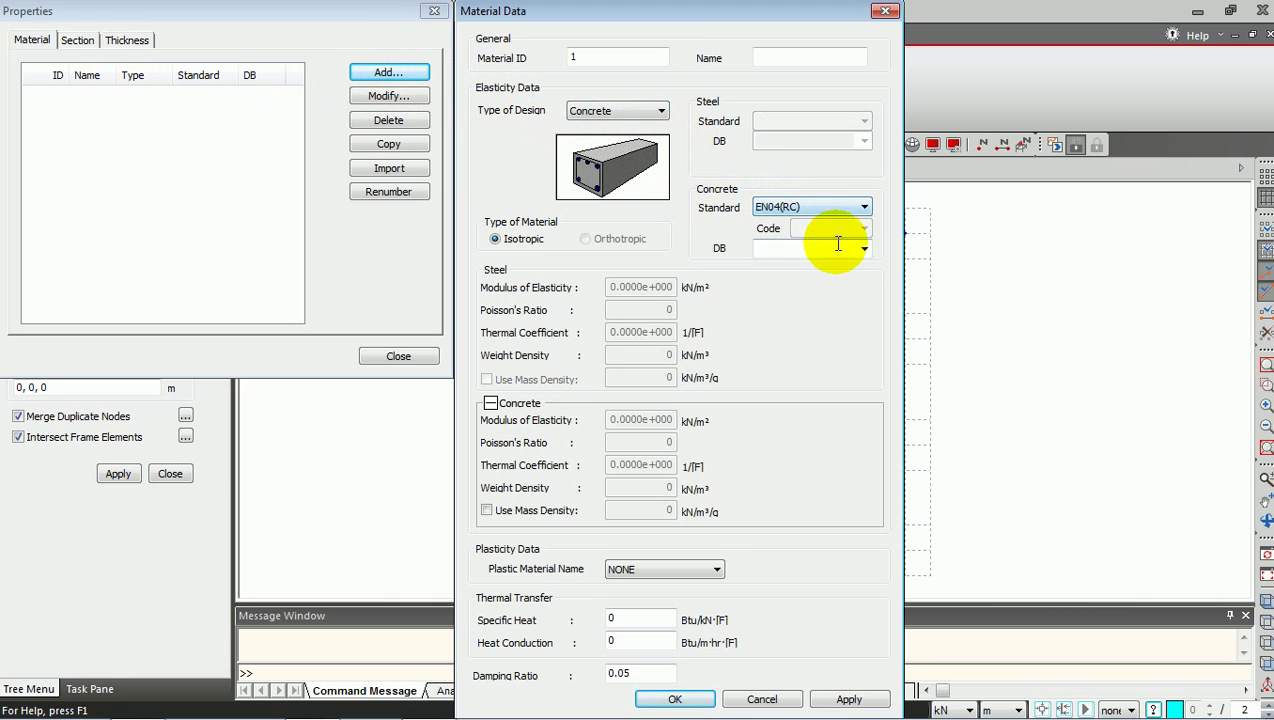
left_click(864, 249)
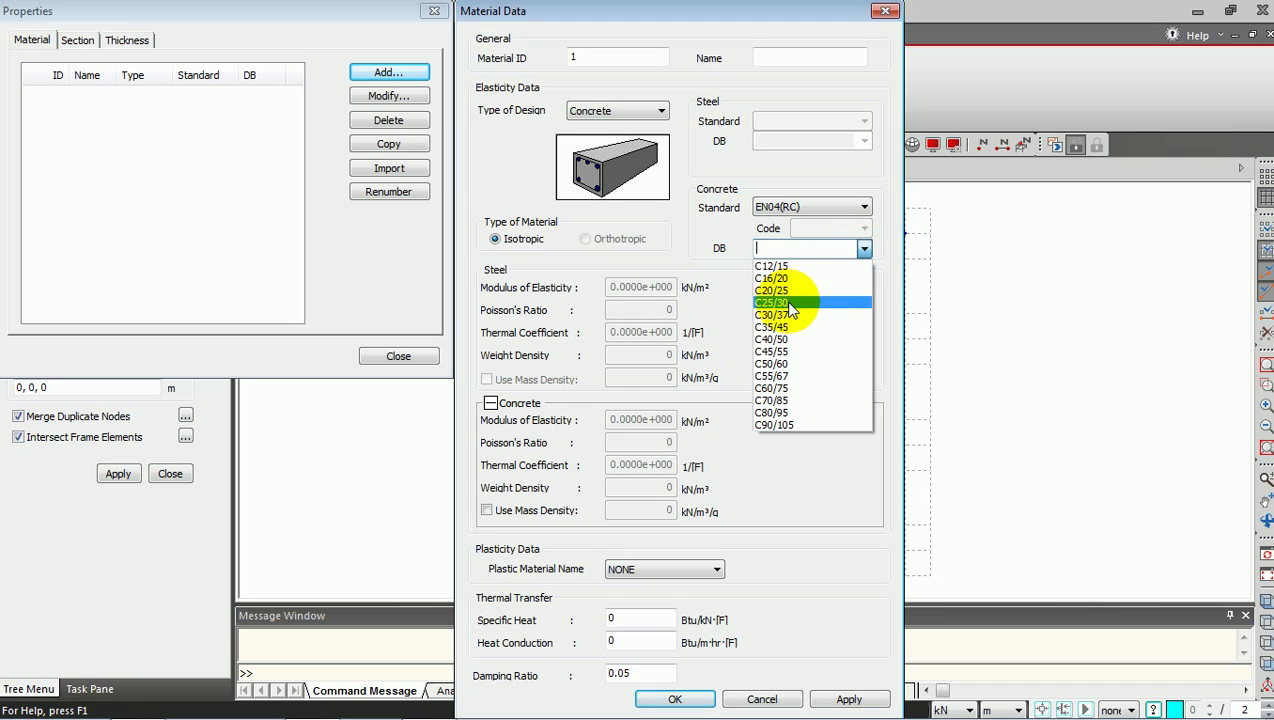
left_click(786, 303)
left_click(690, 699)
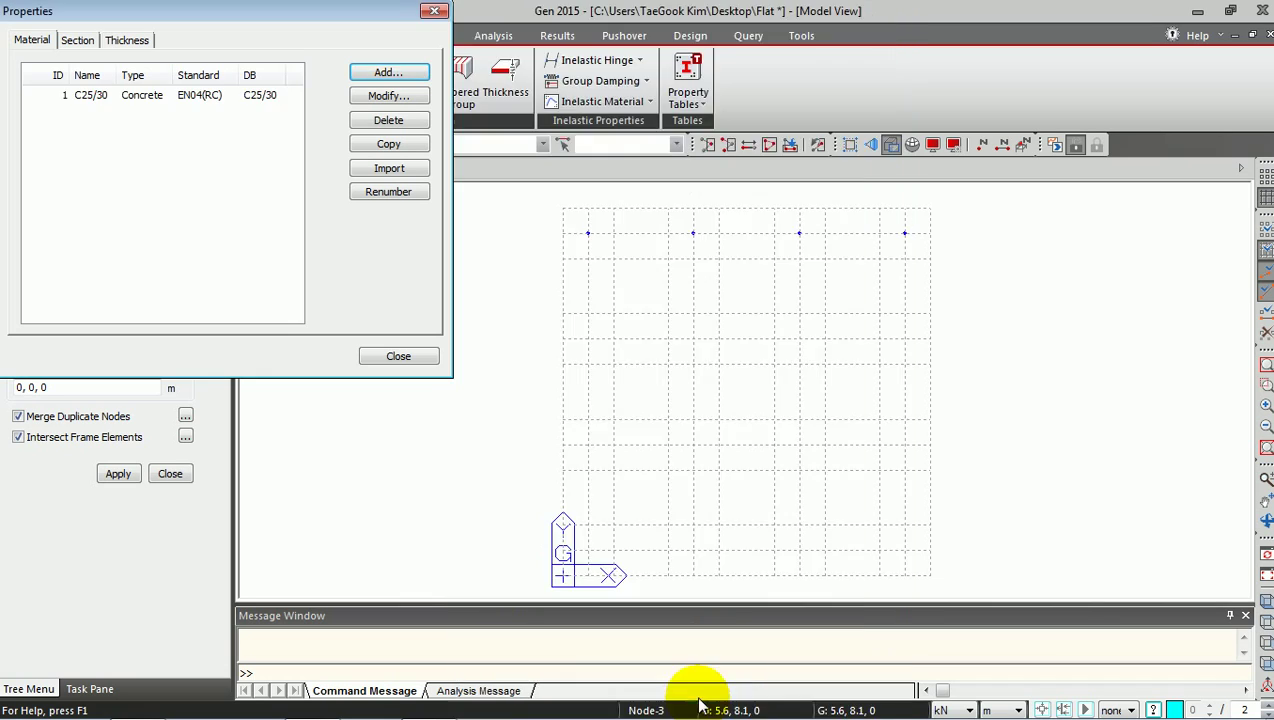
Add a solid rectangle section named Column with H 0.6 m and B 0.6 m, and return to the list of defined works.
left_click(78, 40)
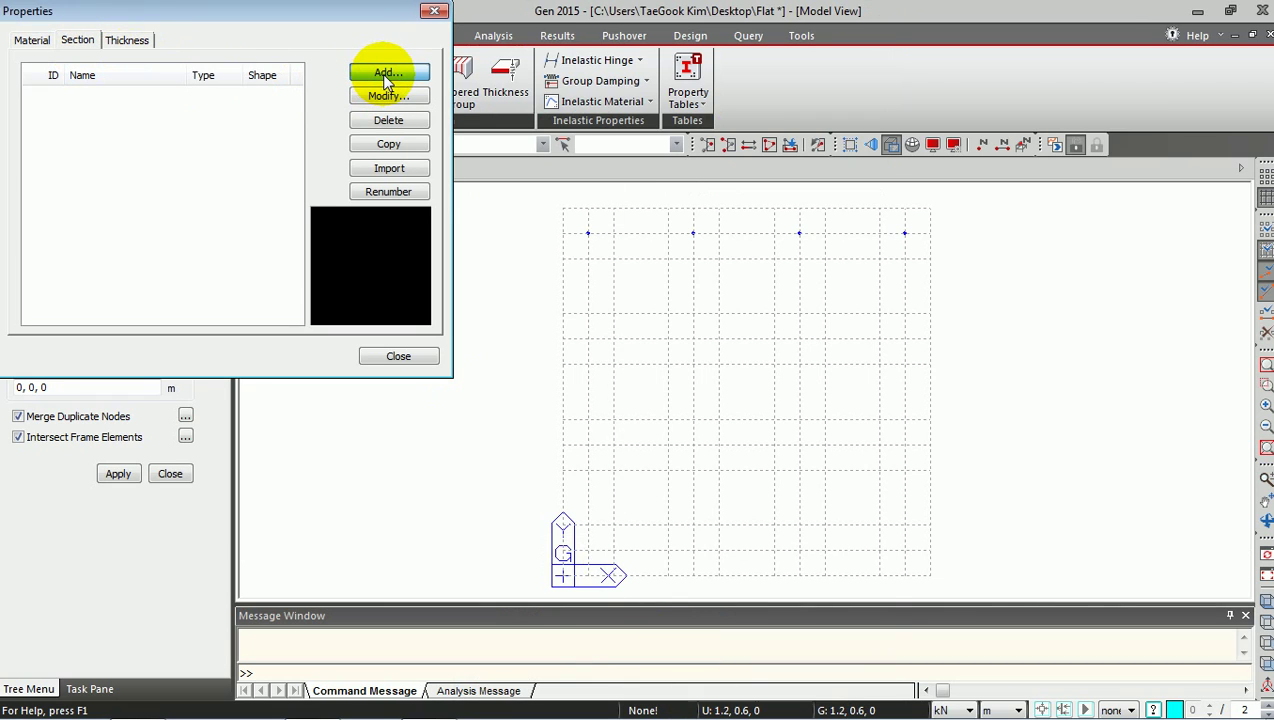
left_click(388, 74)
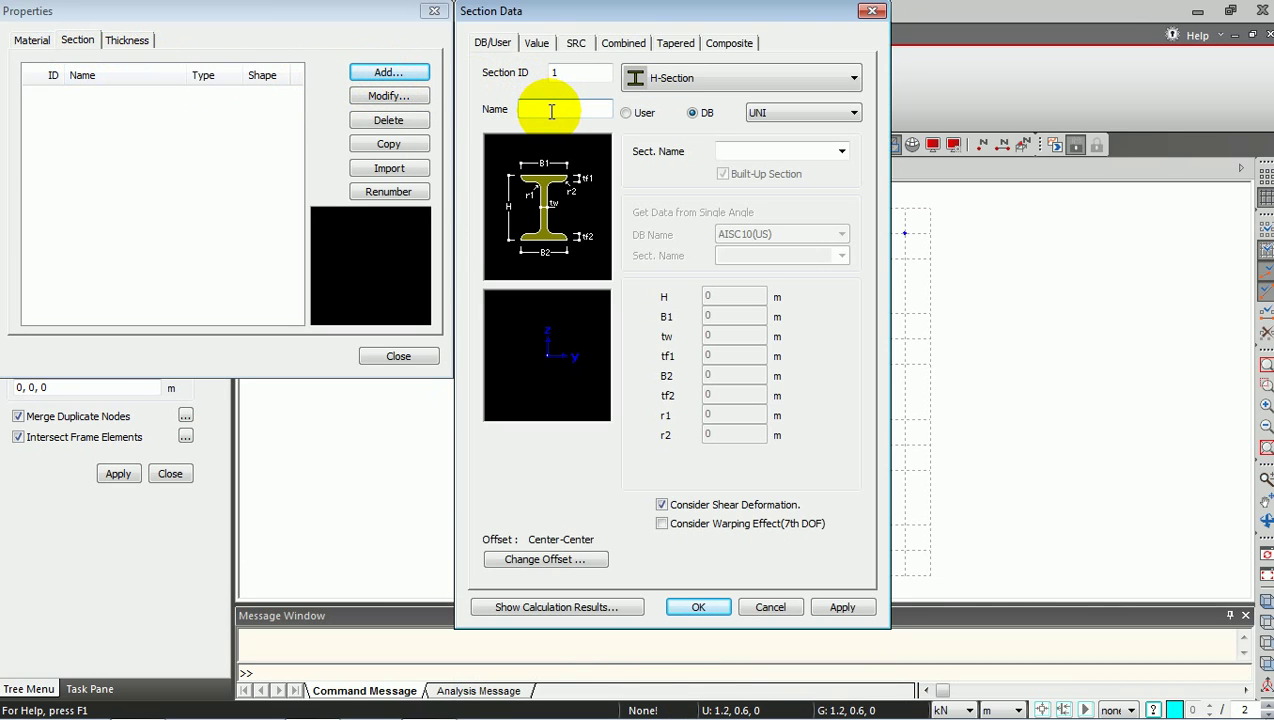
type("Column")
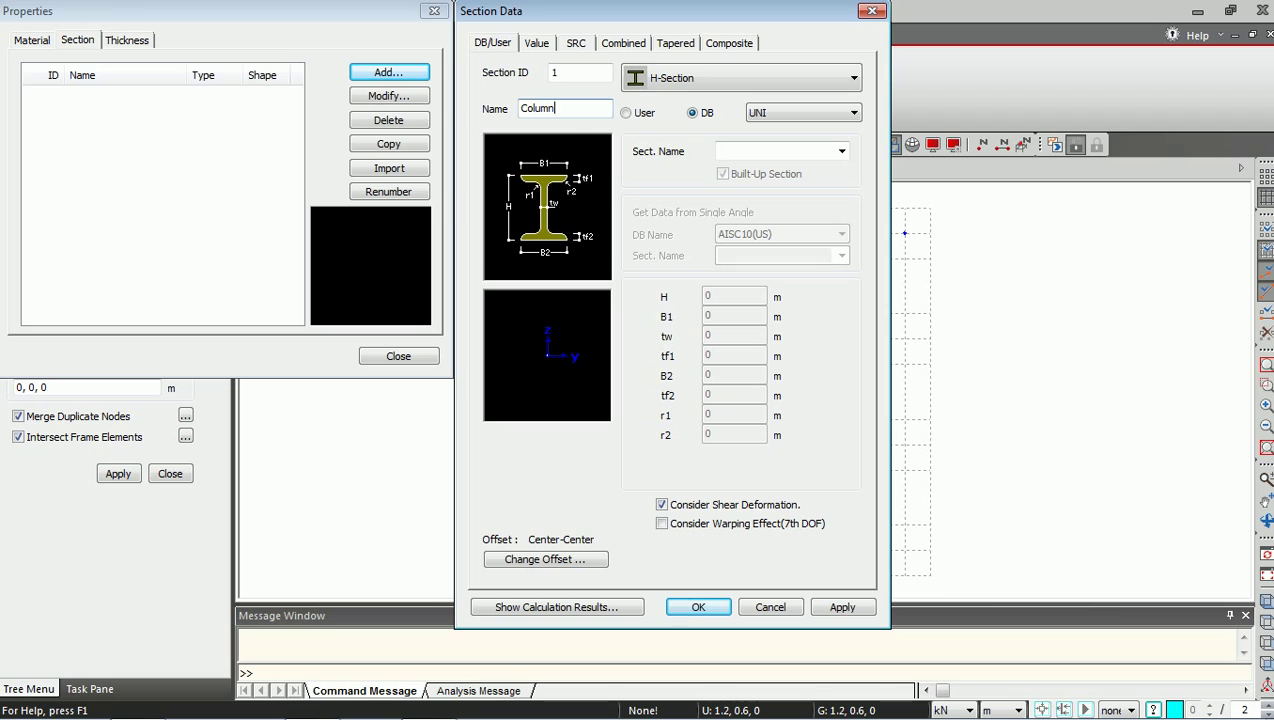
left_click(700, 77)
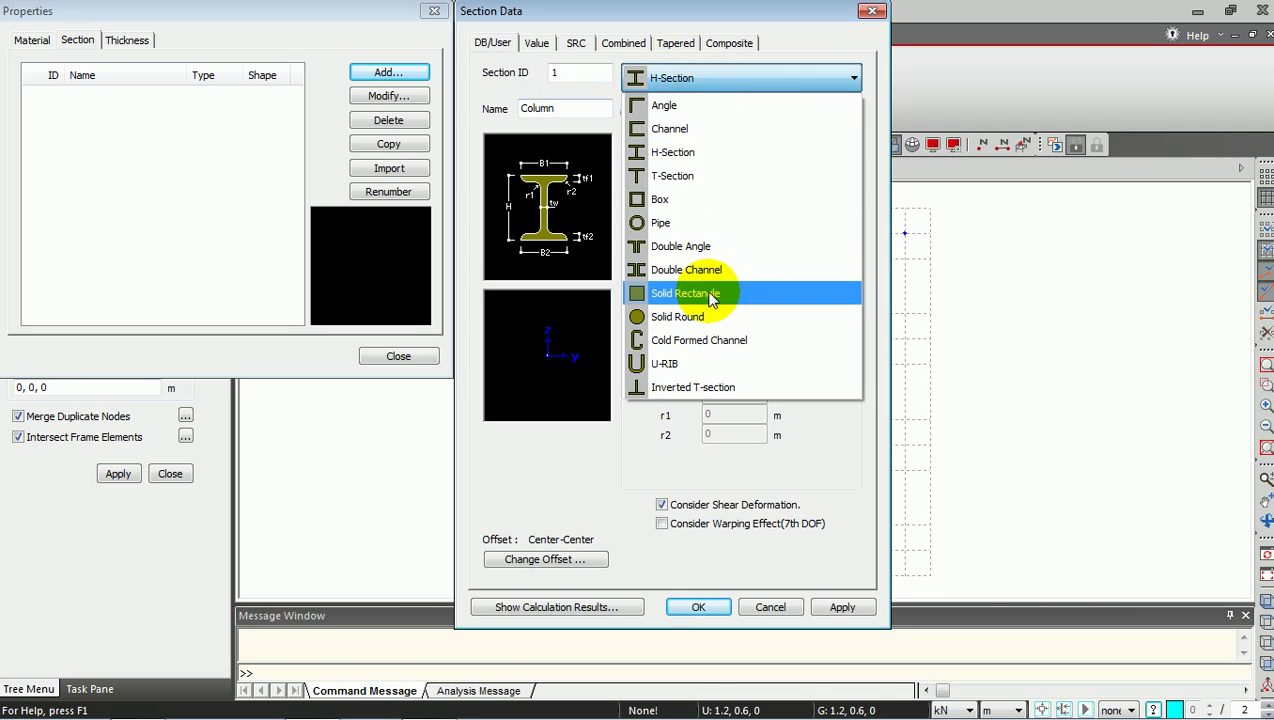
left_click(711, 296)
double_click(725, 295)
type("0.6")
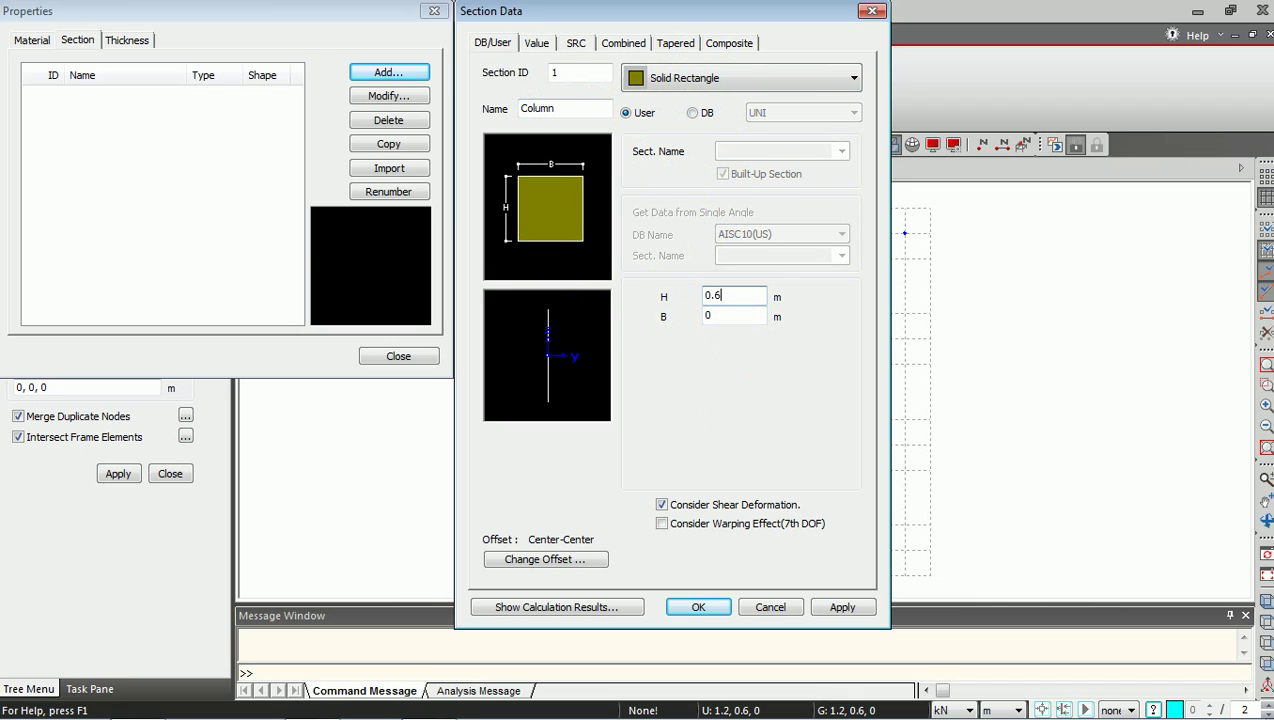
double_click(724, 315)
type("0.6")
left_click(698, 607)
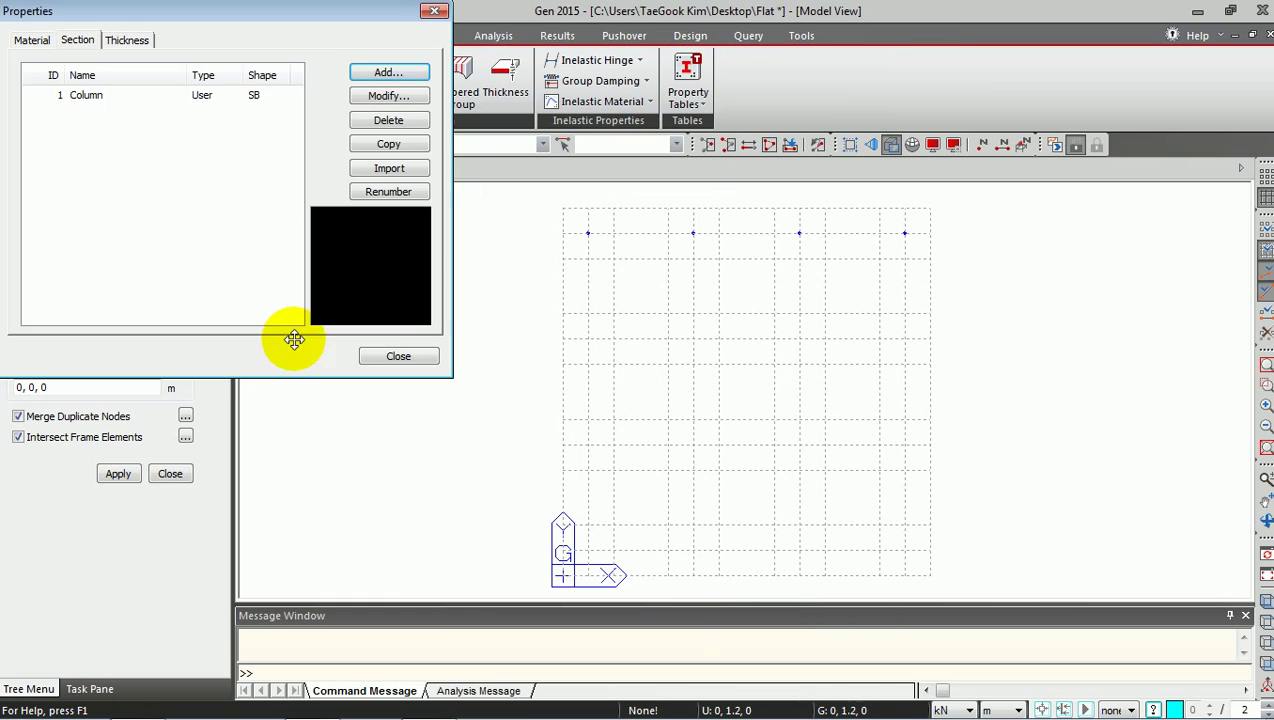
left_click(398, 356)
left_click(170, 473)
left_click(144, 186)
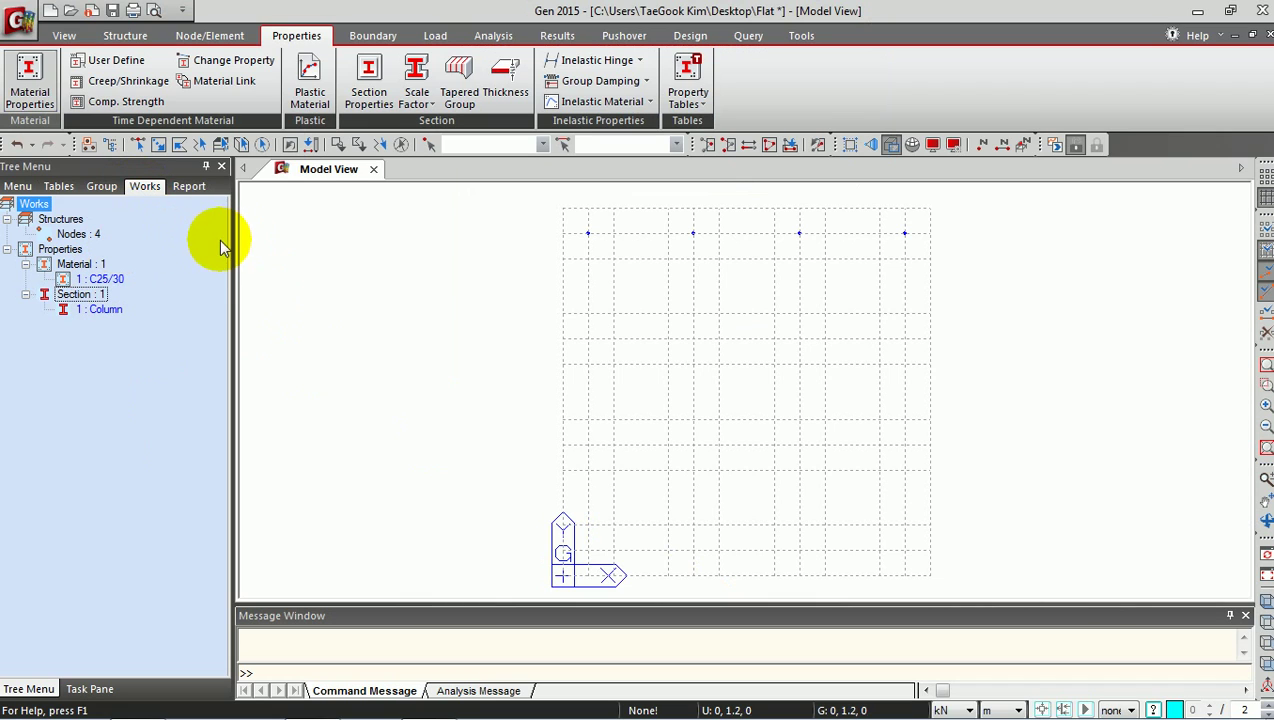
Extrude the four nodes into beam-type columns with material C25/30 and section Column, using one translation of 0, 0, -.5 m.
left_click(209, 35)
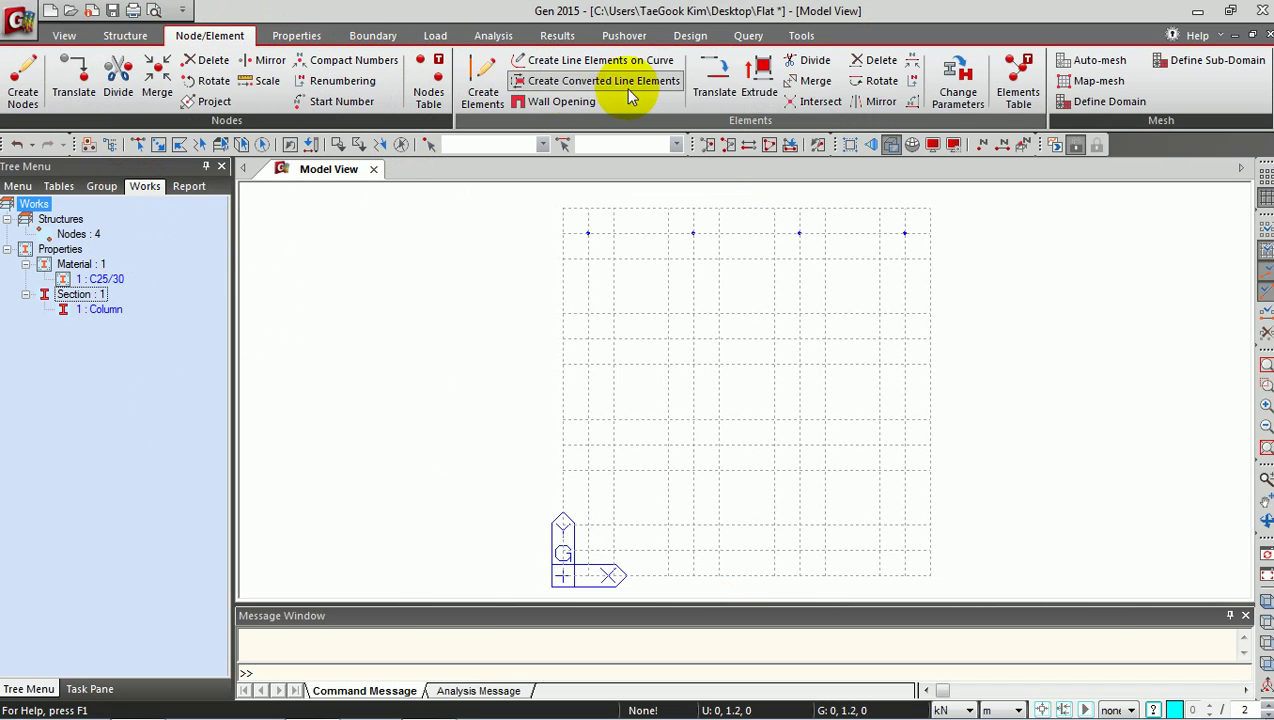
left_click(760, 92)
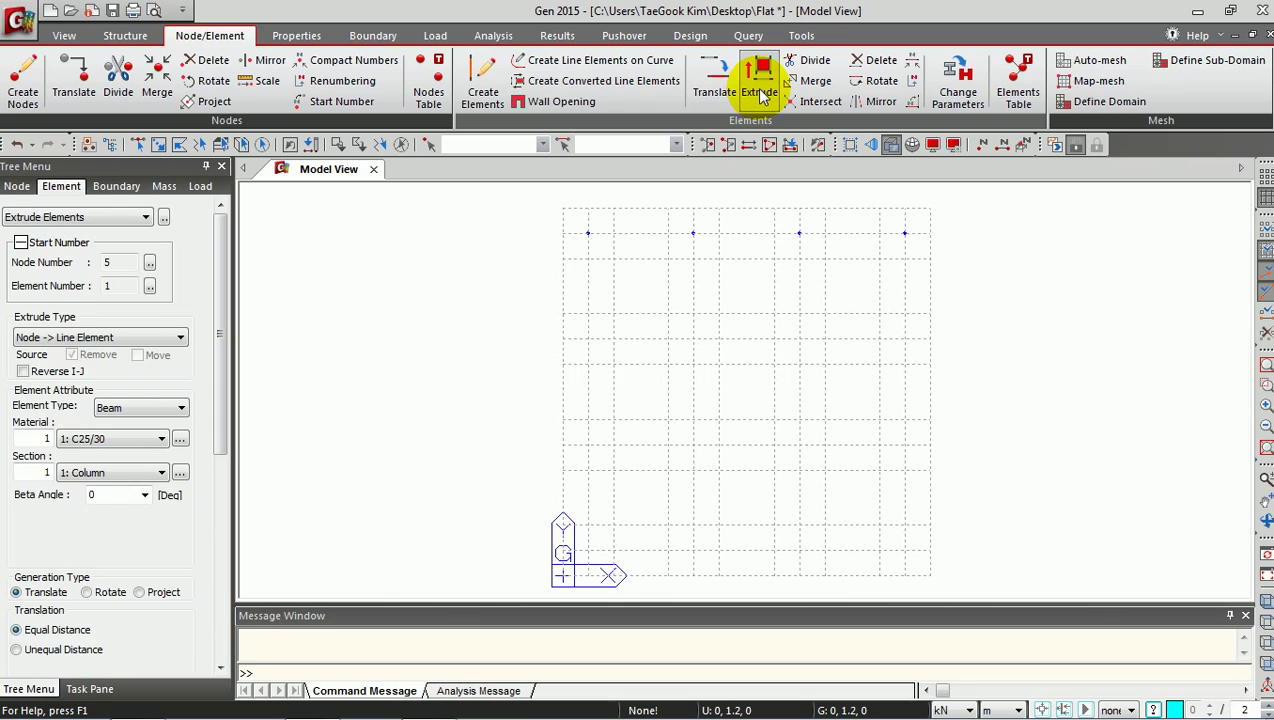
left_click(33, 341)
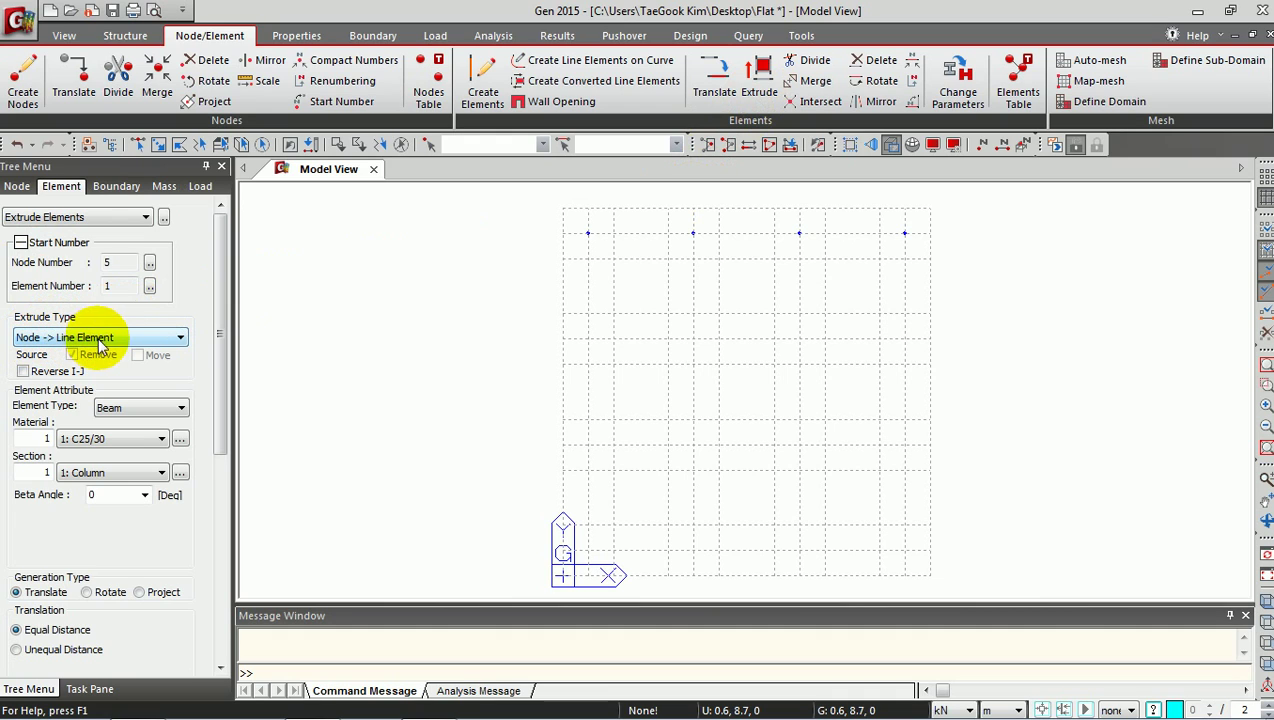
left_click_drag(221, 360, 220, 437)
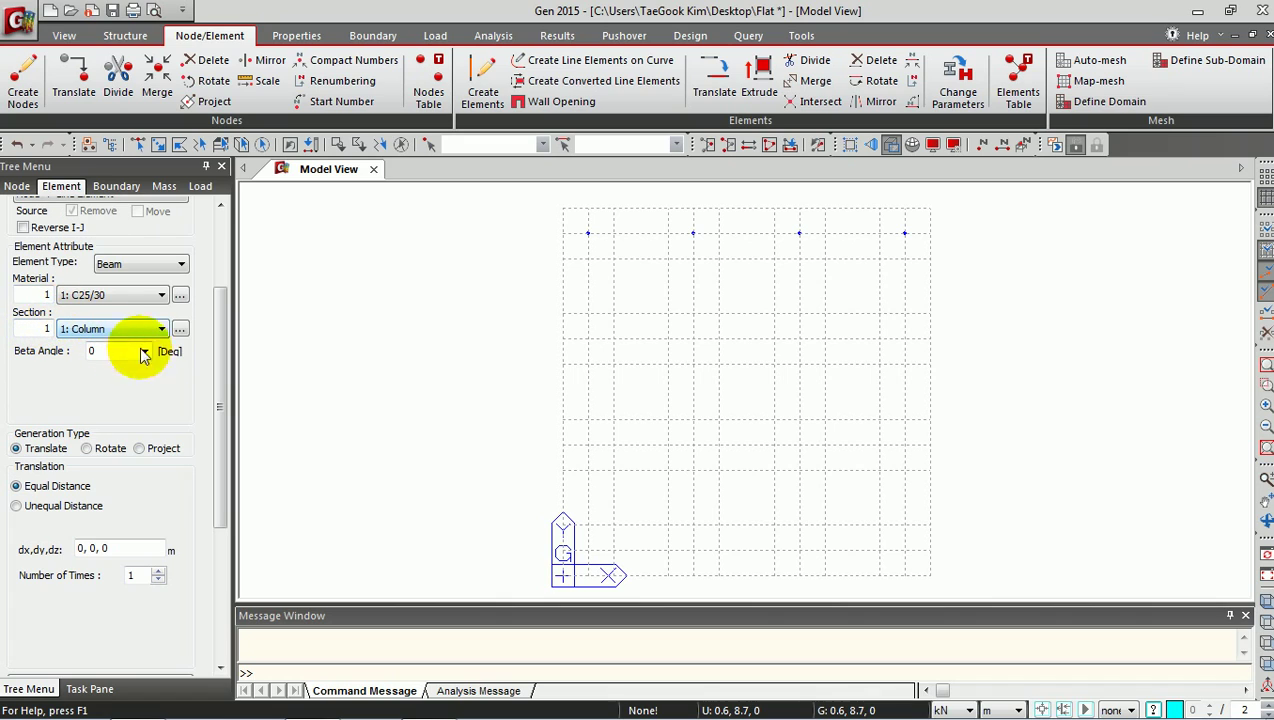
left_click_drag(219, 361, 219, 432)
left_click(133, 410)
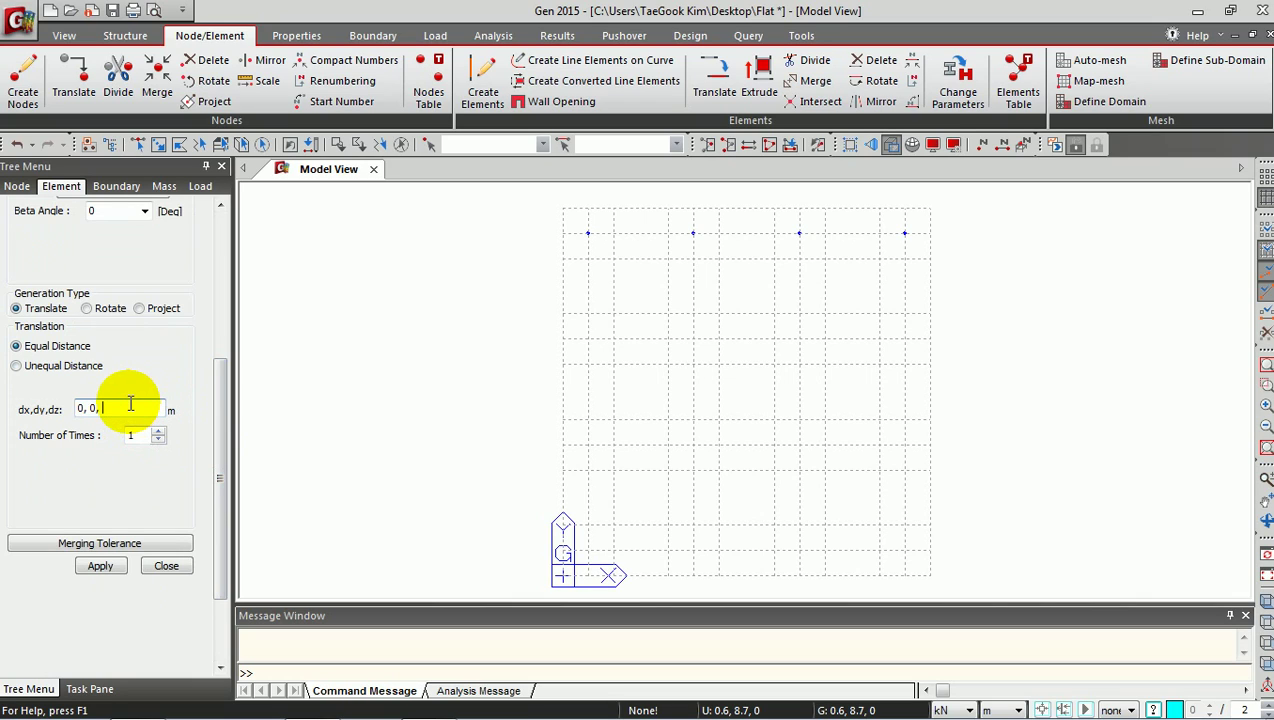
type("-.5")
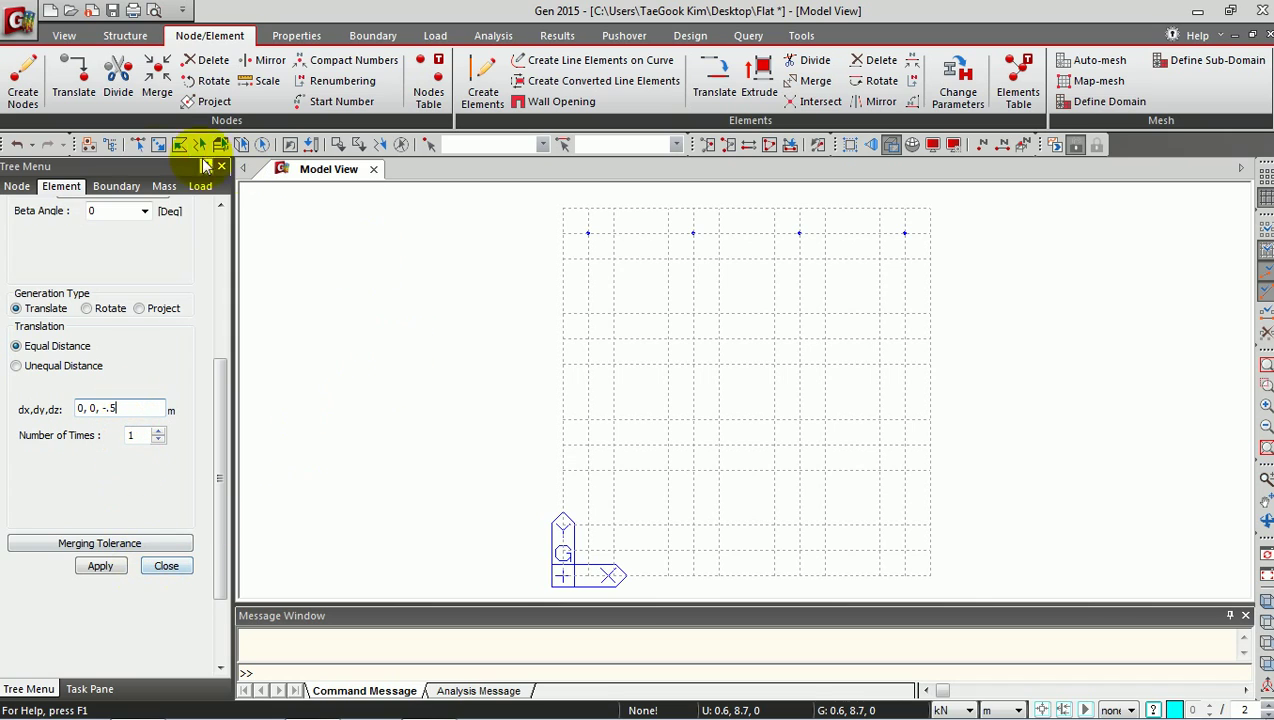
left_click(170, 148)
left_click_drag(560, 219, 962, 265)
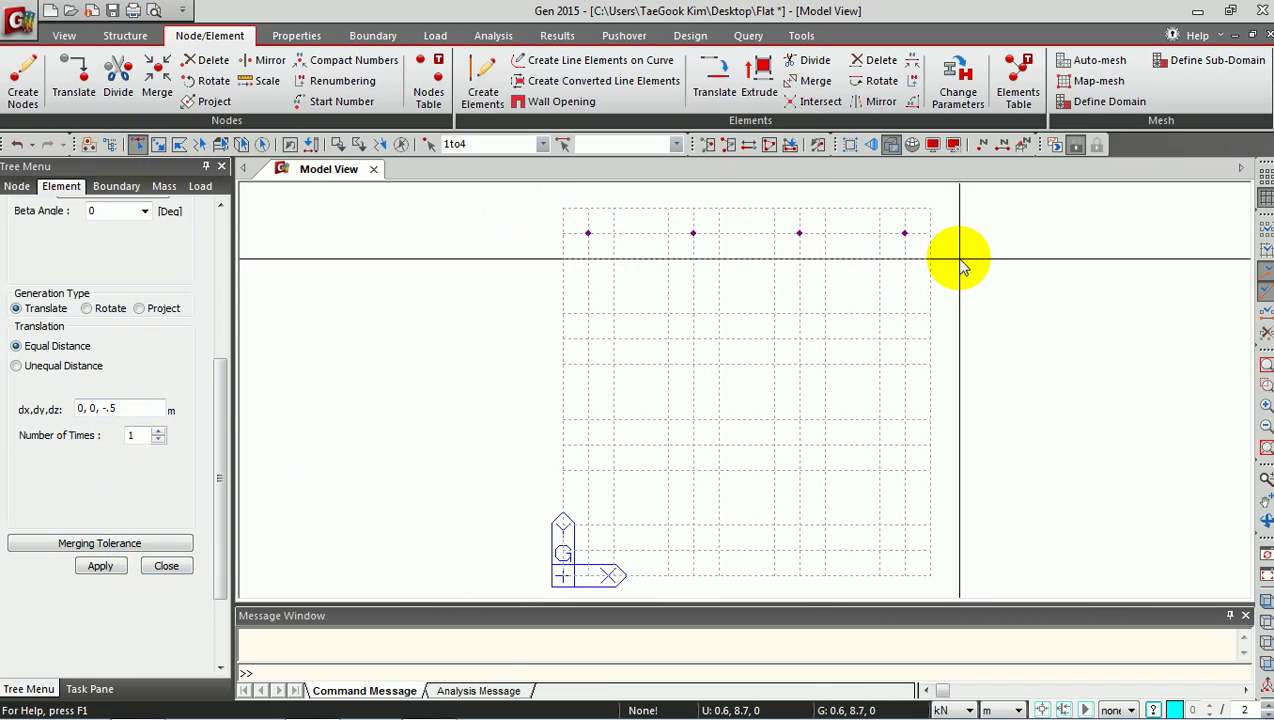
left_click(105, 566)
left_click(1265, 580)
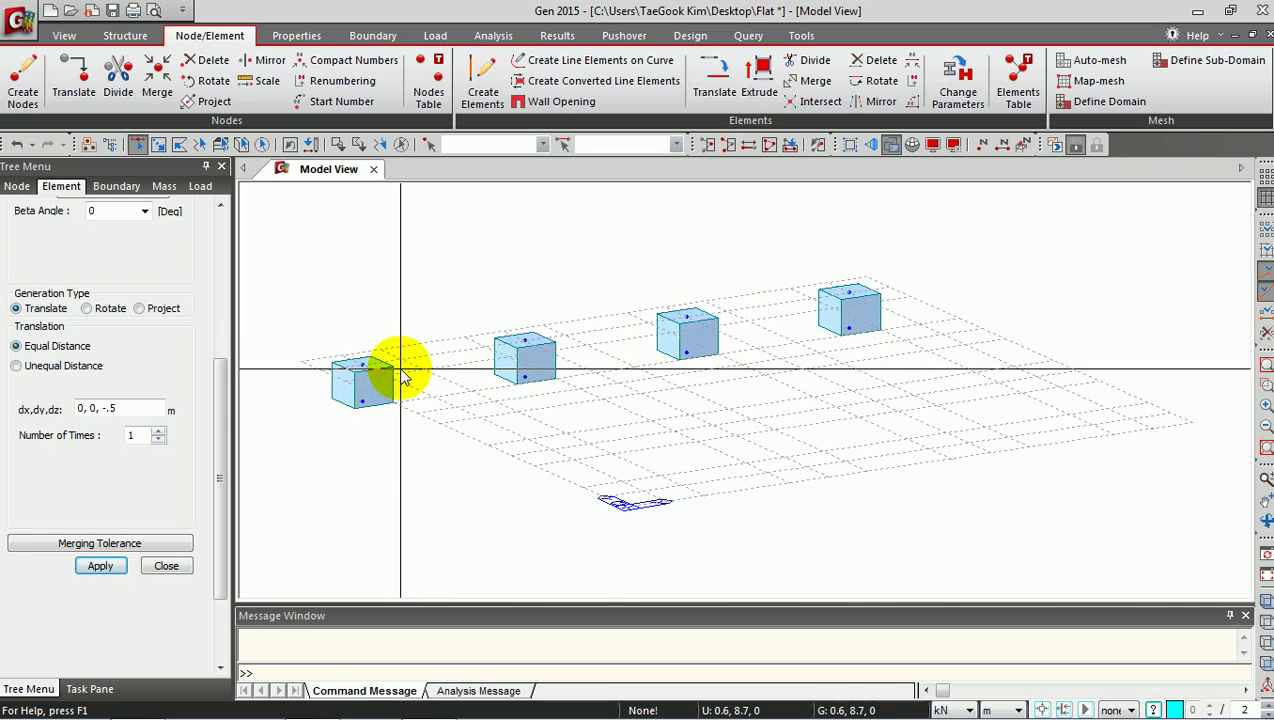
Copy the four columns three times at an equal distance of 0, -2.5, 0 m and check them in isometric view.
left_click(712, 90)
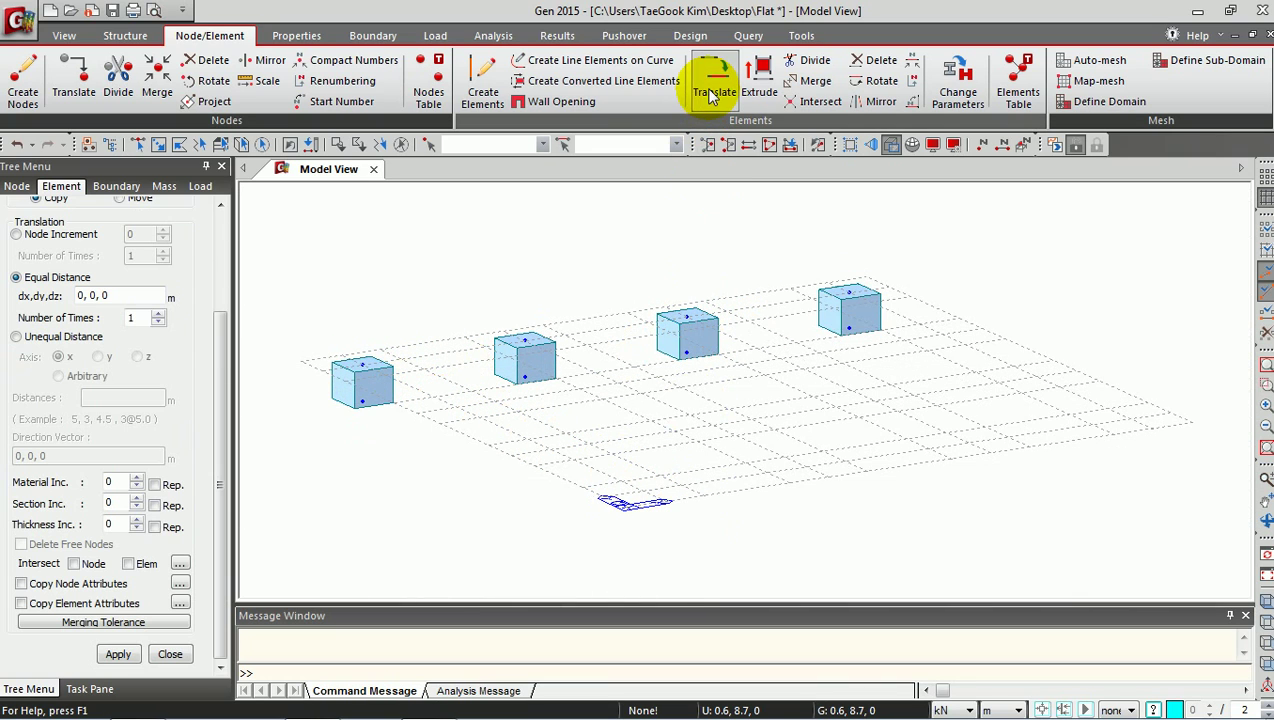
left_click_drag(219, 347, 208, 250)
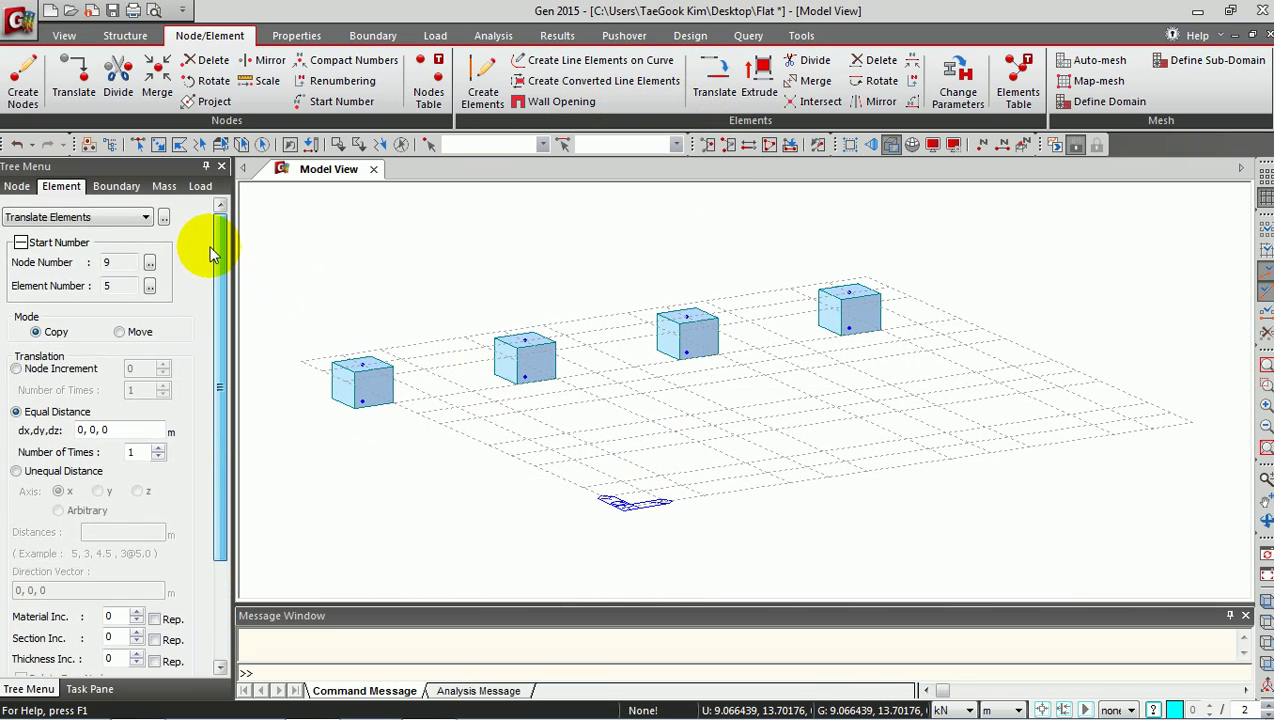
left_click(137, 144)
left_click_drag(330, 233, 912, 422)
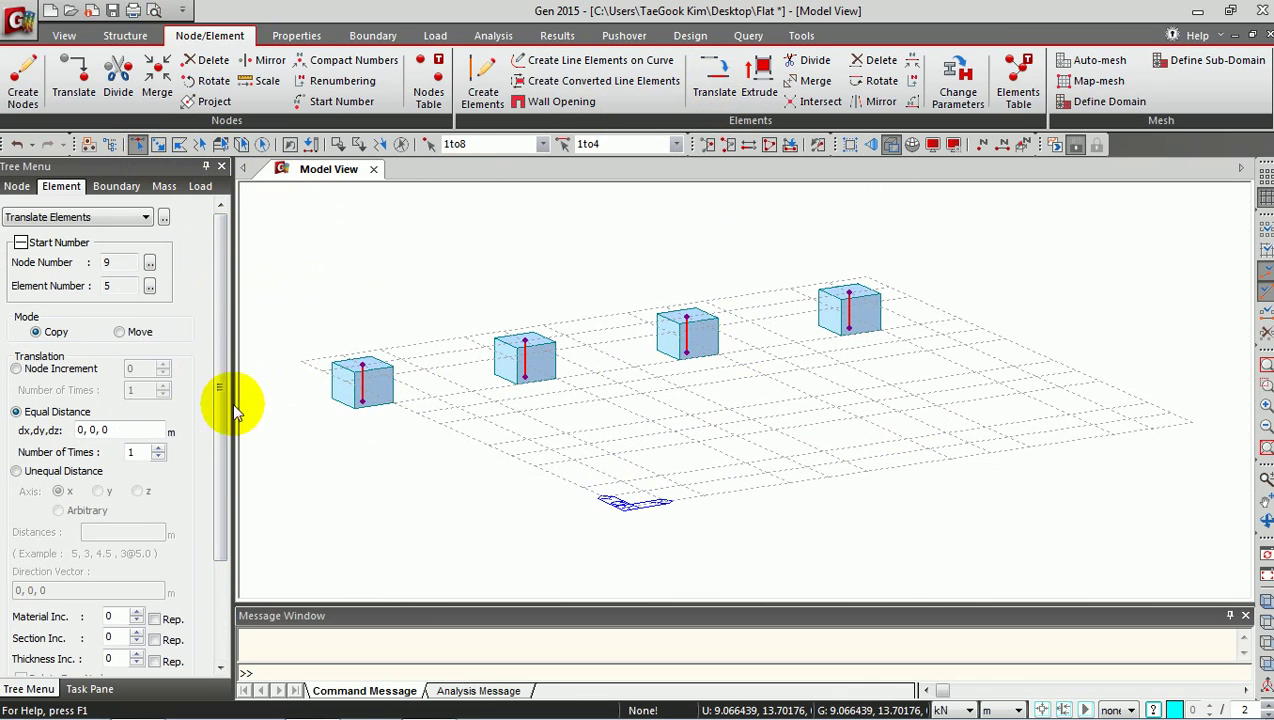
left_click(158, 430)
left_click(356, 365)
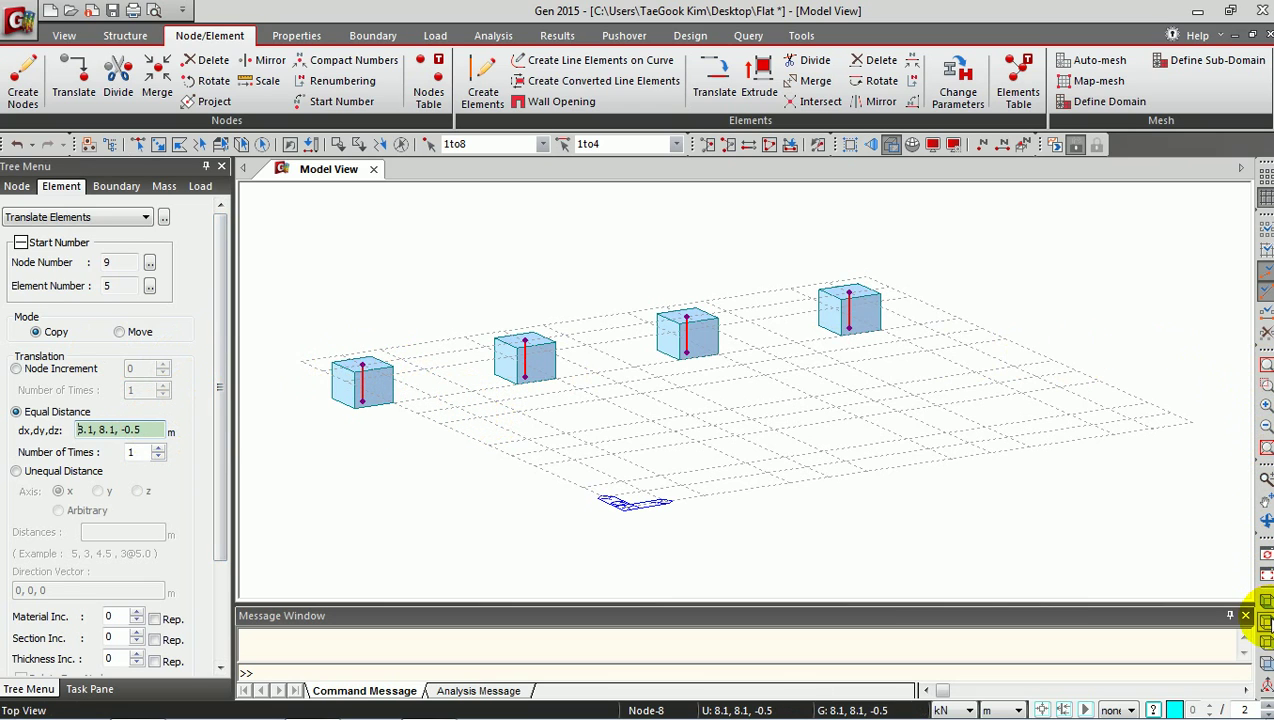
left_click(1266, 612)
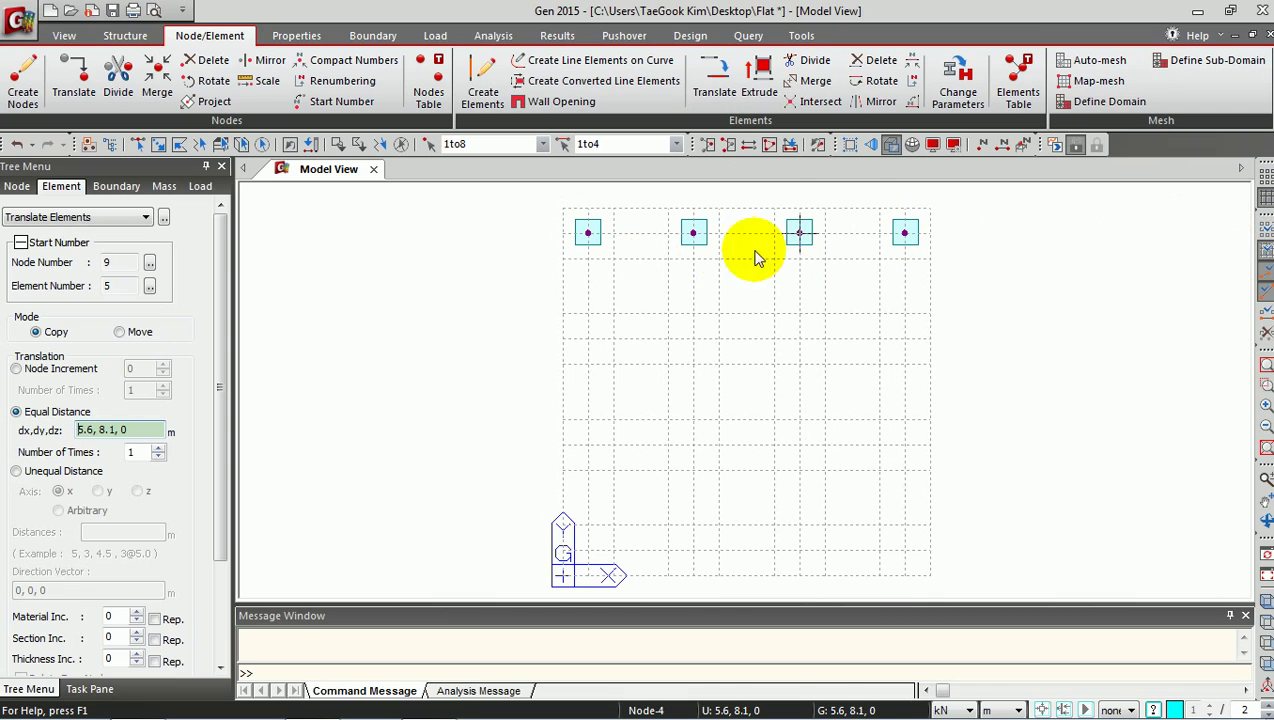
left_click(588, 233)
left_click(588, 340)
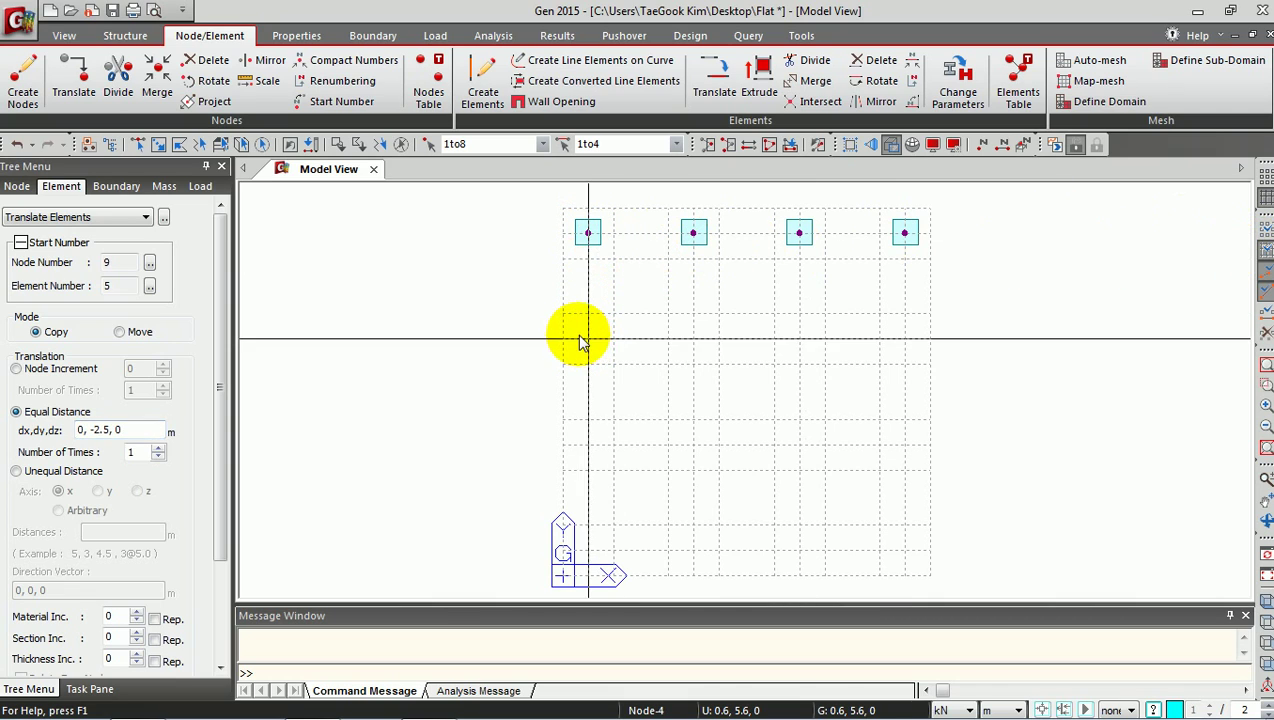
left_click_drag(210, 450, 213, 565)
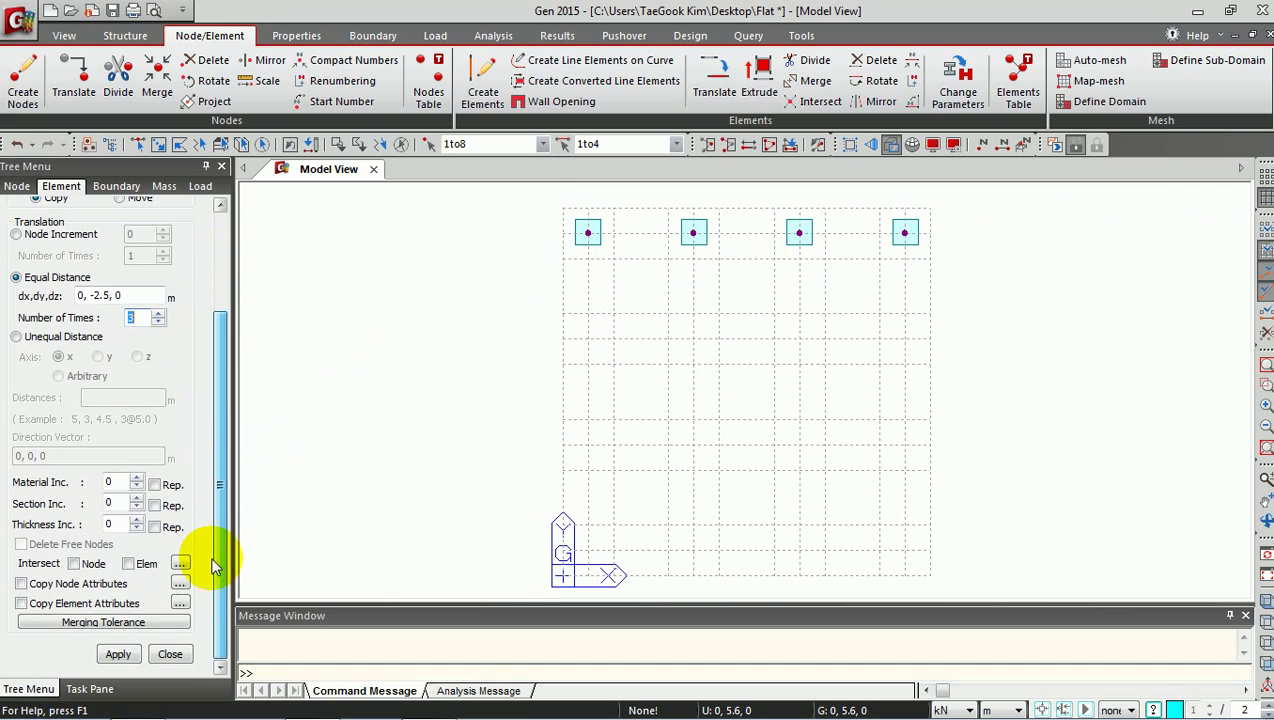
left_click(118, 655)
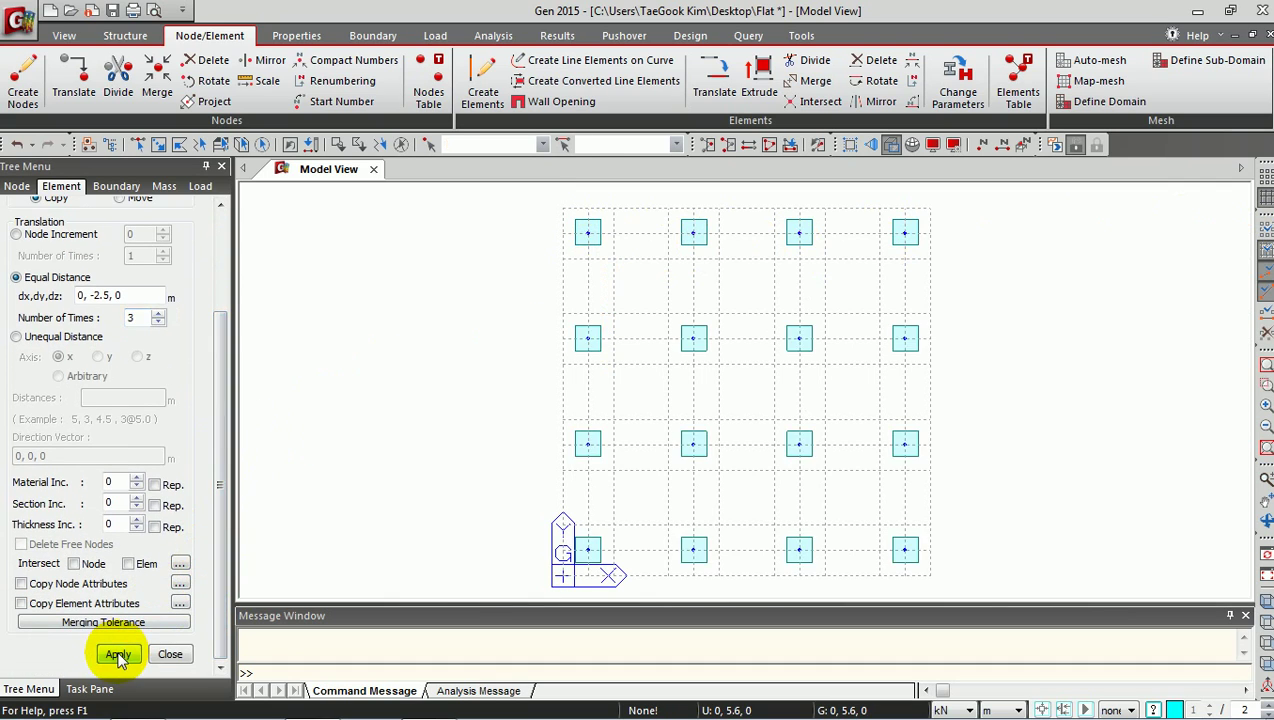
left_click(1265, 616)
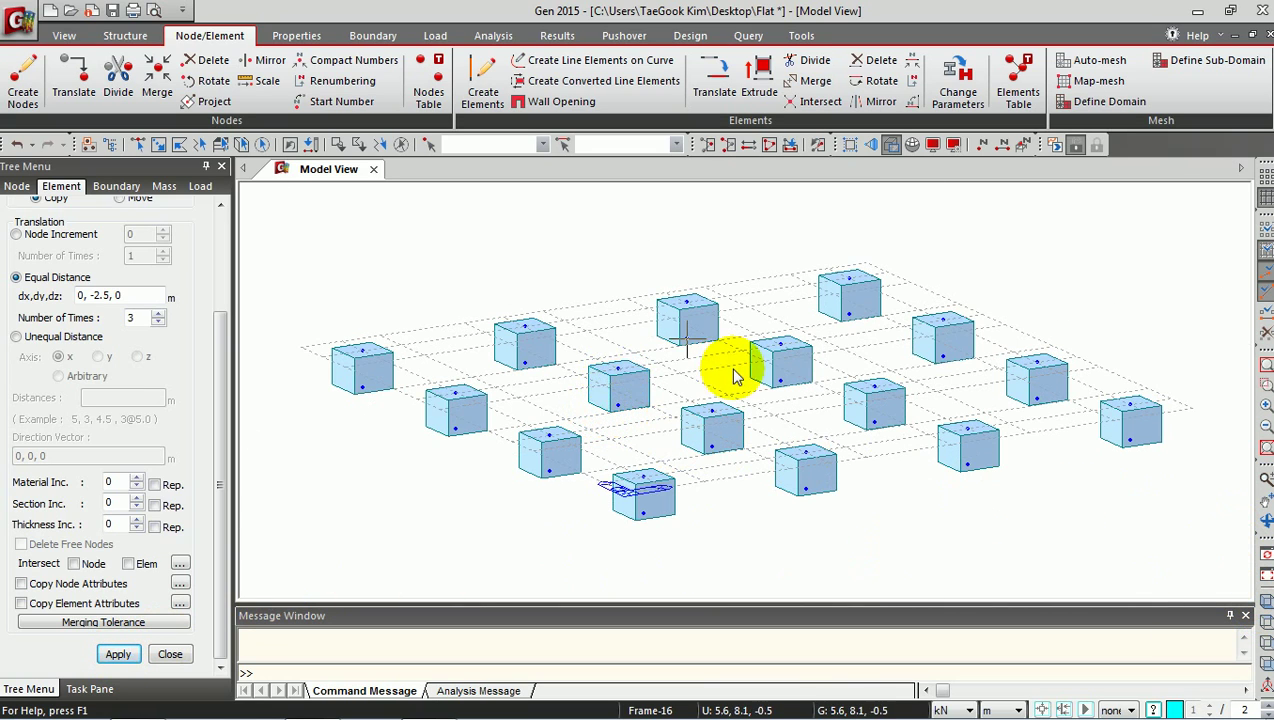
left_click(1264, 600)
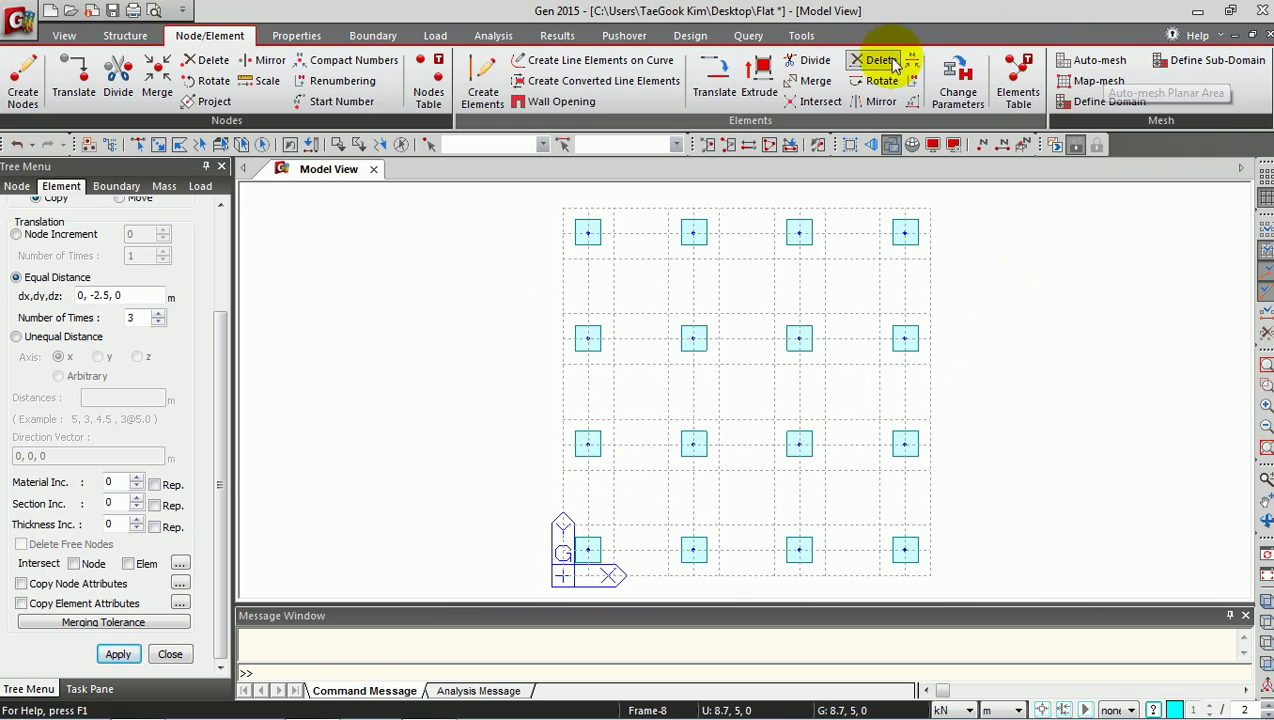
Add a user-defined solid round section named null with a diameter D of 0.001 m.
left_click(313, 37)
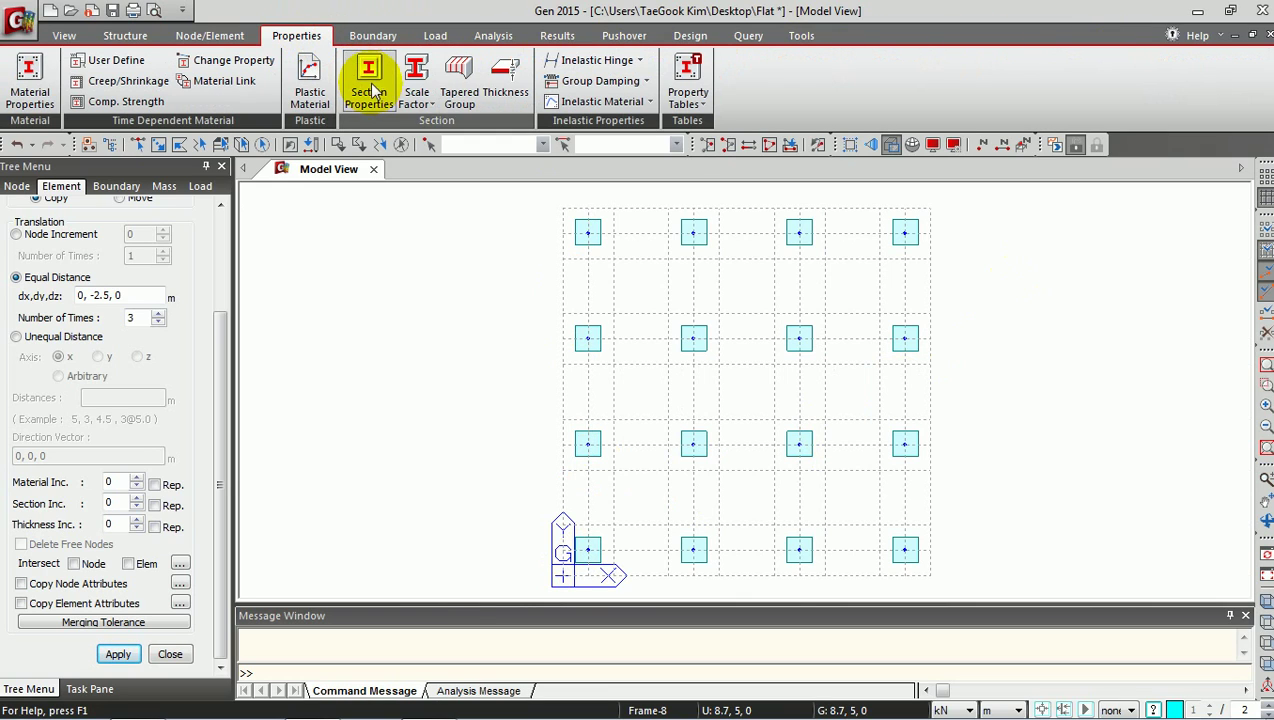
left_click(370, 88)
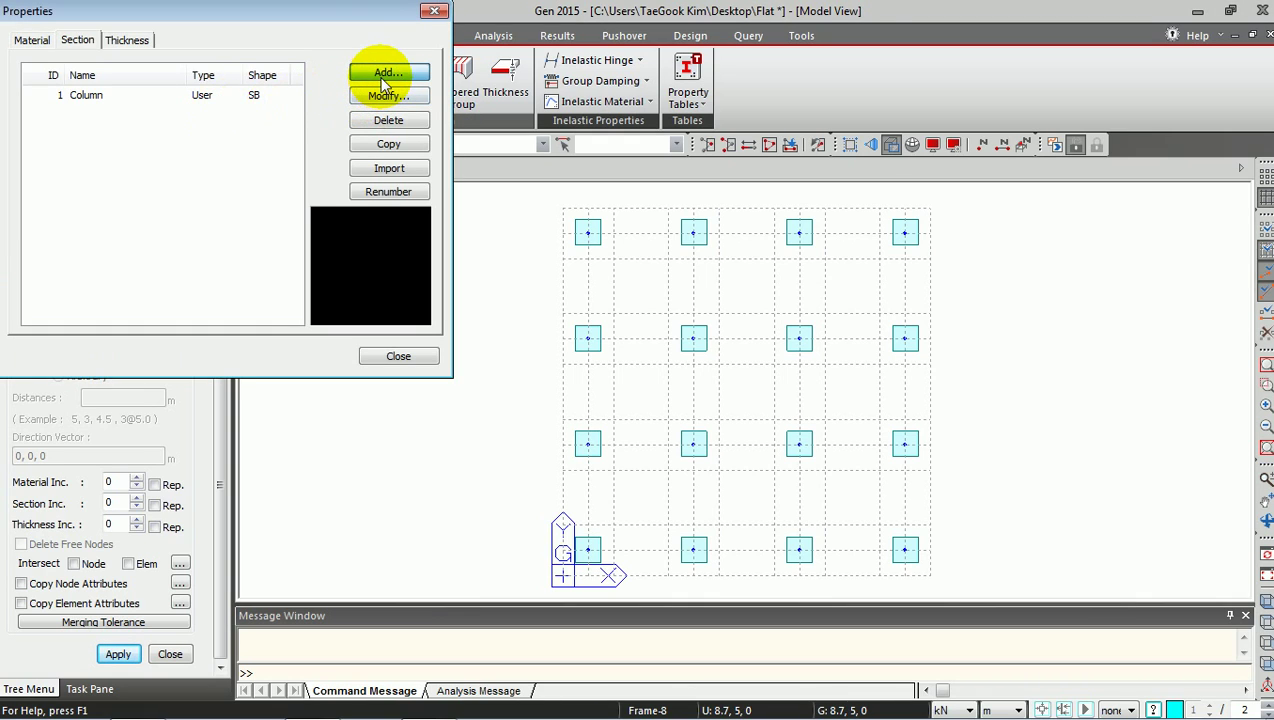
left_click(385, 74)
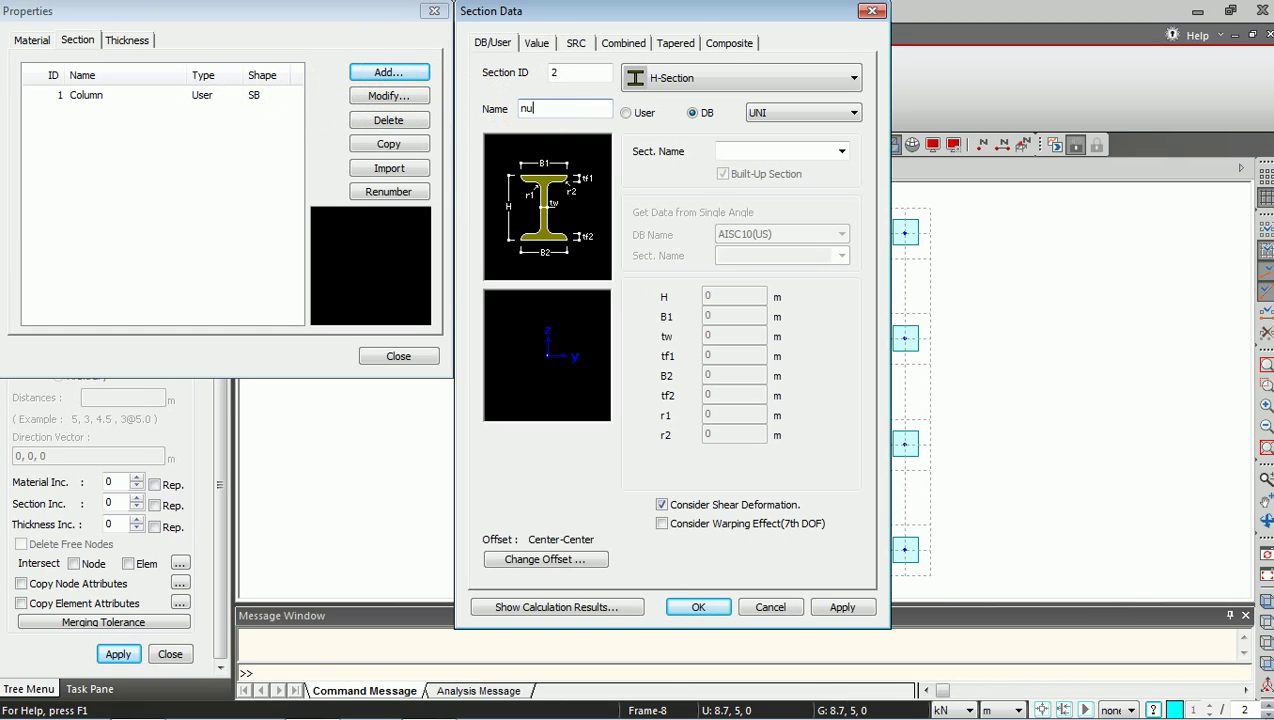
left_click(825, 84)
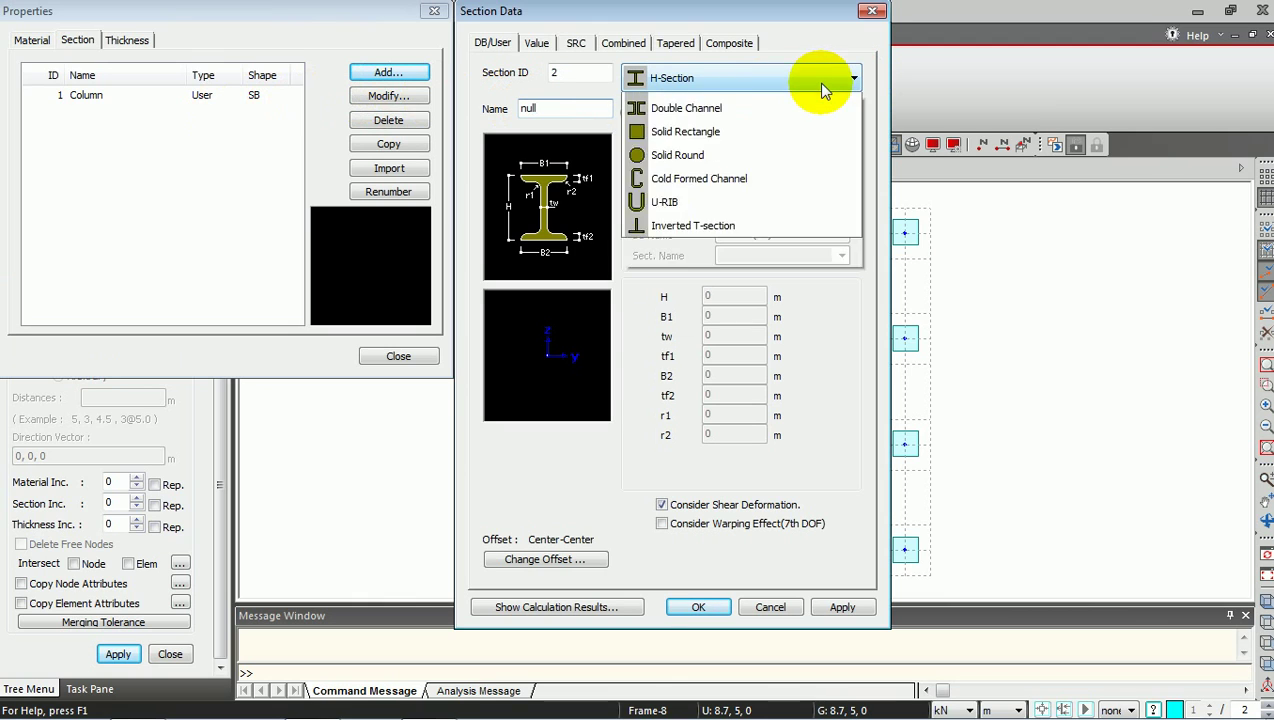
left_click(705, 313)
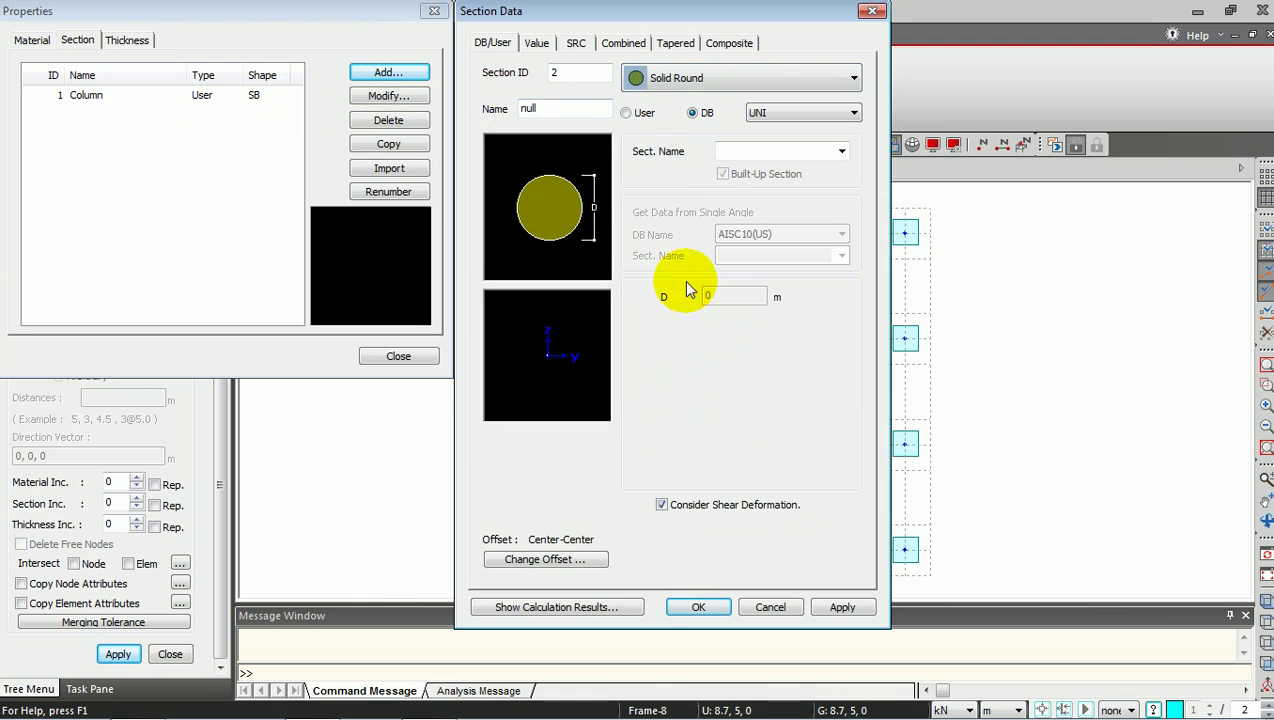
left_click(634, 113)
type("0.001")
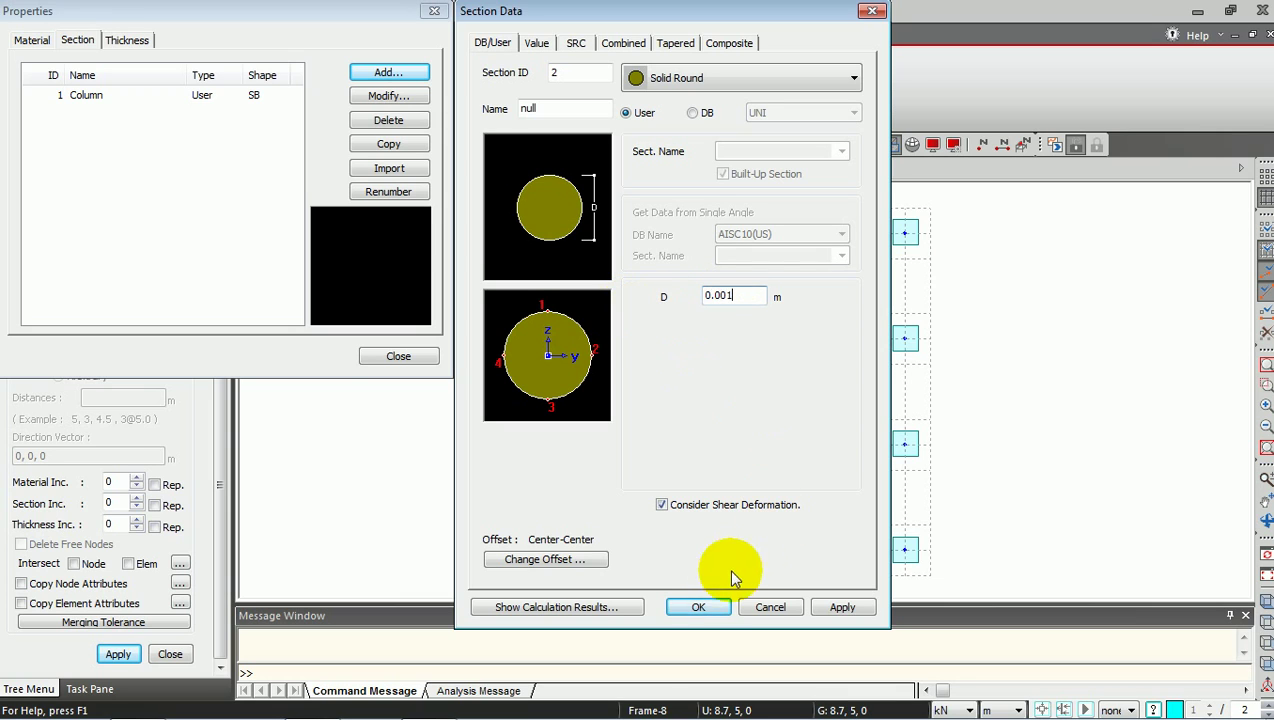
left_click(700, 608)
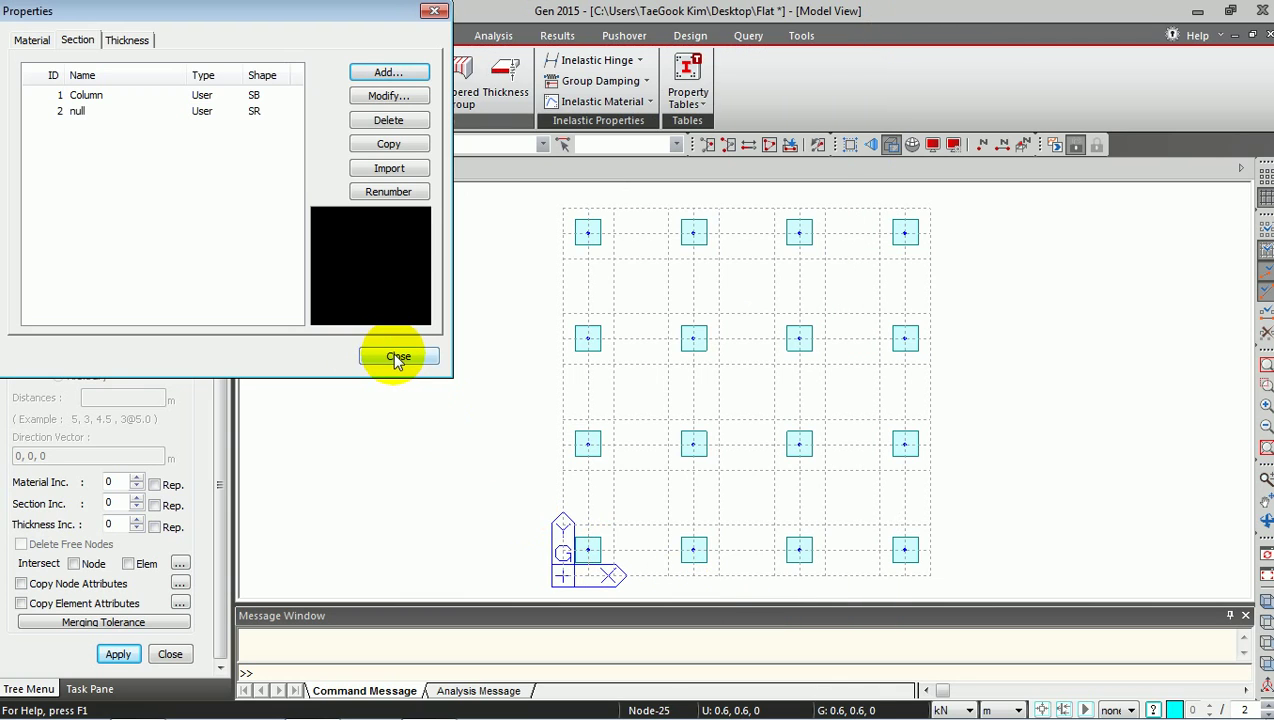
left_click(396, 358)
Create line elements with section null along the vertical grid lines x = 0 and x = 1.2 m, spanning the full grid height.
left_click_drag(213, 373, 226, 273)
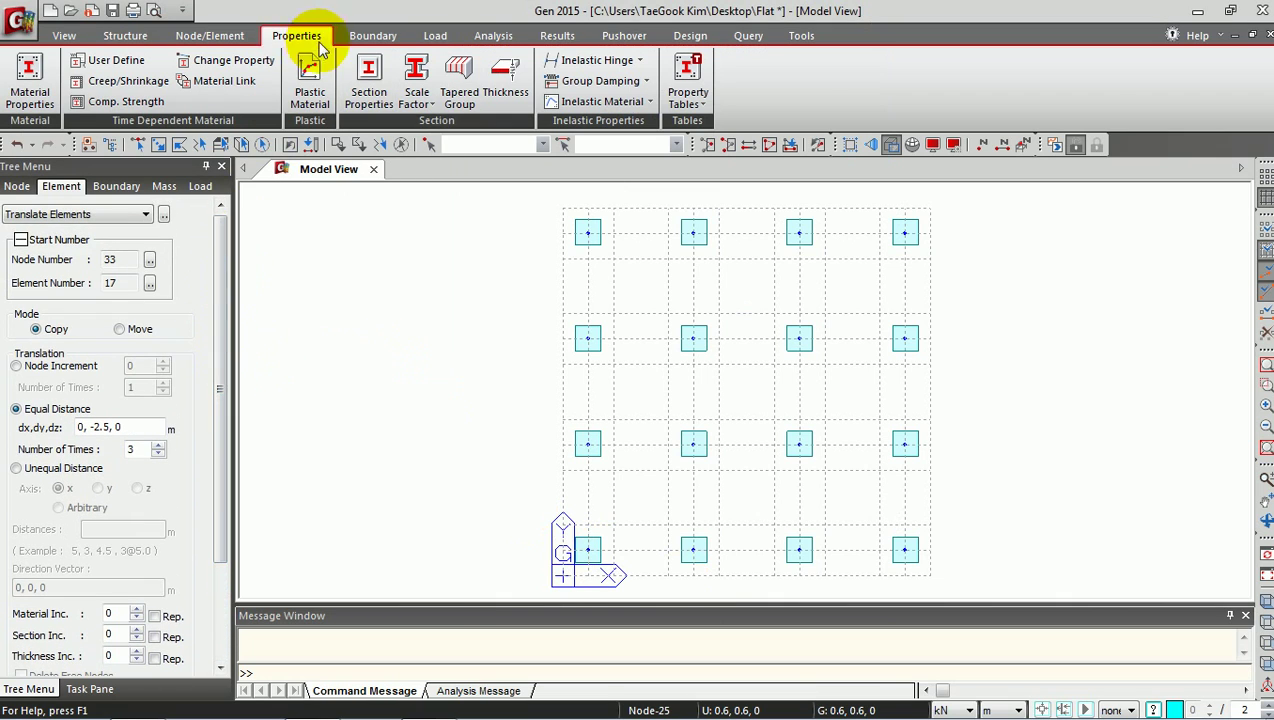
left_click(215, 35)
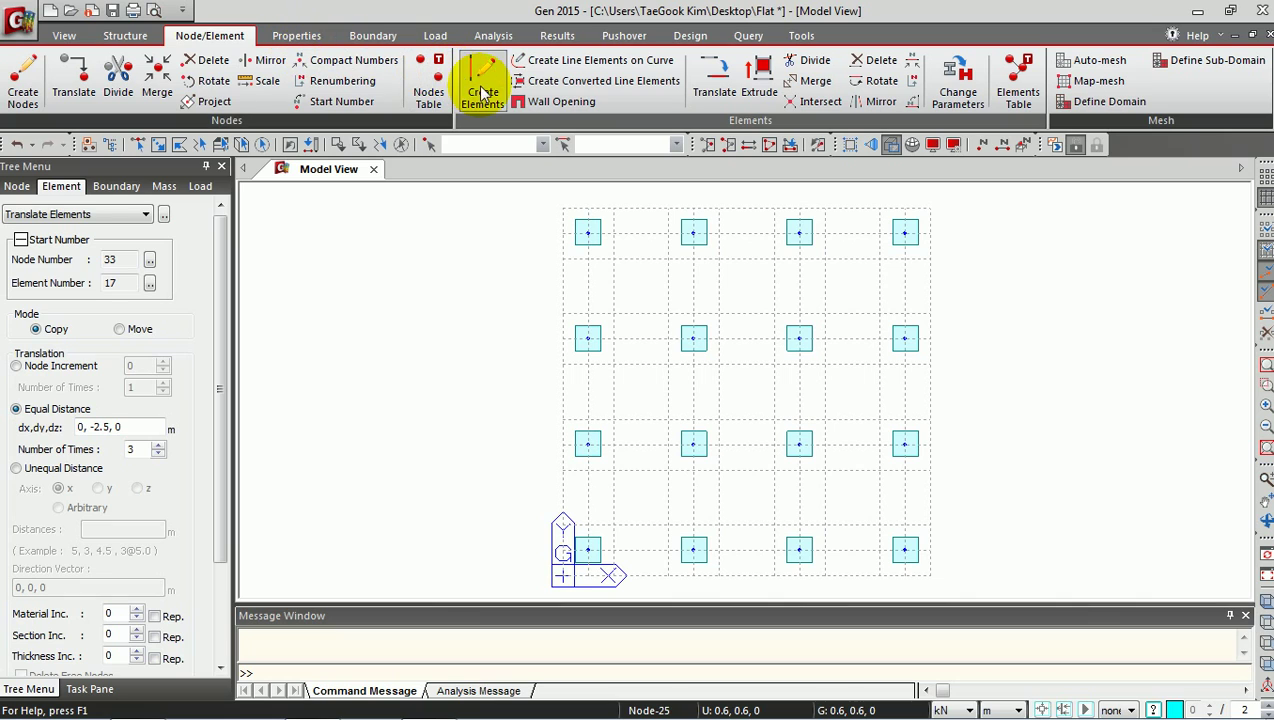
left_click(482, 80)
left_click_drag(228, 262, 213, 432)
left_click(133, 455)
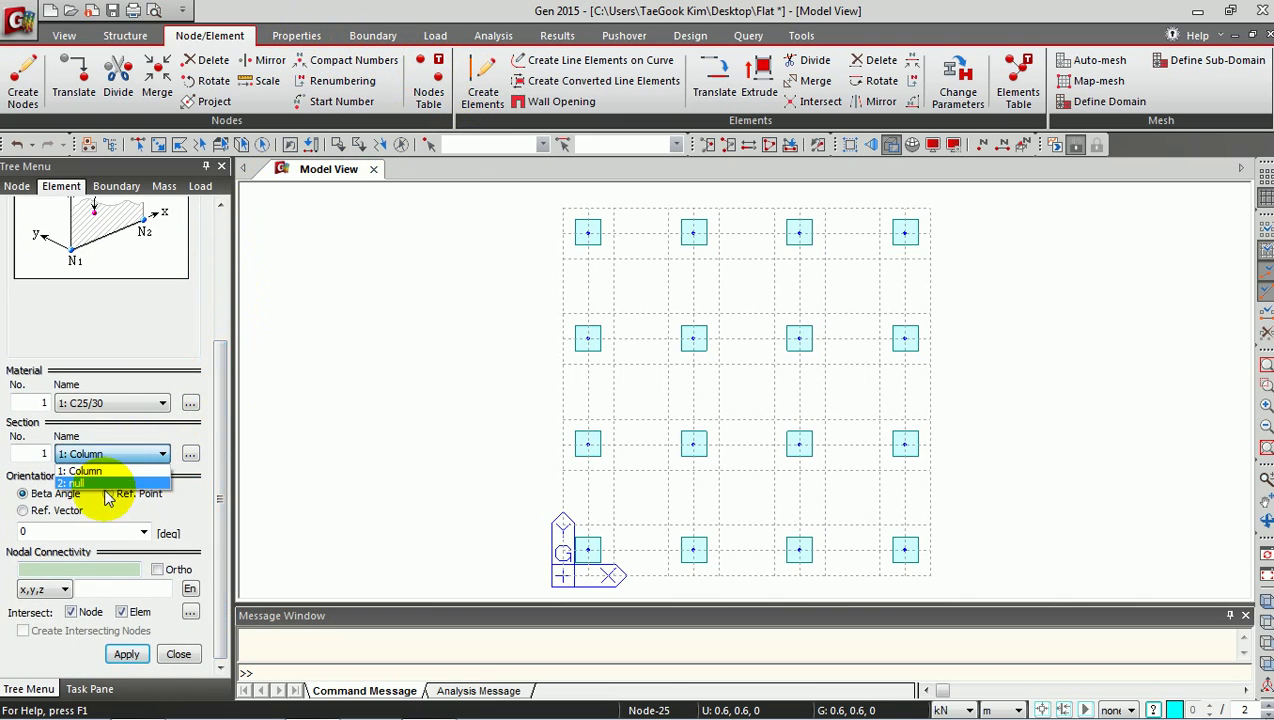
left_click(106, 486)
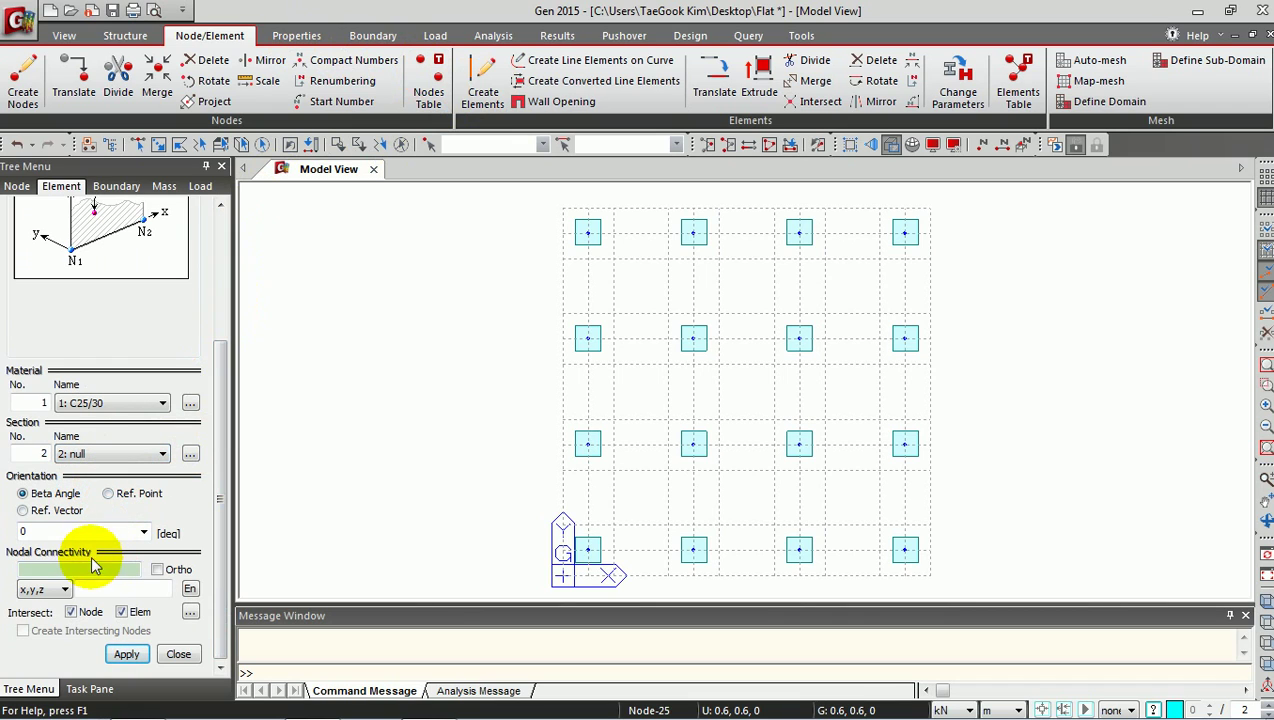
left_click(564, 210)
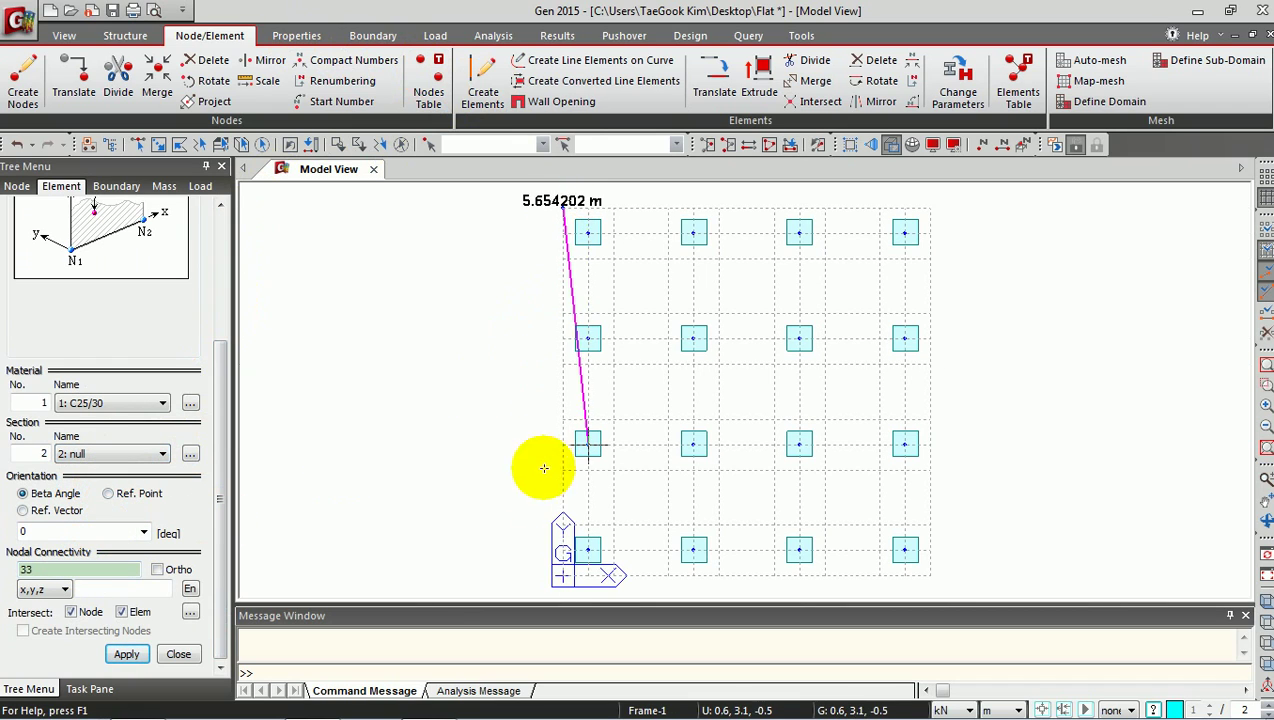
left_click(563, 577)
left_click(613, 577)
Create null line elements along the horizontal grid lines y = 8.7 m and y = 7.5 m, from x = 0 to 8.7 m.
left_click(563, 207)
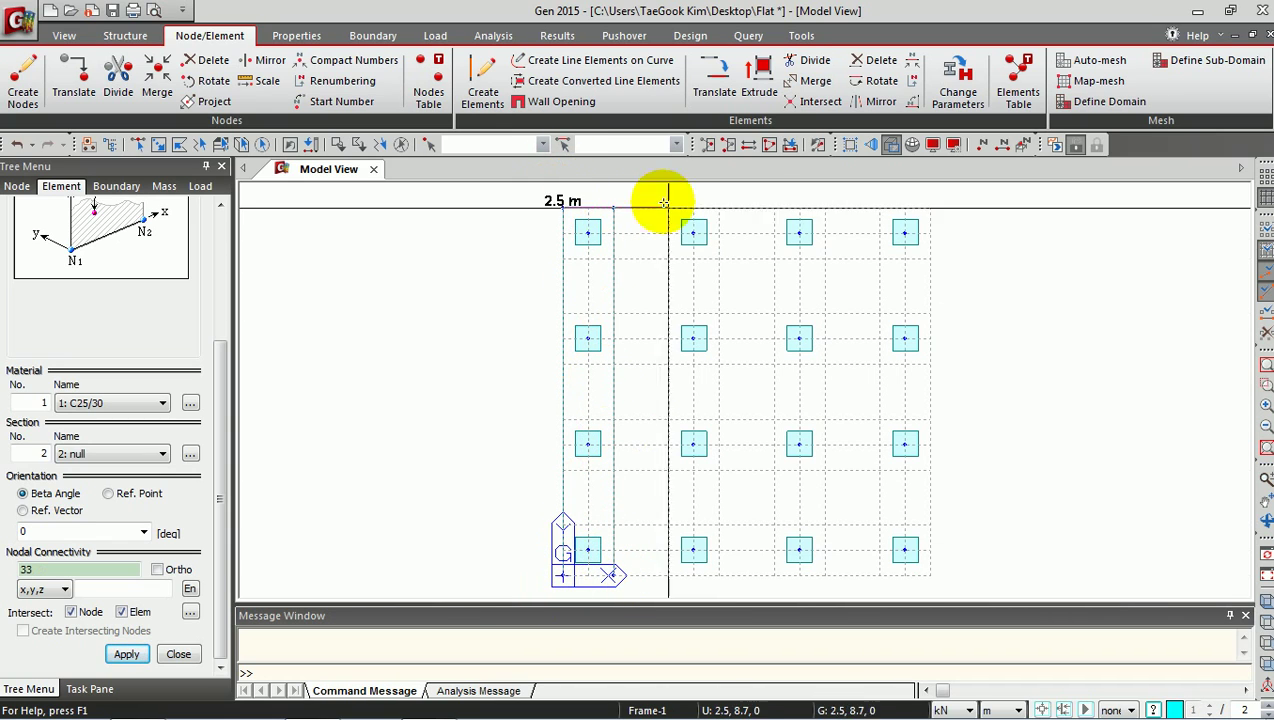
left_click(930, 207)
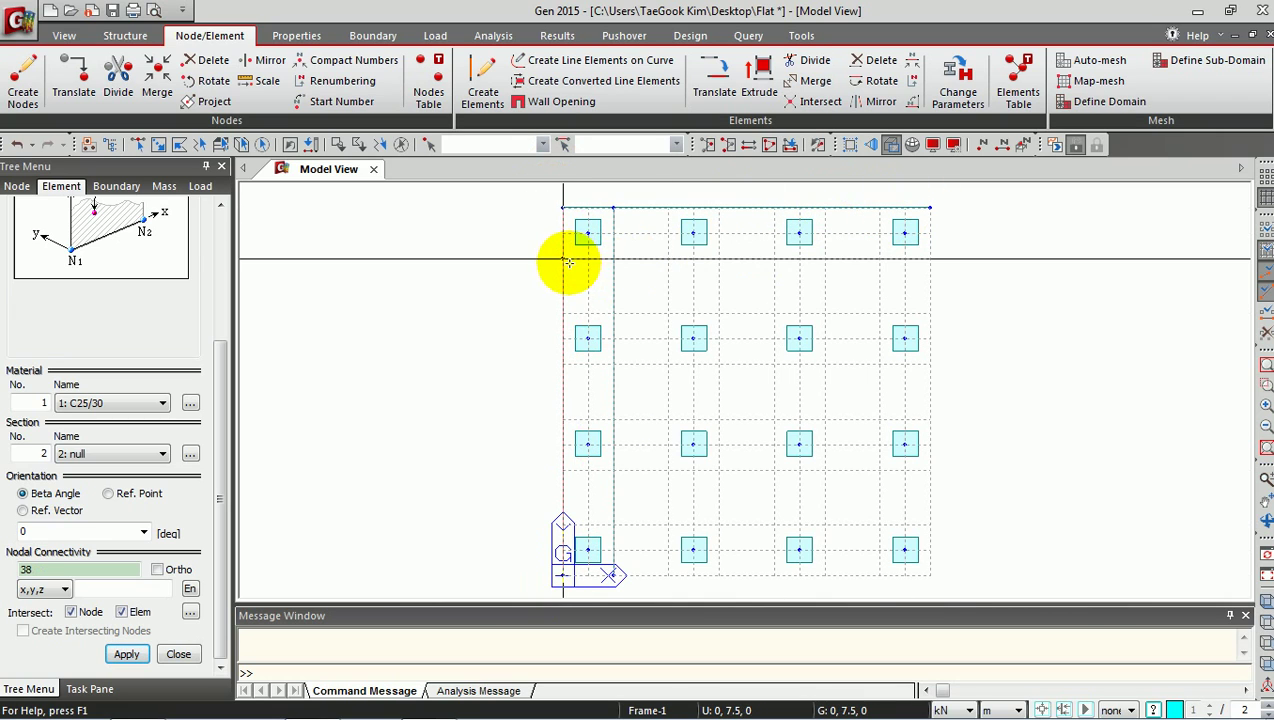
left_click(930, 259)
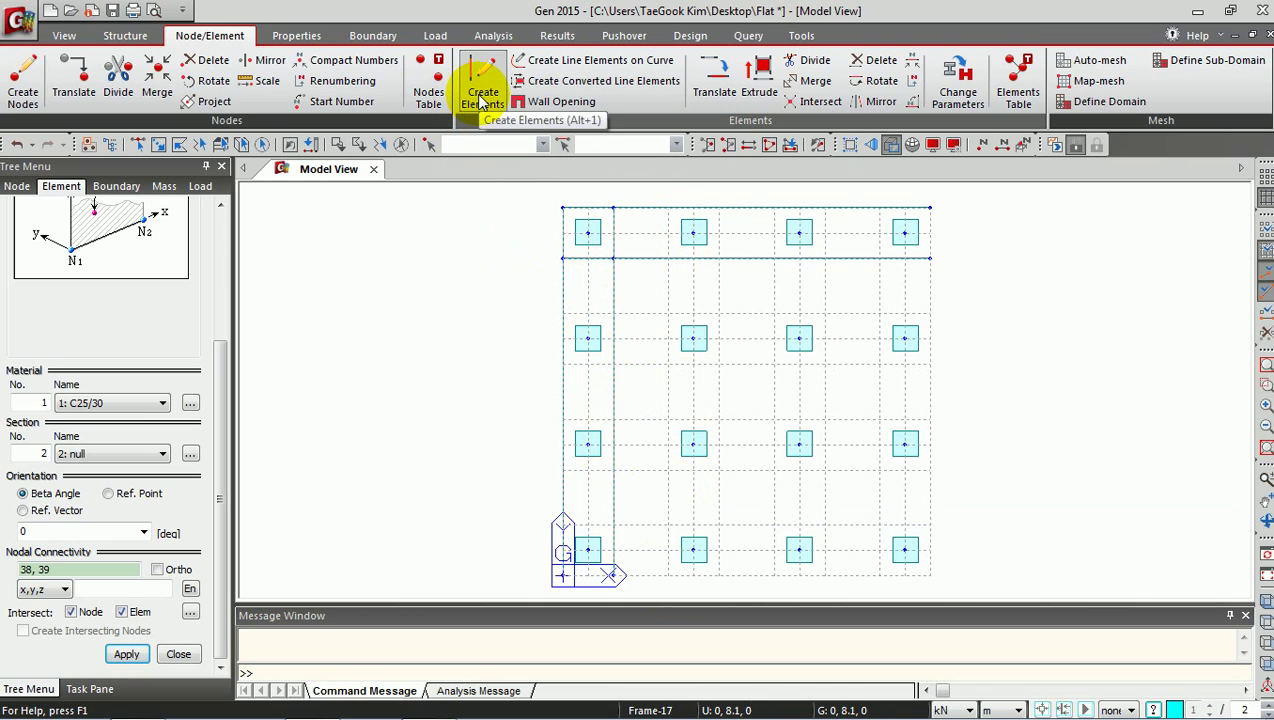
Copy the two vertical null lines three times at an equal distance of 2.5, 0, 0 m, intersecting nodes and elements.
left_click(713, 86)
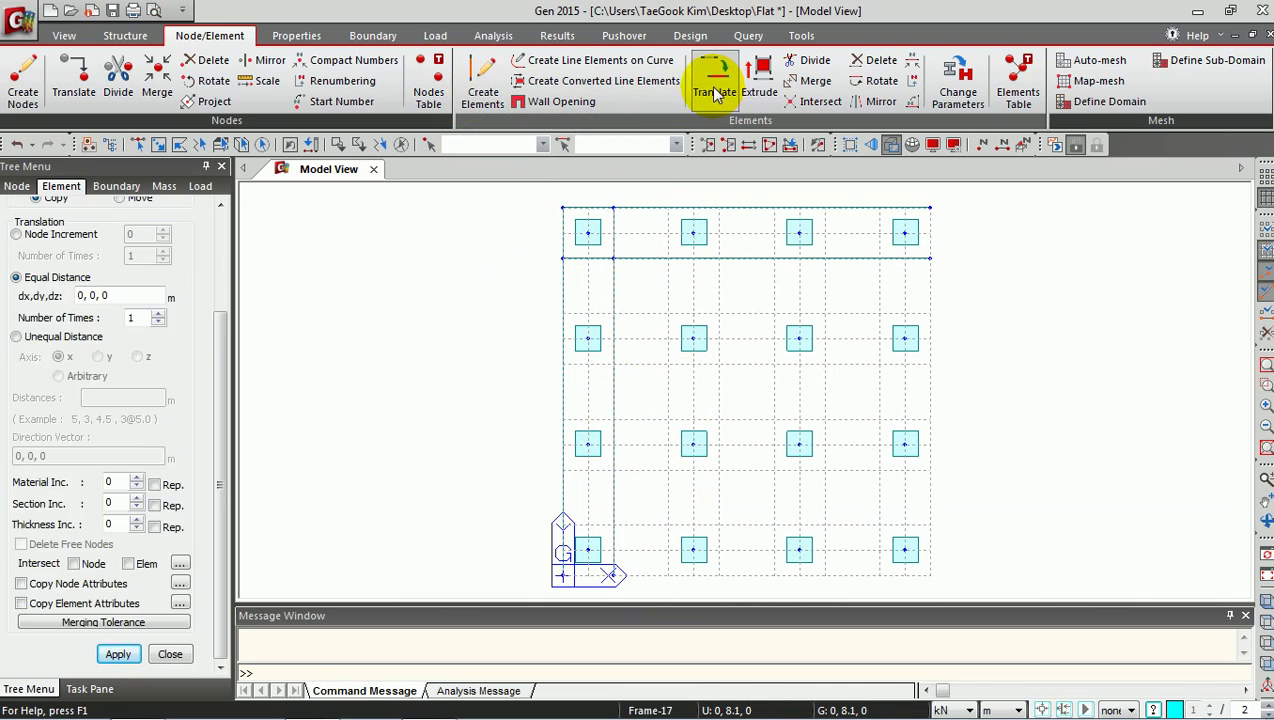
left_click(138, 144)
left_click_drag(606, 293, 532, 270)
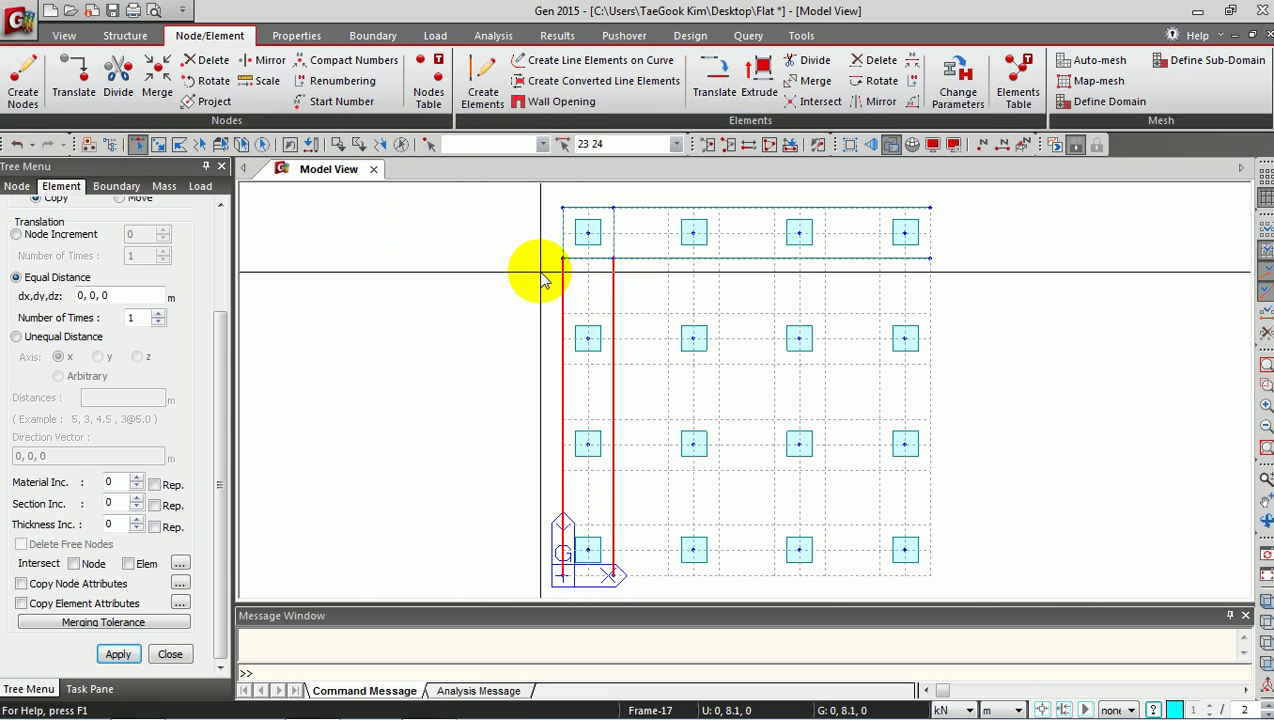
left_click_drag(619, 250, 574, 258)
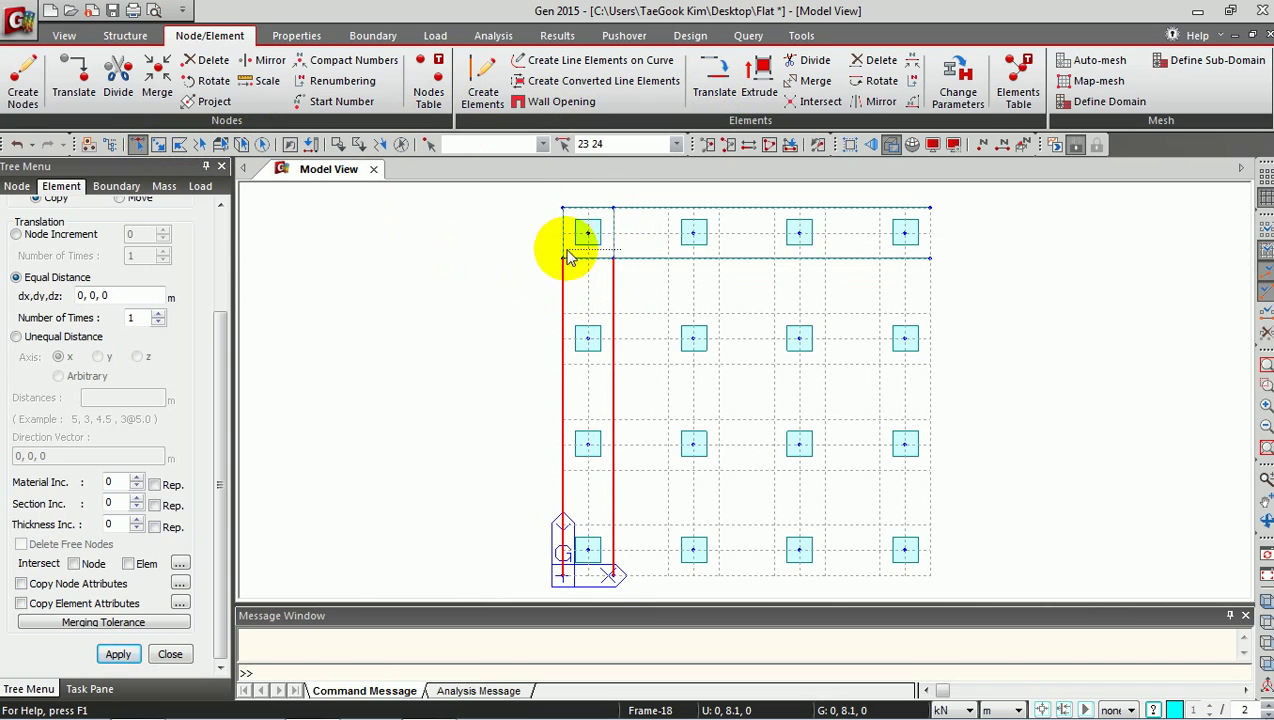
left_click(150, 295)
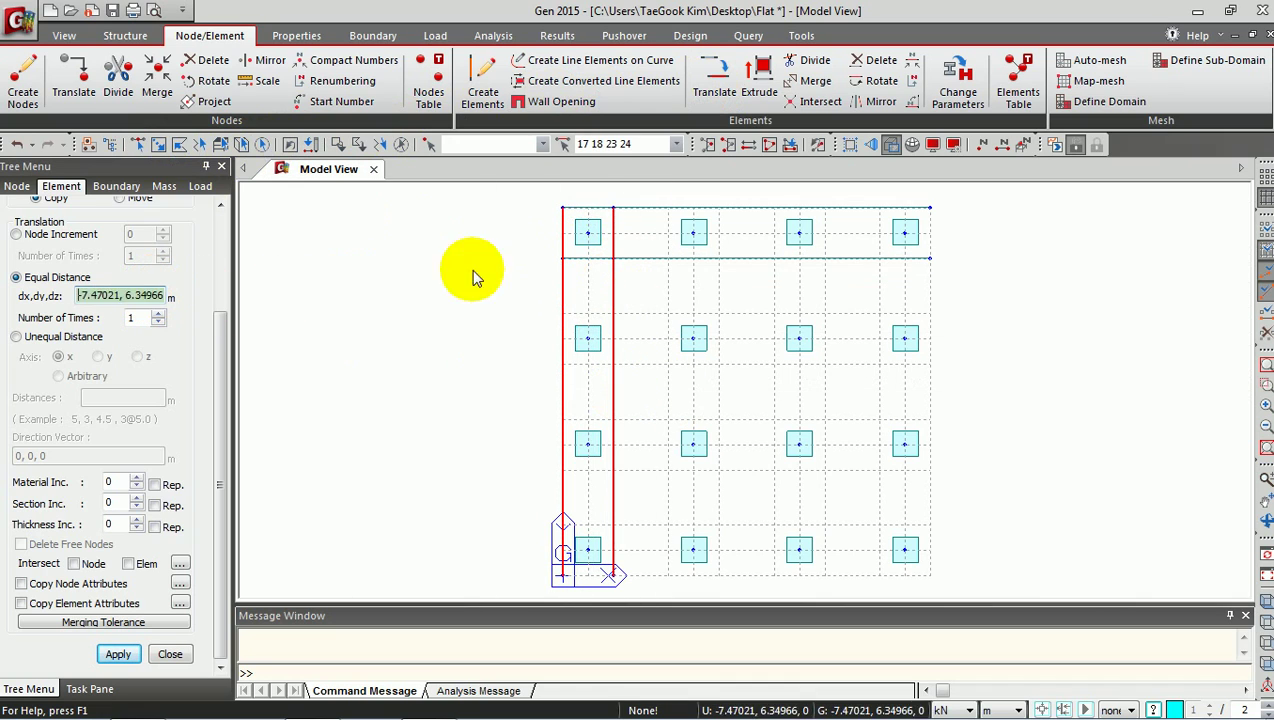
left_click(563, 209)
left_click(670, 213)
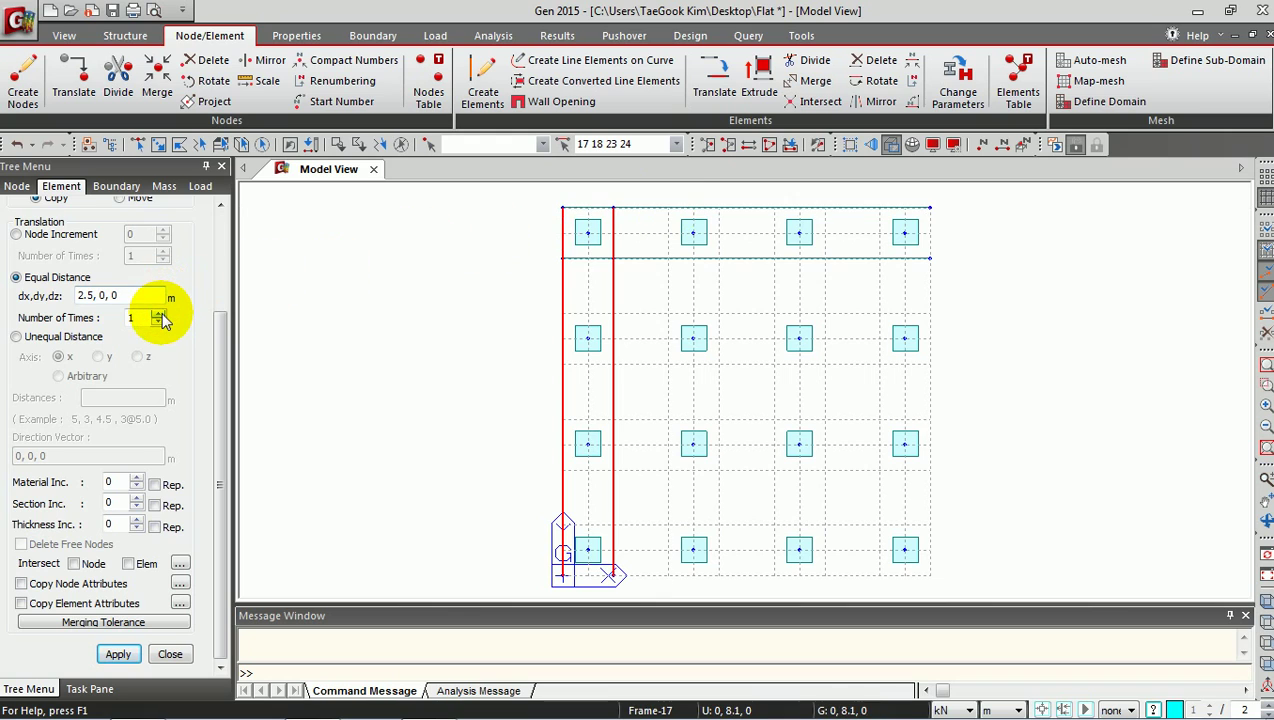
left_click_drag(220, 335, 221, 390)
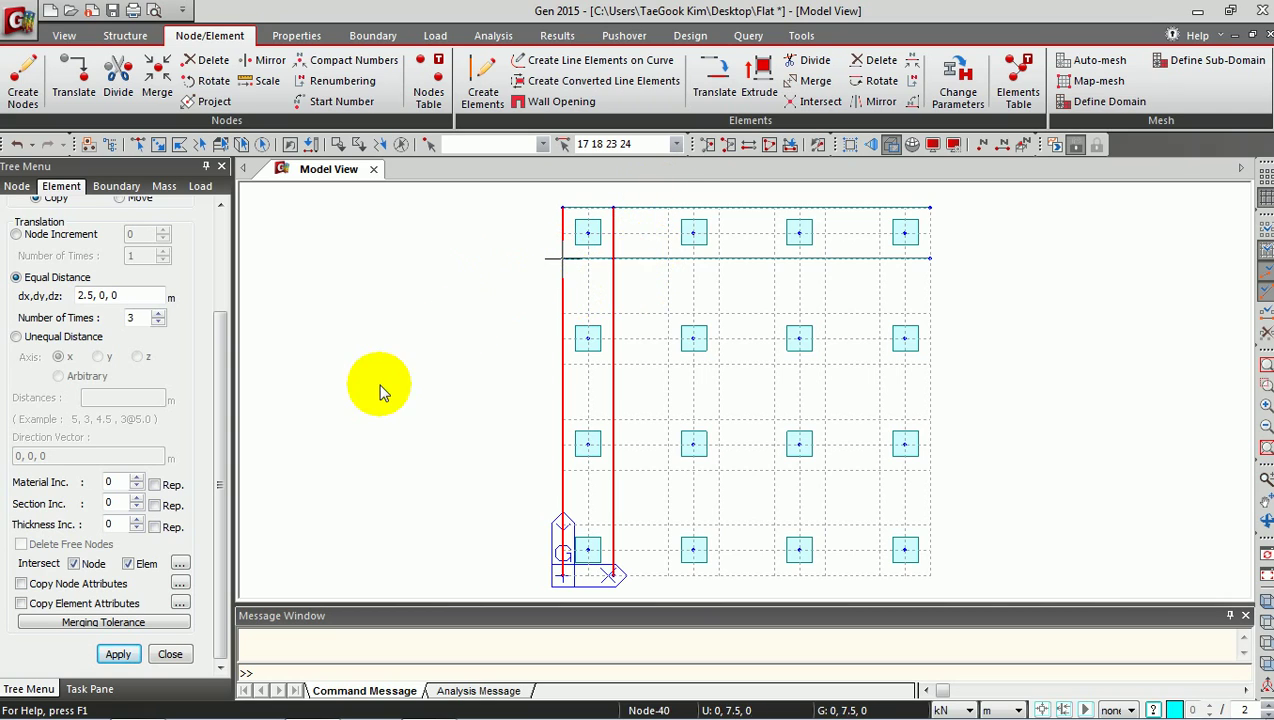
left_click(118, 653)
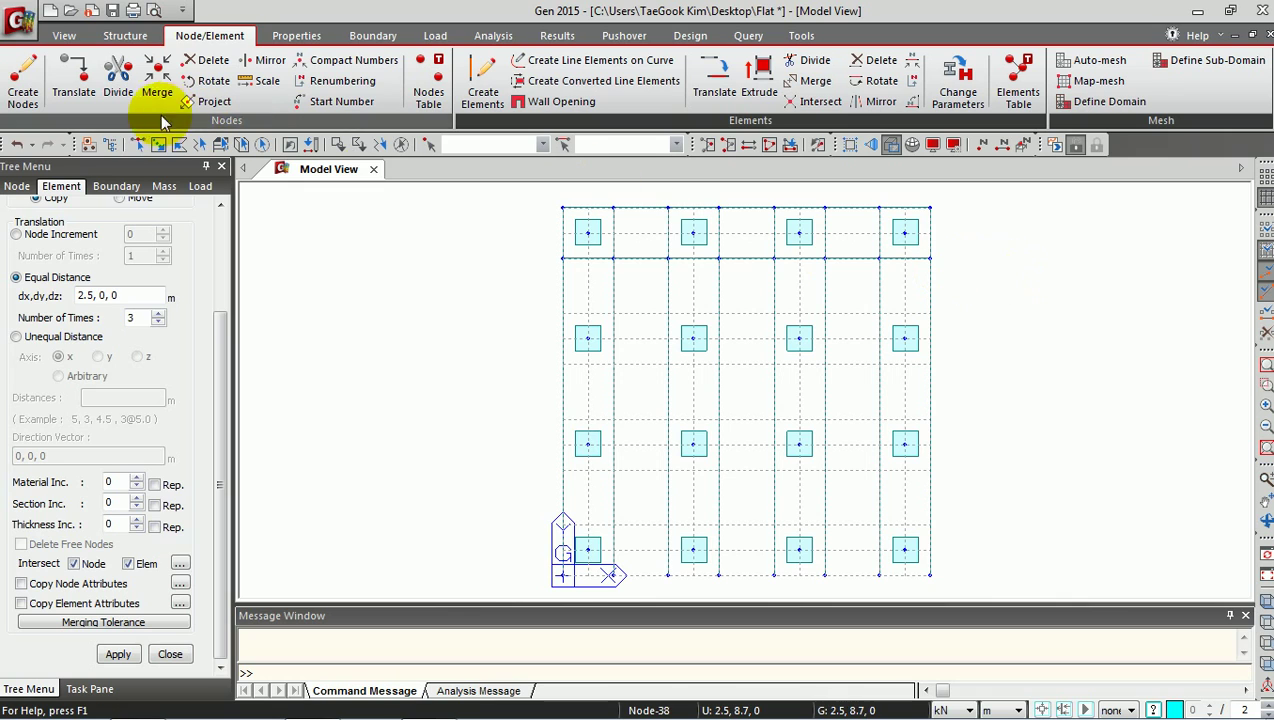
Copy the two horizontal null lines at y = 8.7 m and 7.5 m three times at an equal distance of 0, -2.5, 0 m.
left_click(137, 145)
left_click_drag(572, 203, 955, 222)
left_click(561, 248)
left_click(561, 248)
left_click_drag(540, 256, 970, 270)
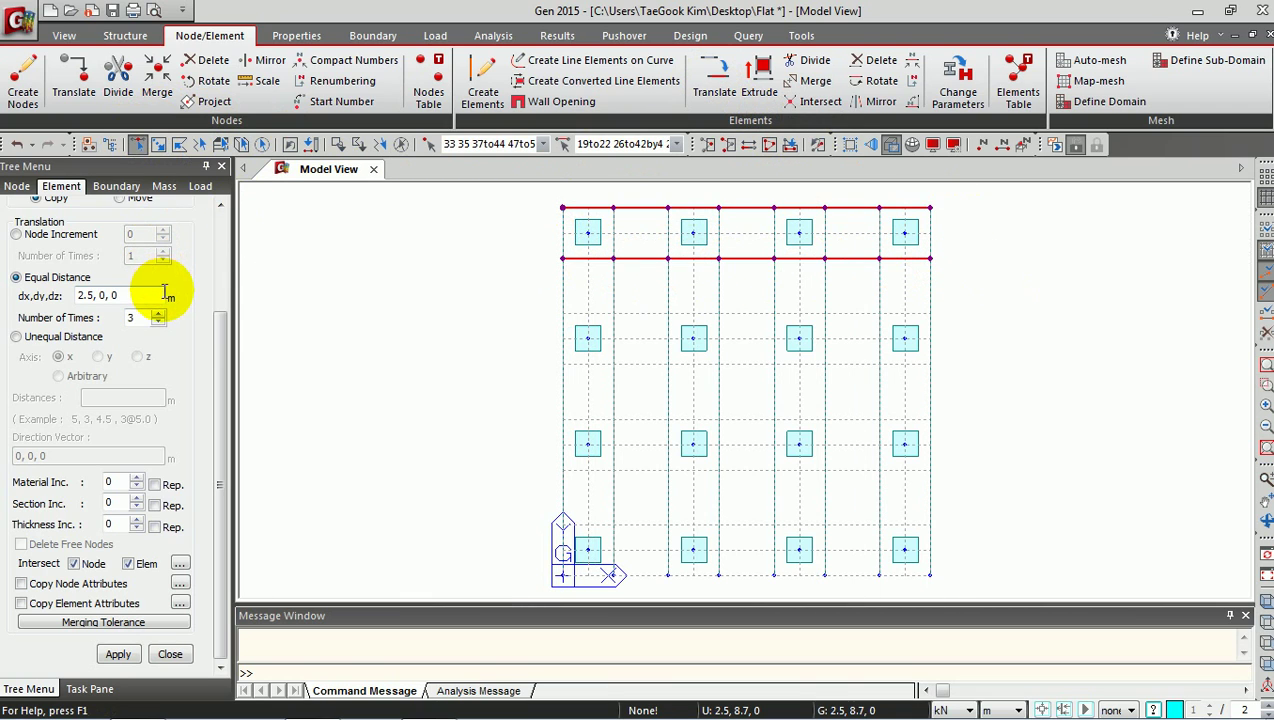
left_click(562, 207)
left_click(562, 258)
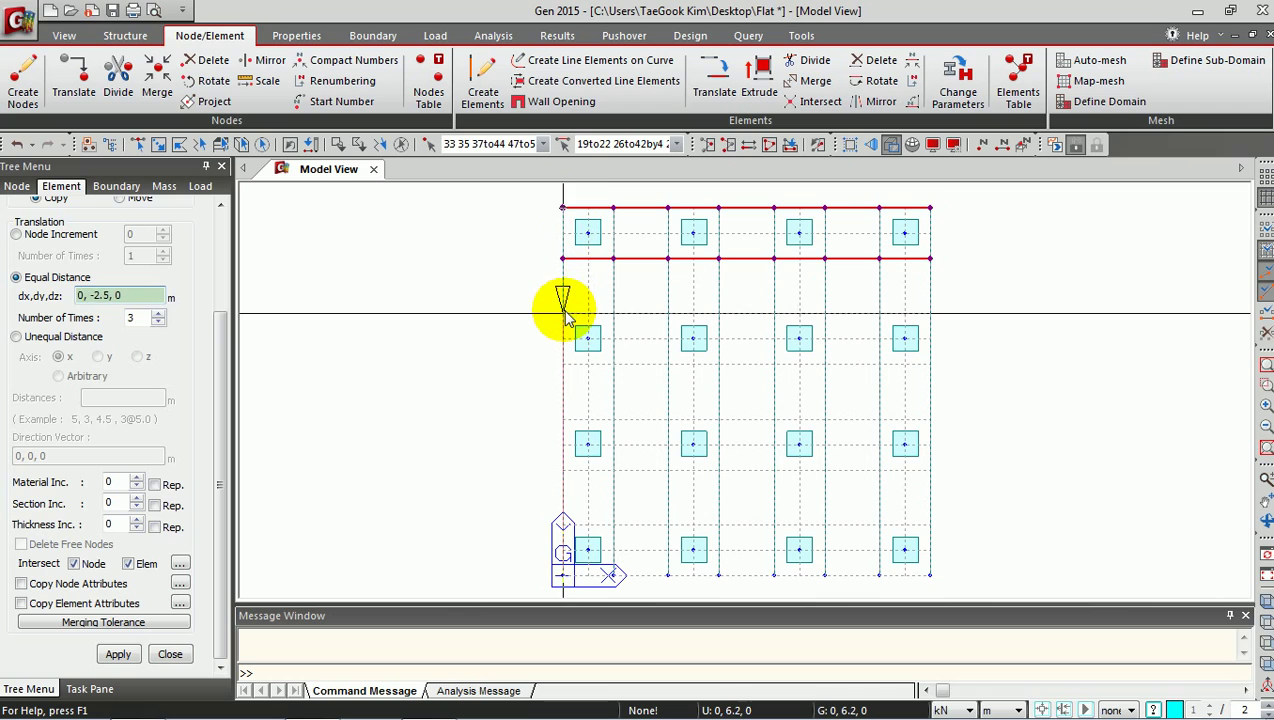
left_click(118, 654)
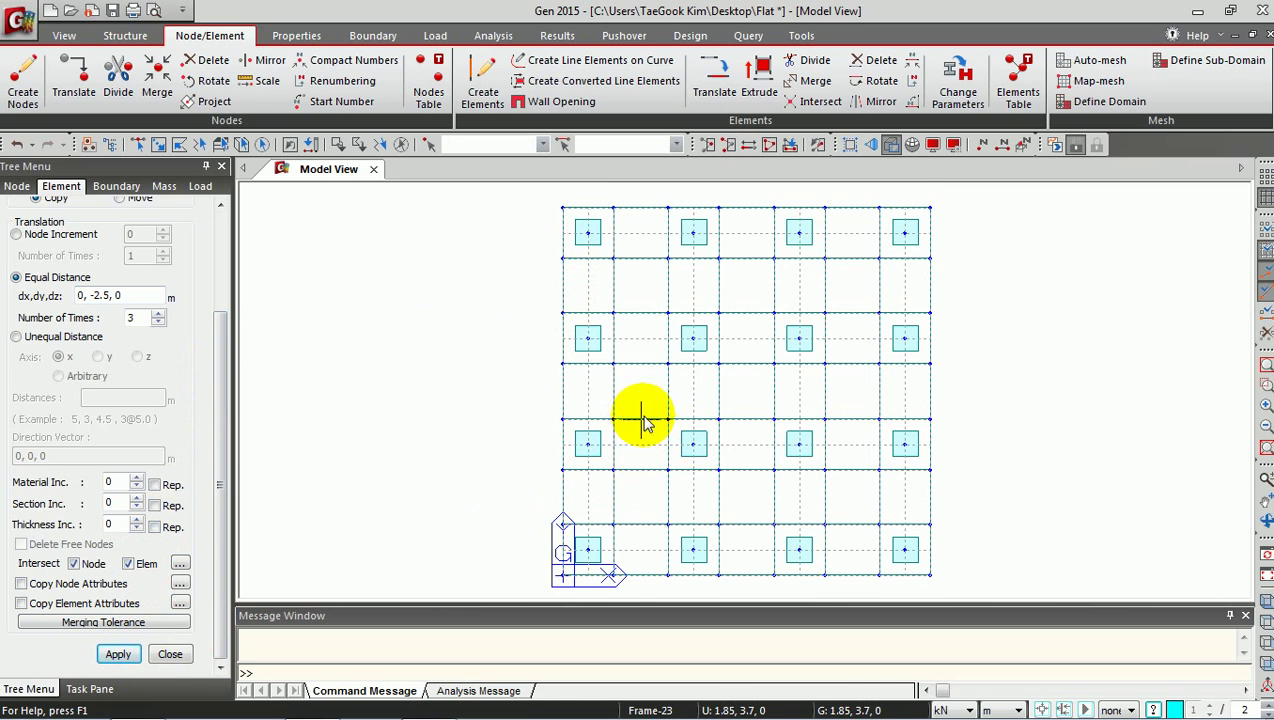
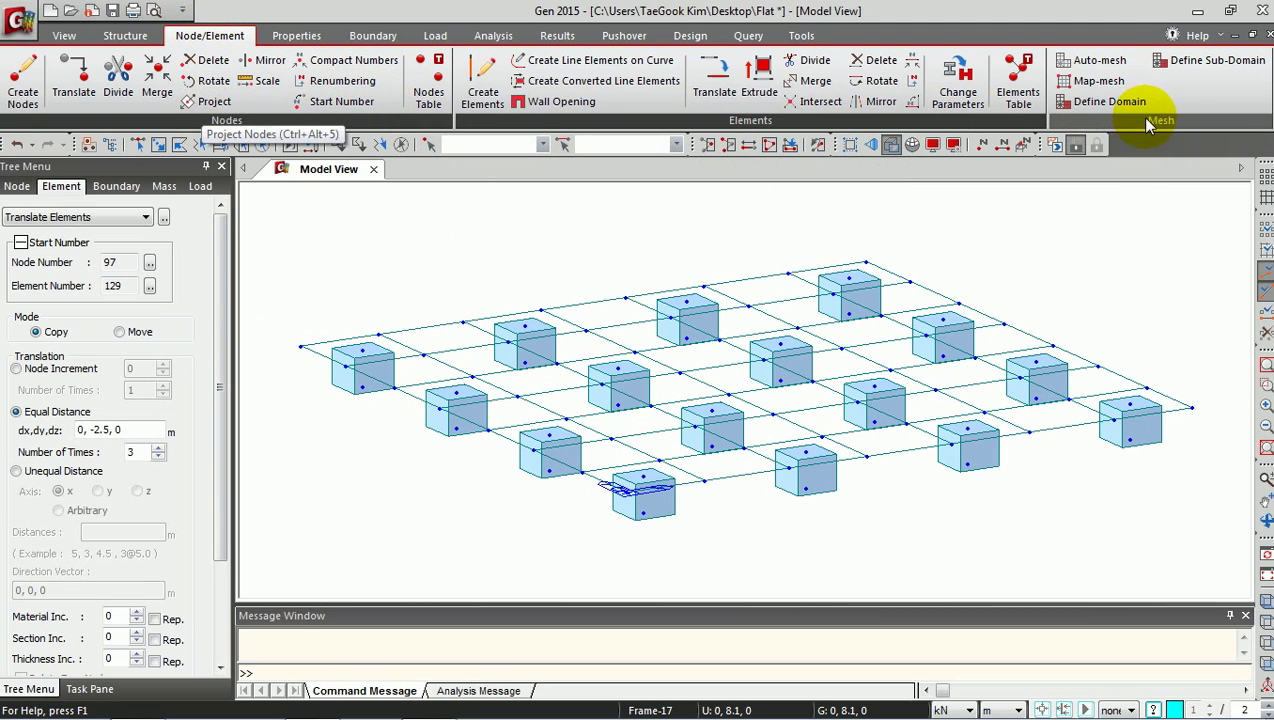
Set up a planar auto-mesh from line elements with type Quad+Triangle and a mesh size length of 0.25 m.
left_click(1098, 60)
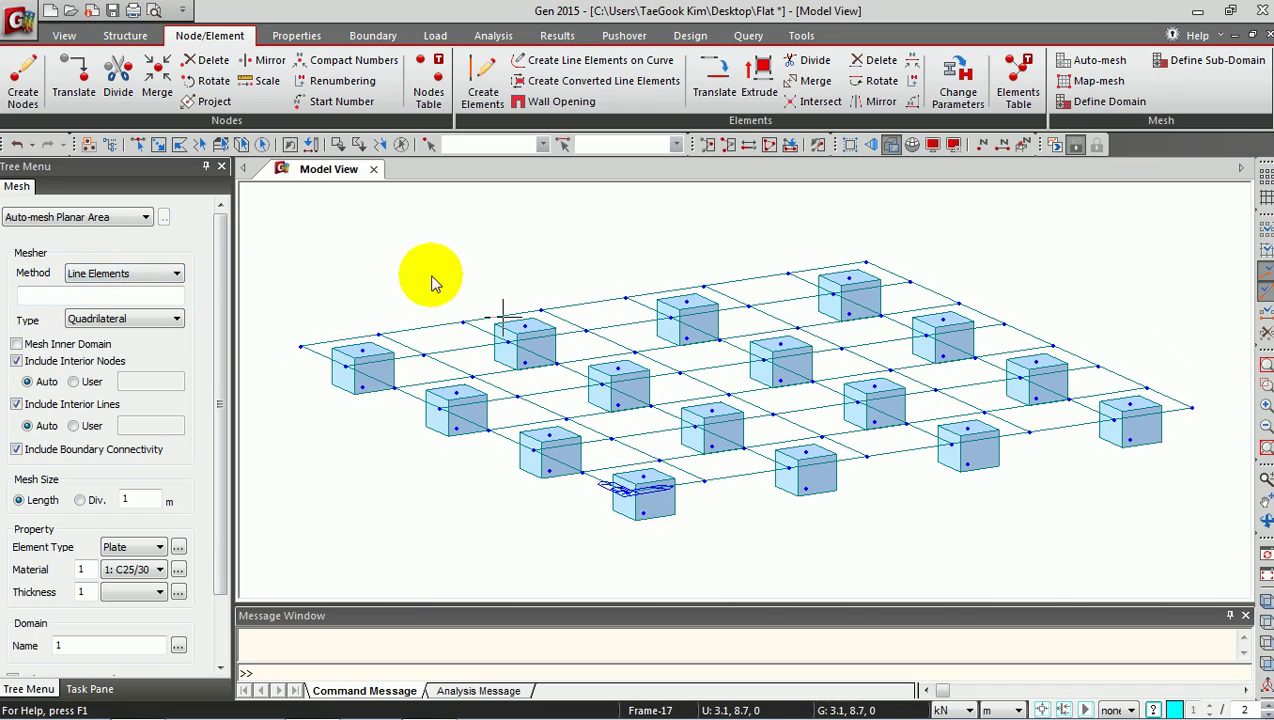
left_click(108, 320)
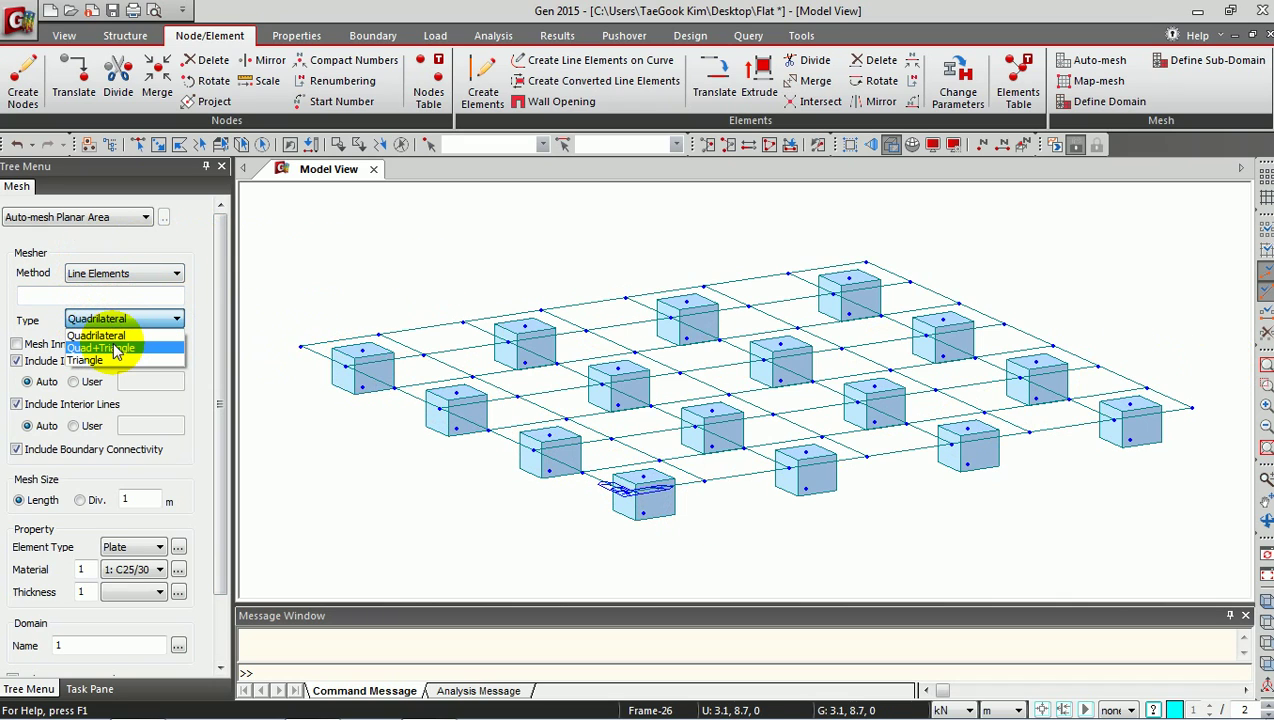
left_click(117, 349)
left_click_drag(222, 356, 216, 430)
double_click(140, 420)
type("0.25")
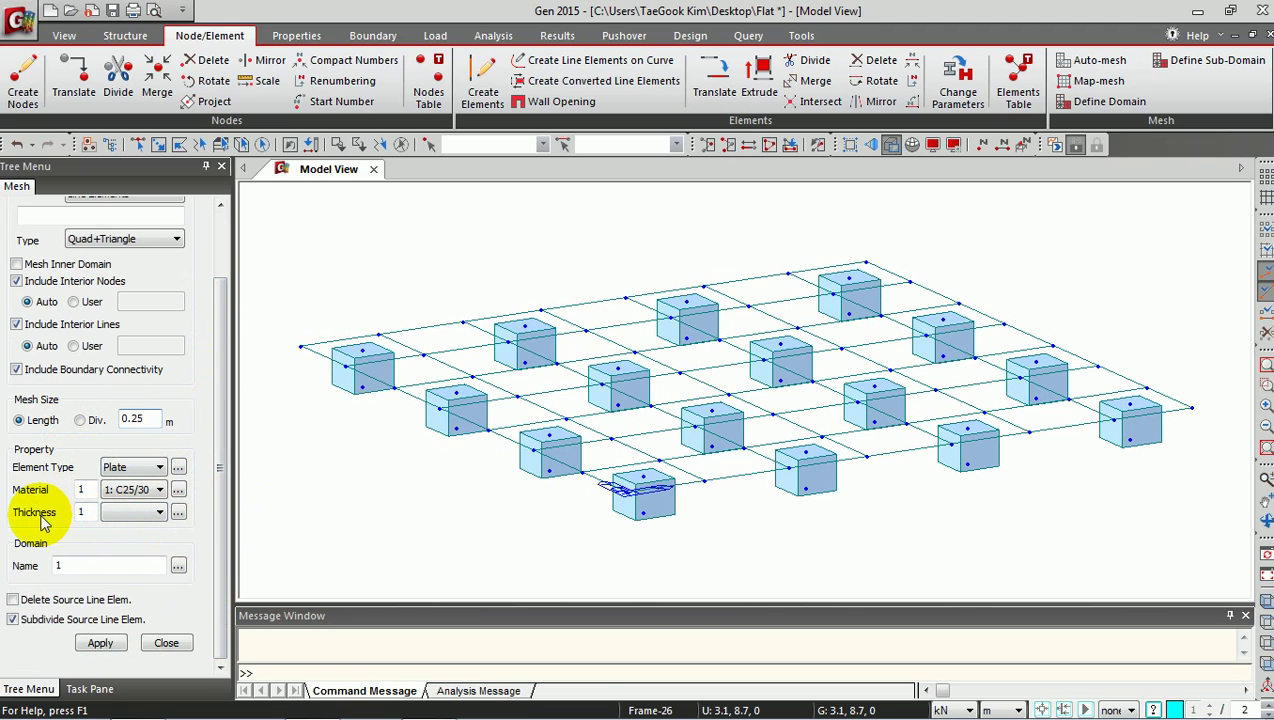
Add plate thickness 1 with an in-plane and out-of-plane value of 0.18 m for the mesh.
left_click(178, 512)
left_click(388, 72)
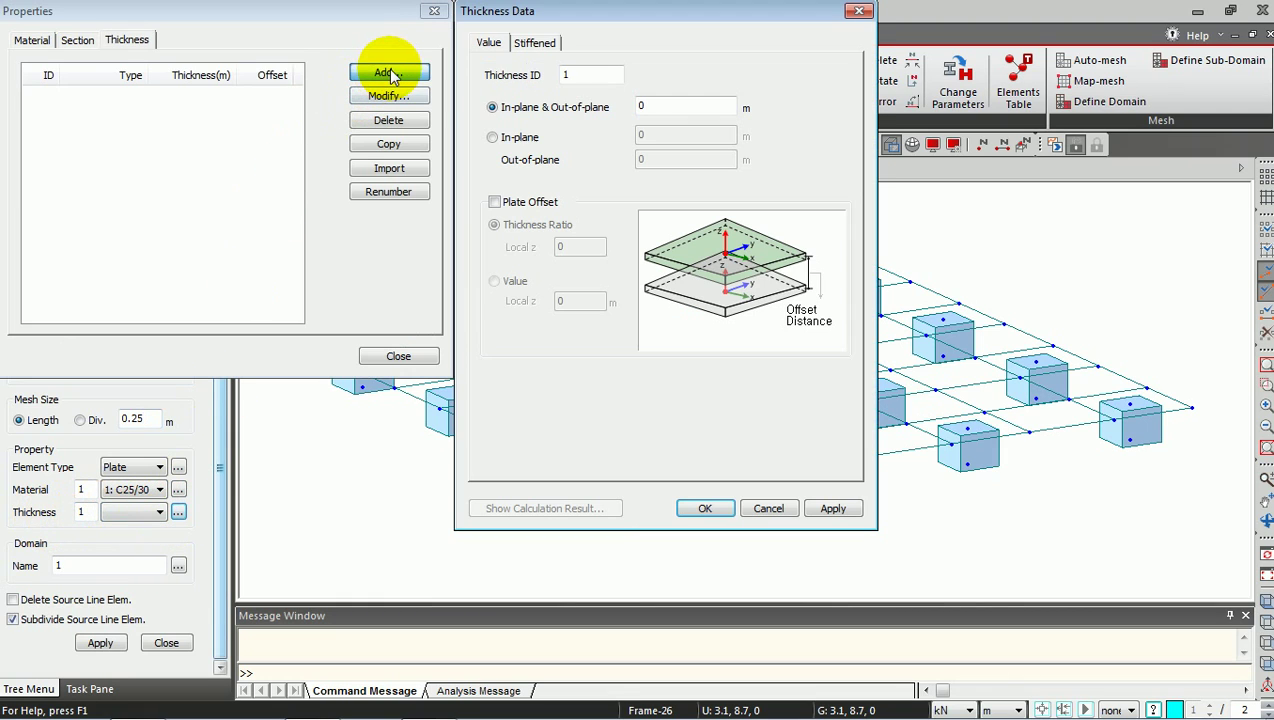
double_click(645, 106)
type("0")
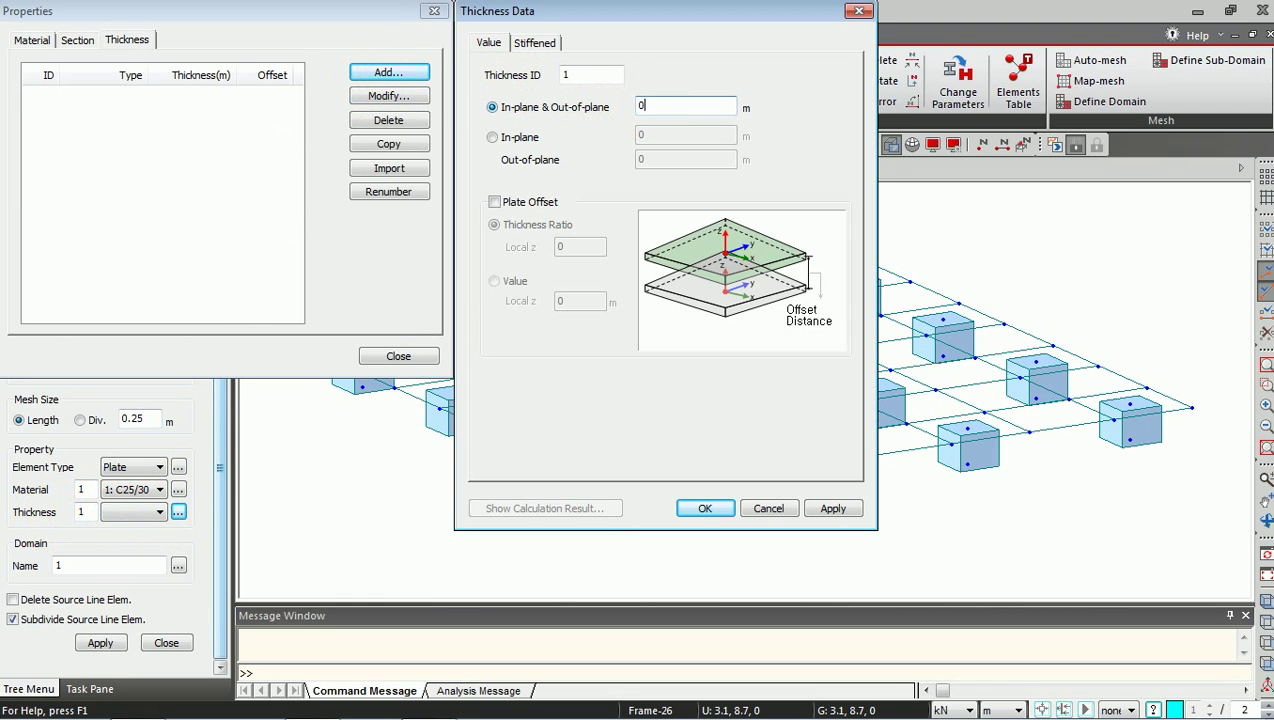
left_click(706, 507)
left_click(398, 357)
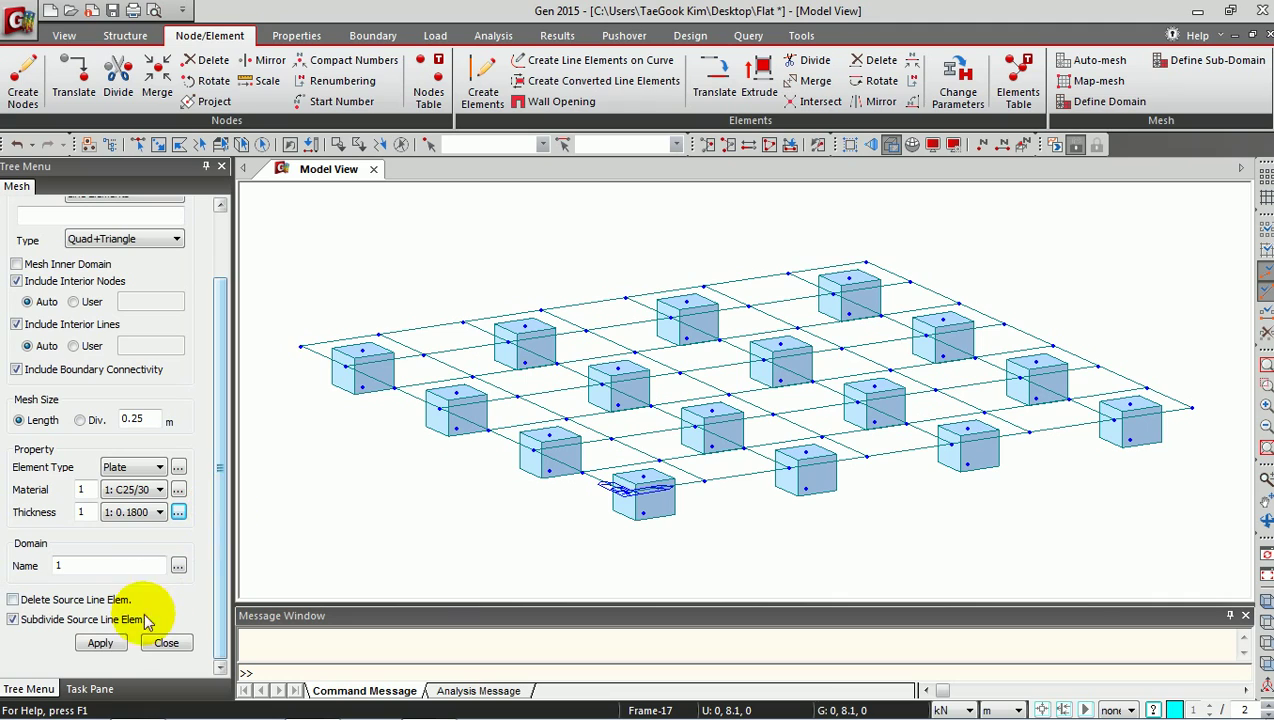
Select the null line elements on the XY plane at Z position 0 m and generate the slab mesh, domain 1.
left_click(118, 643)
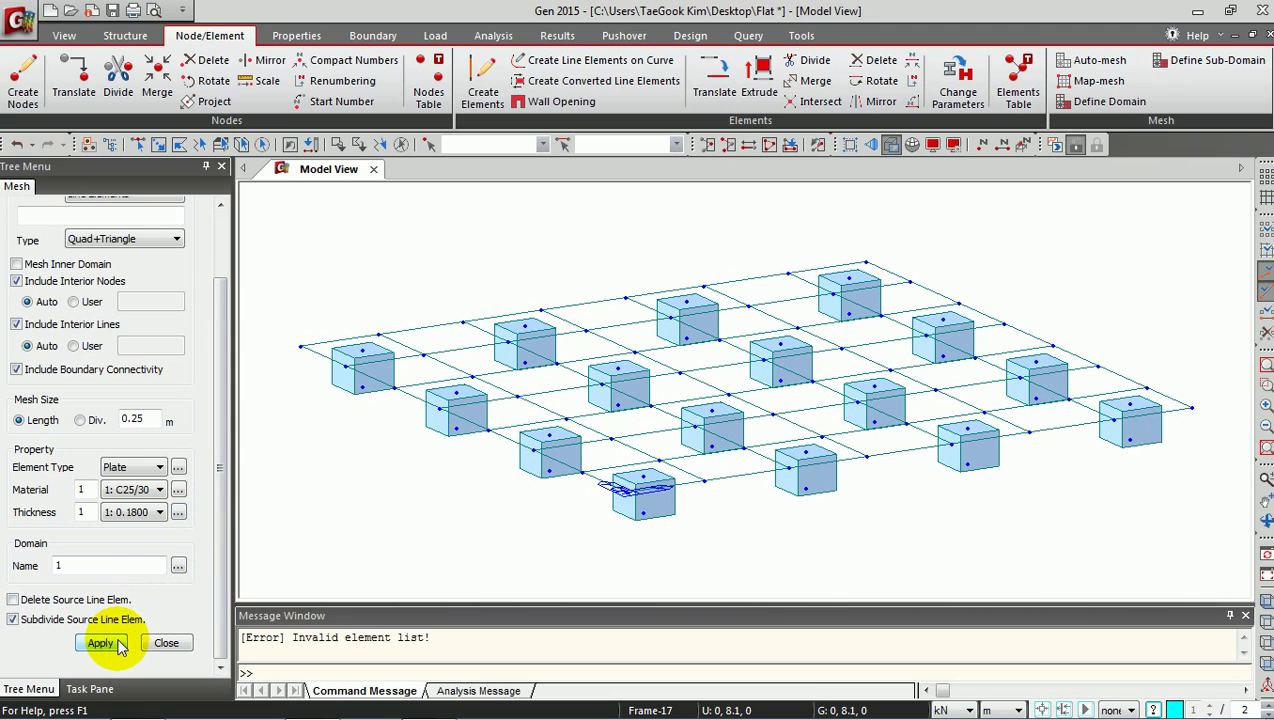
left_click(225, 148)
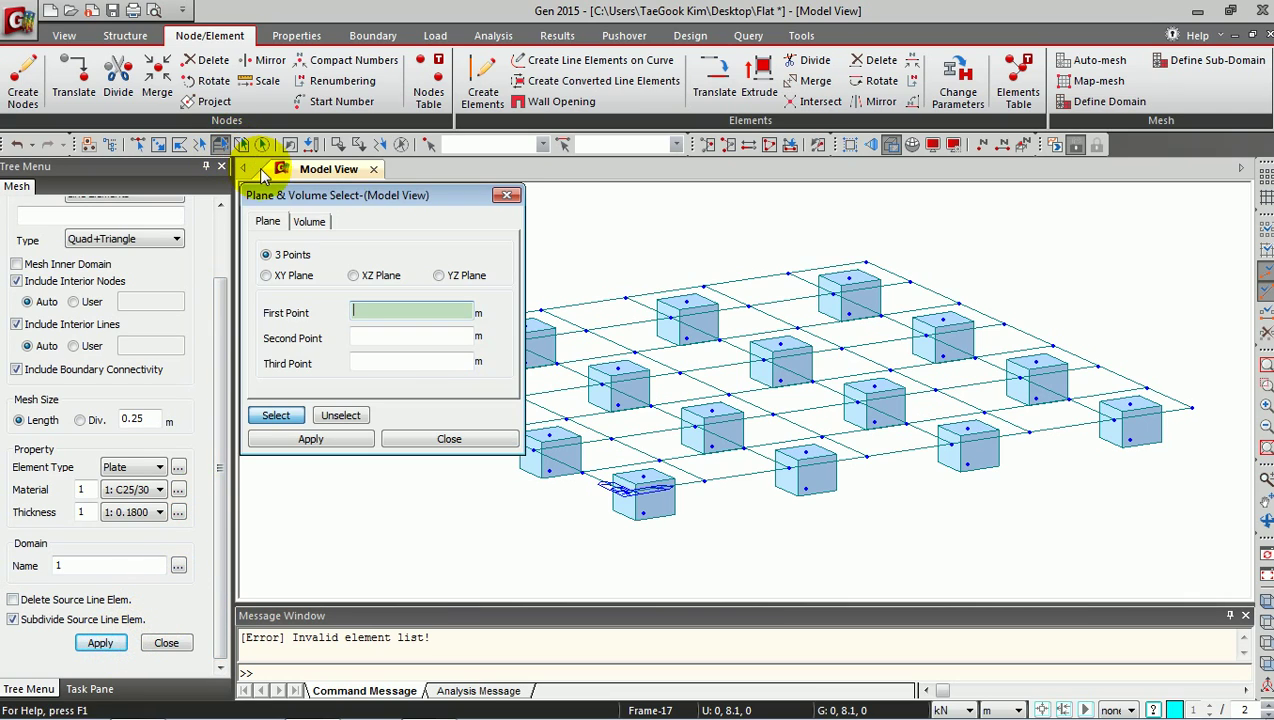
left_click(266, 275)
type("0")
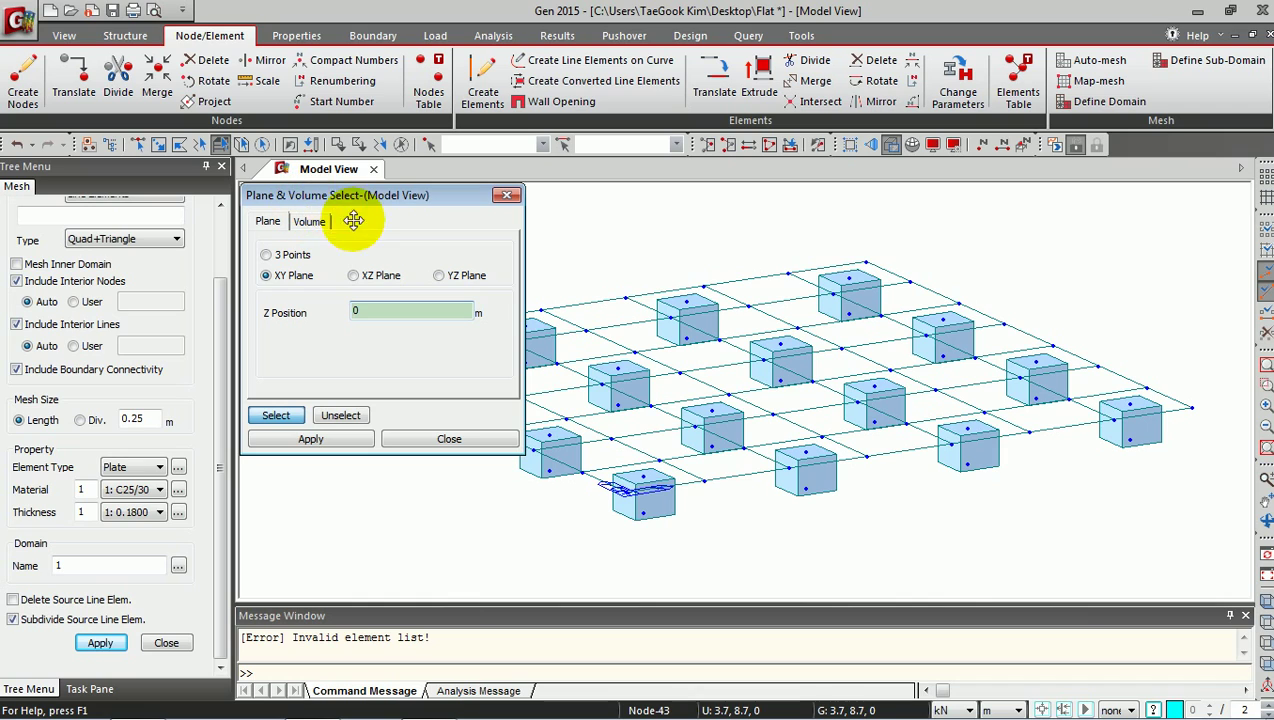
left_click(626, 295)
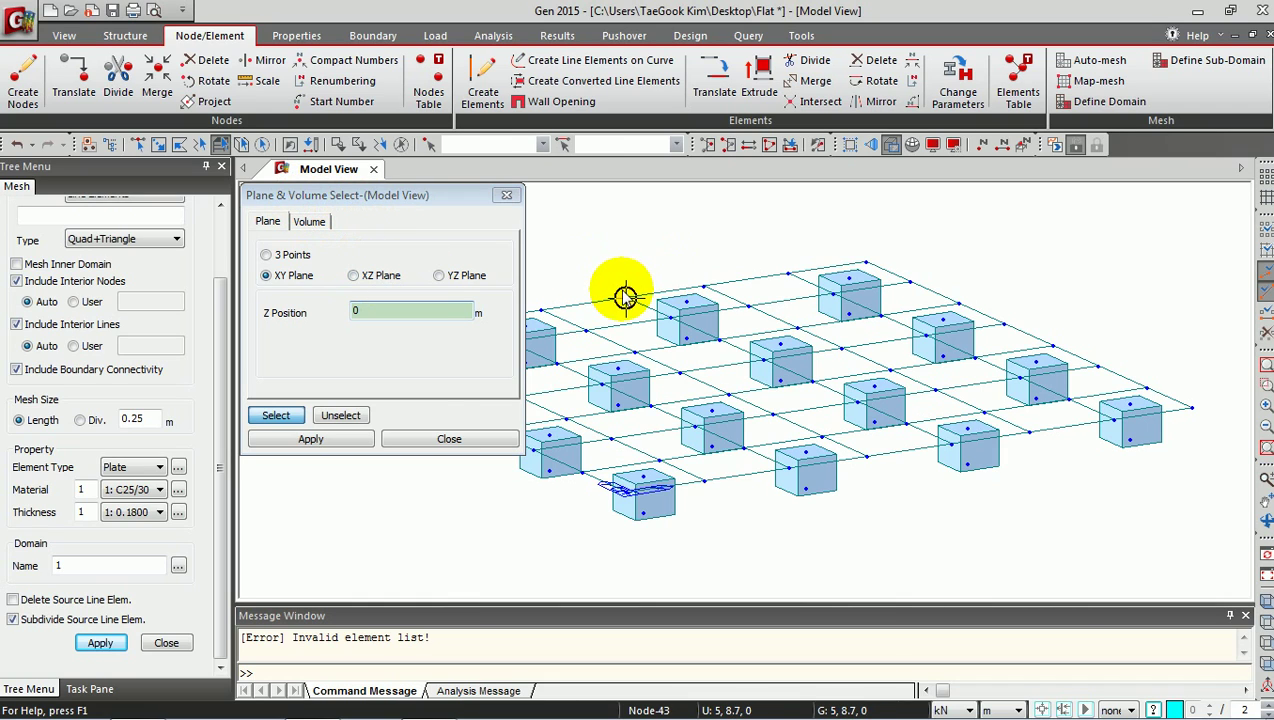
left_click(447, 440)
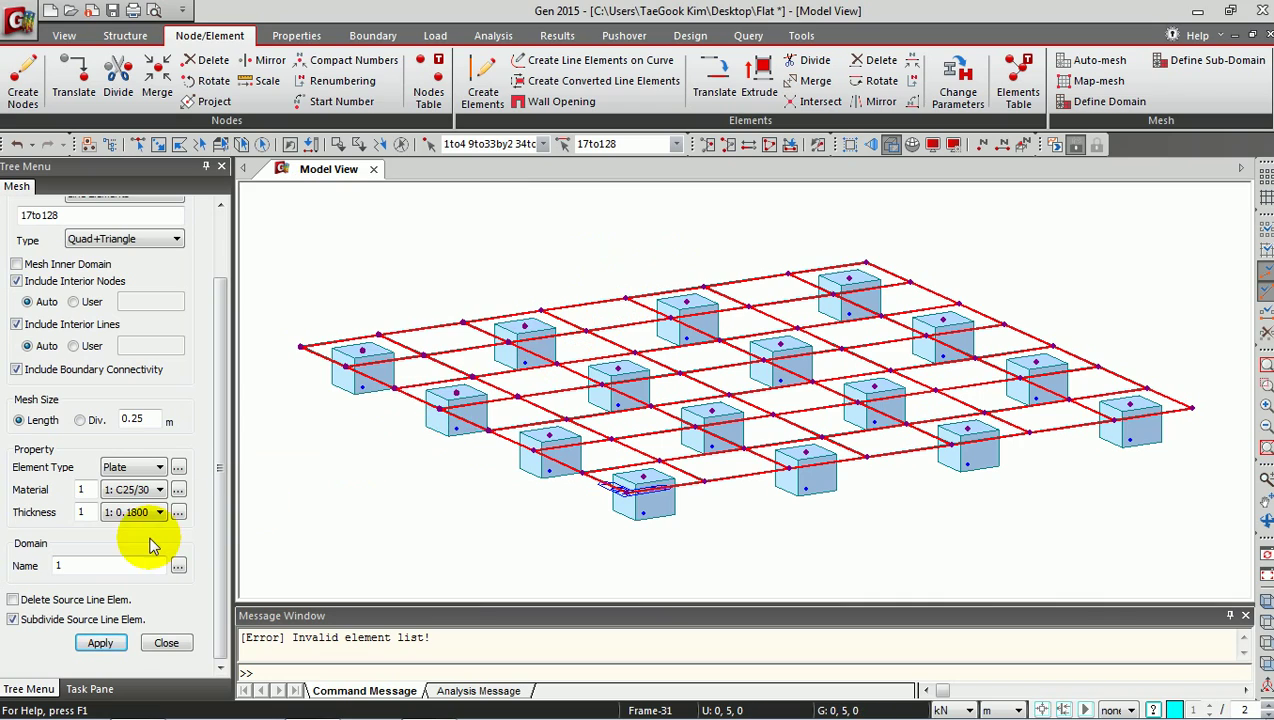
left_click(103, 644)
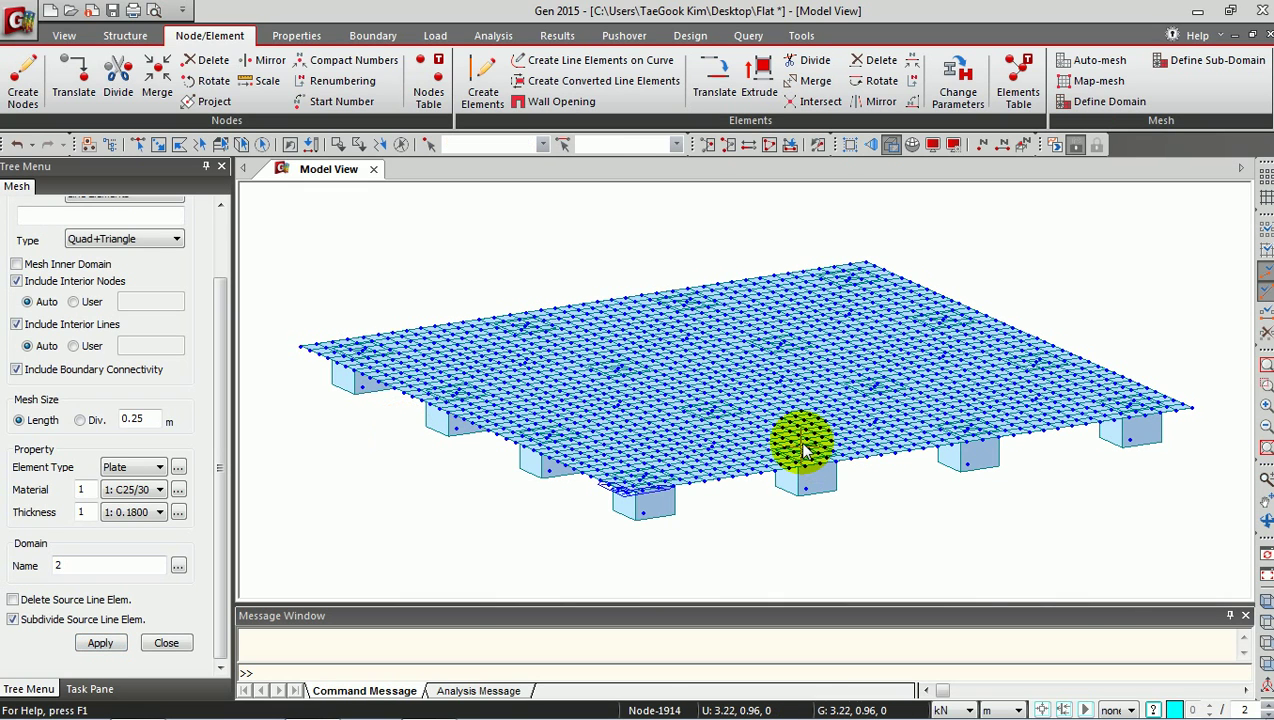
Enable Plane Thickness for Hidden Option (Model) in the draw display options to show the slab's thickness.
middle_click_drag(808, 438, 796, 378)
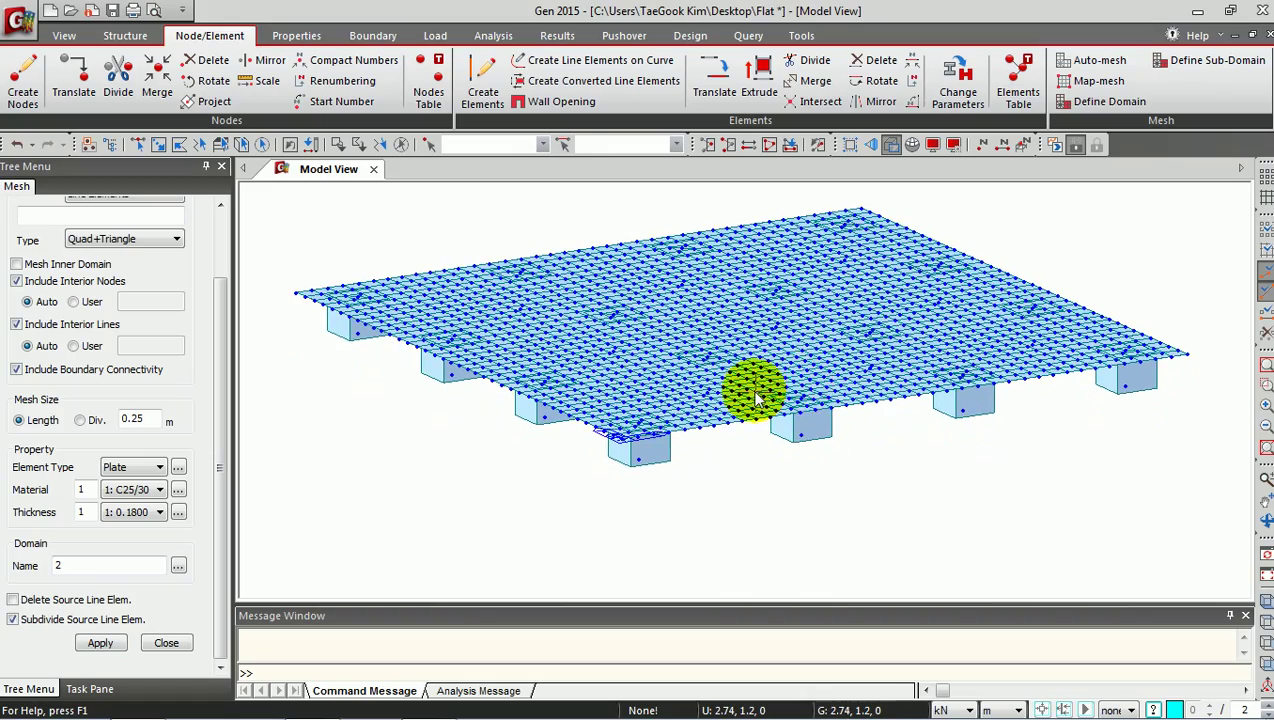
scroll(756, 399, "up", 2)
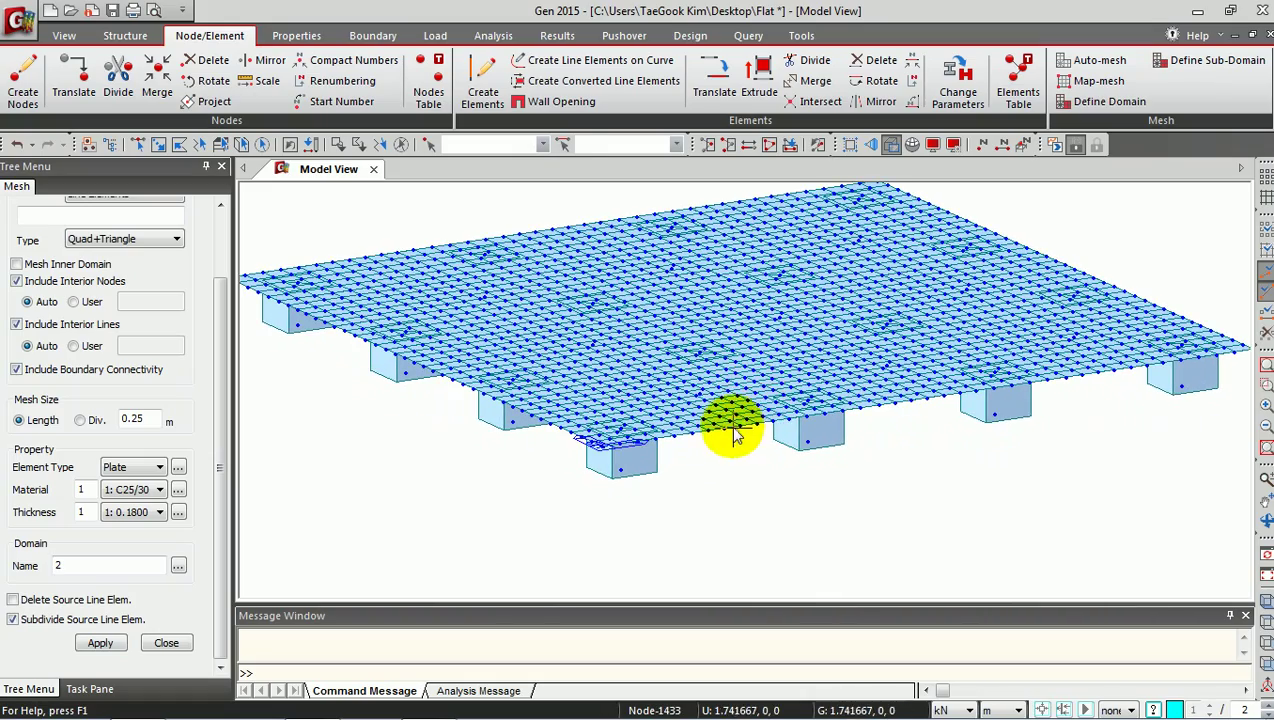
left_click(935, 146)
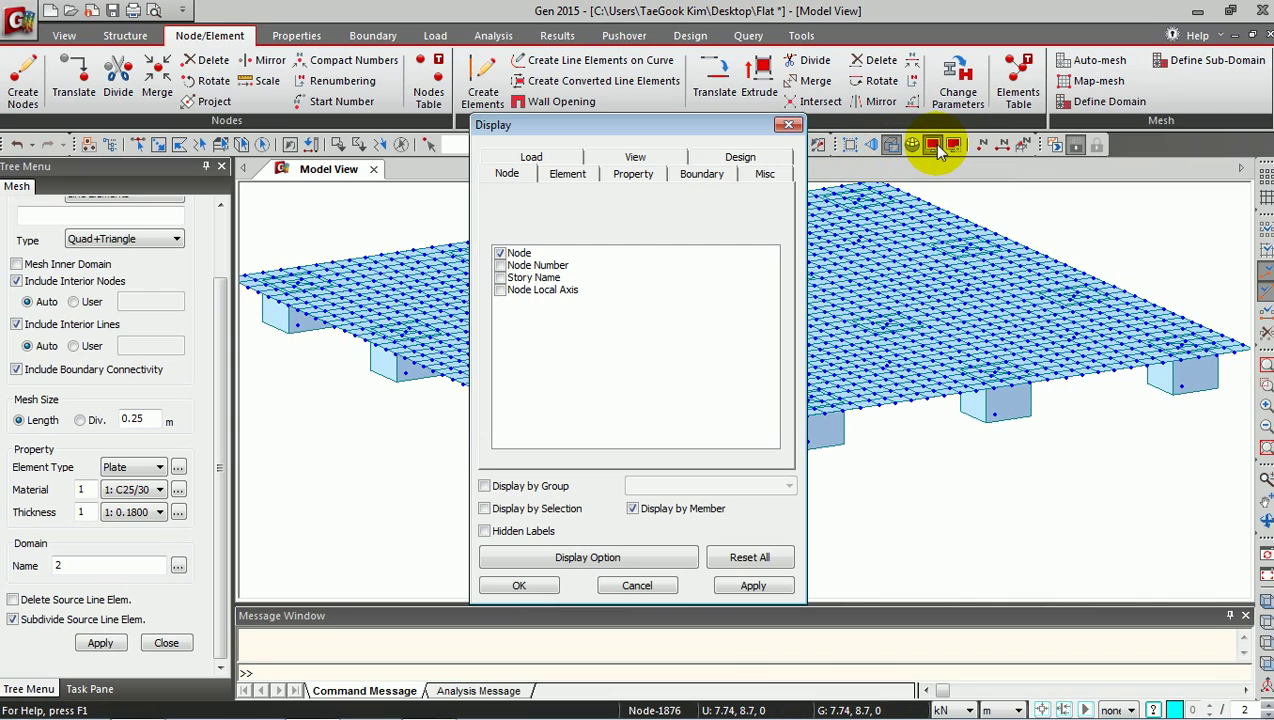
left_click(584, 566)
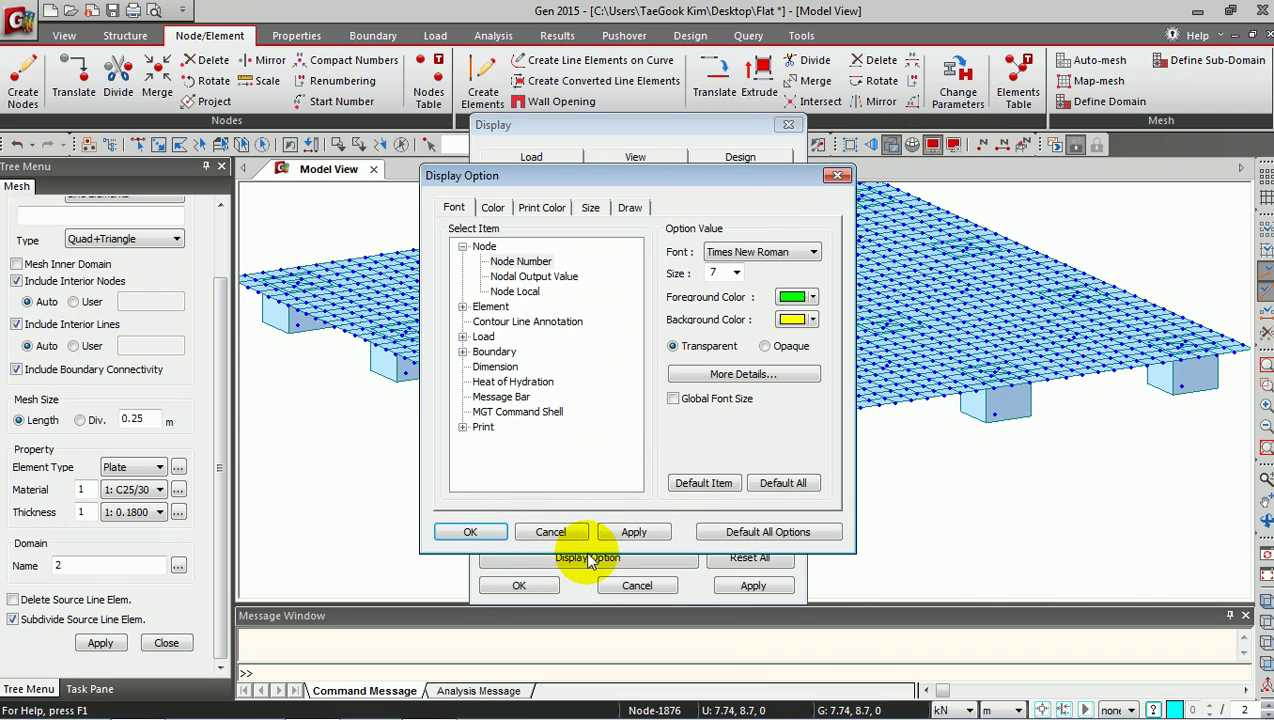
left_click(630, 209)
left_click(560, 260)
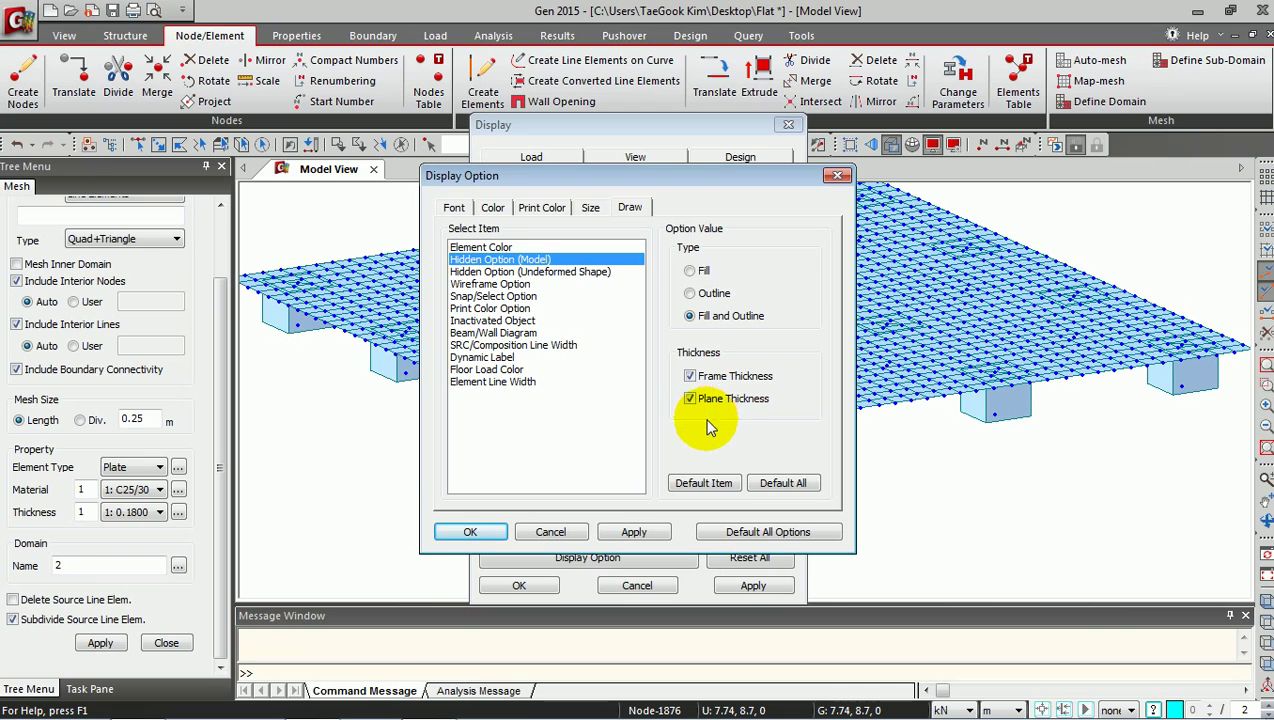
left_click(470, 532)
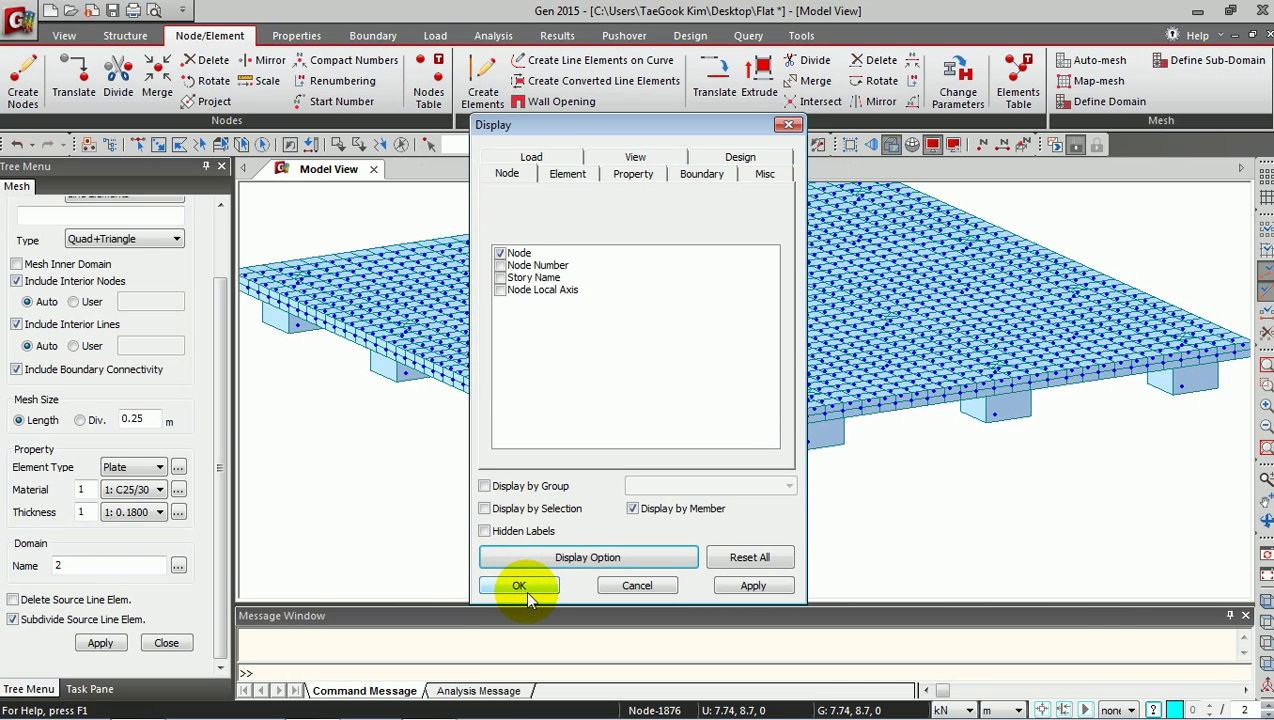
left_click(519, 586)
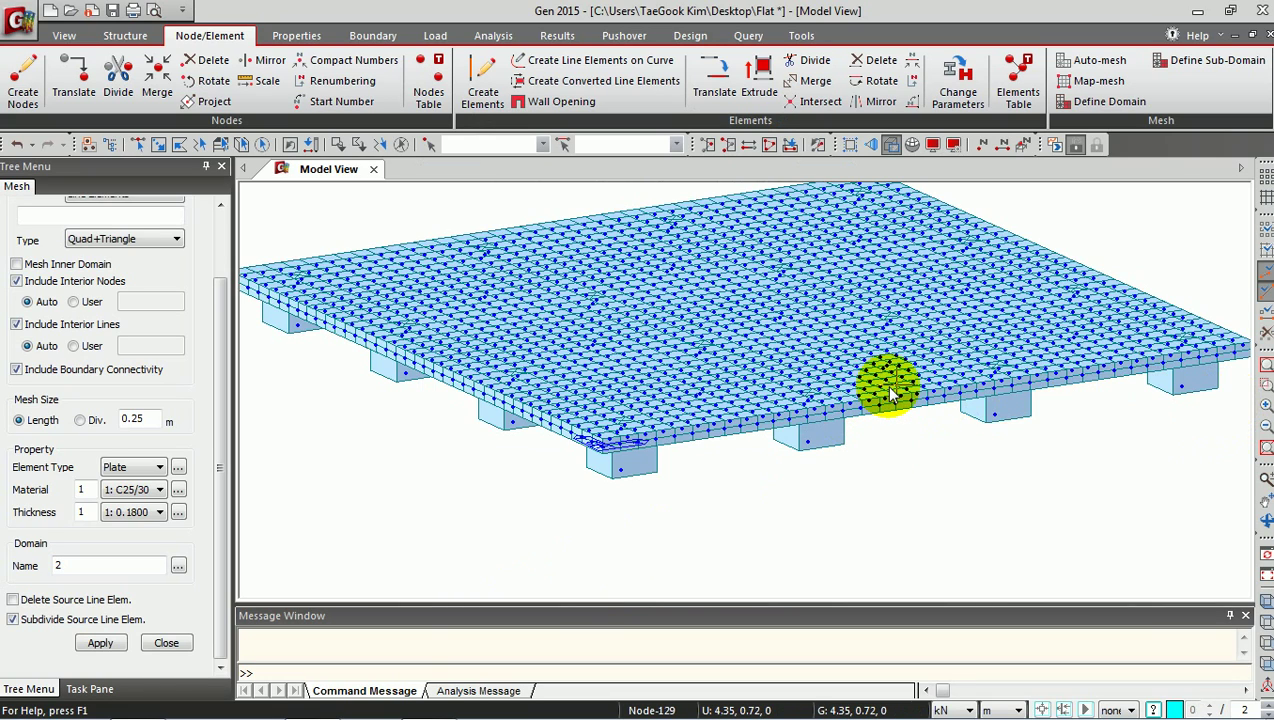
Turn the display of nodes off and back on.
left_click(940, 150)
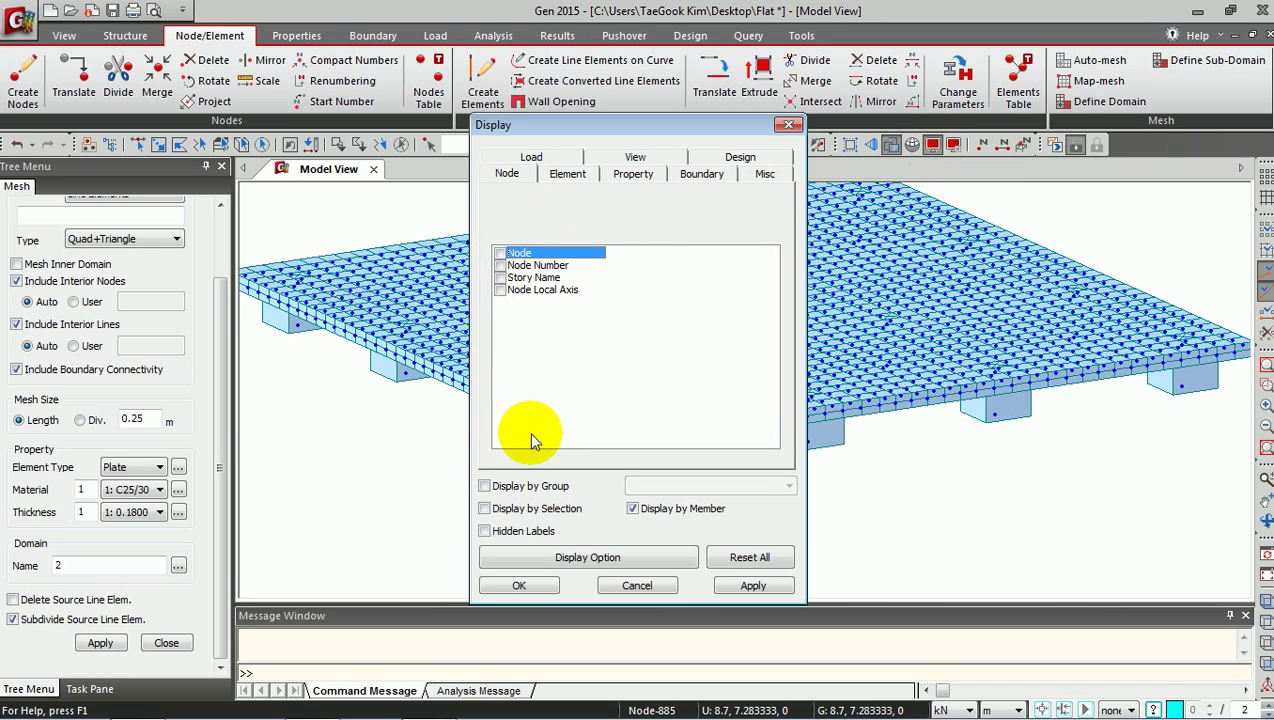
left_click(519, 585)
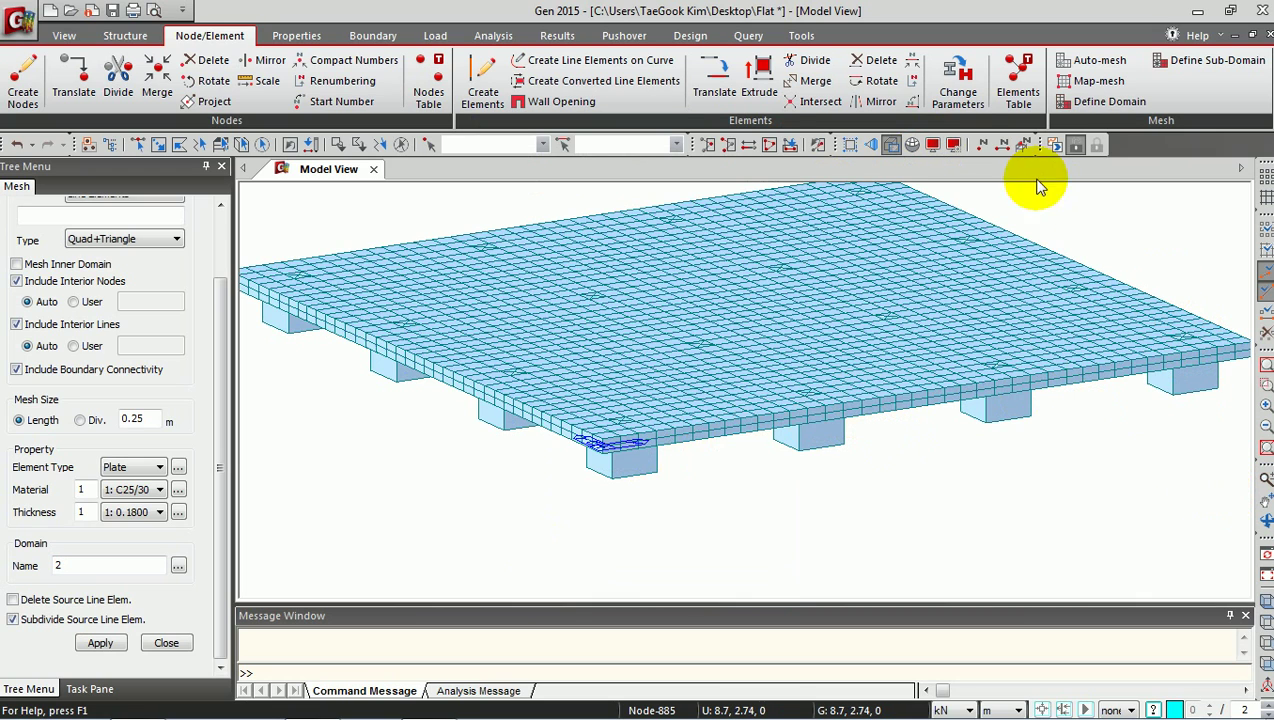
left_click(929, 147)
left_click(501, 255)
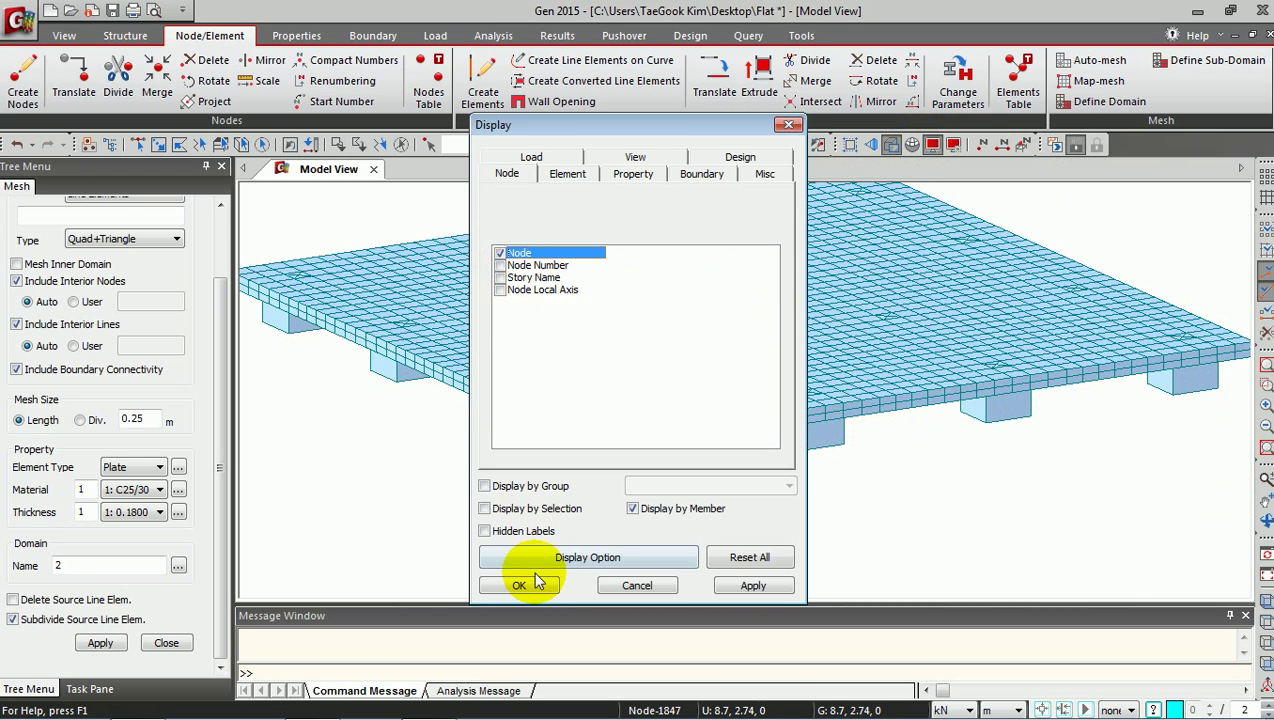
left_click(519, 585)
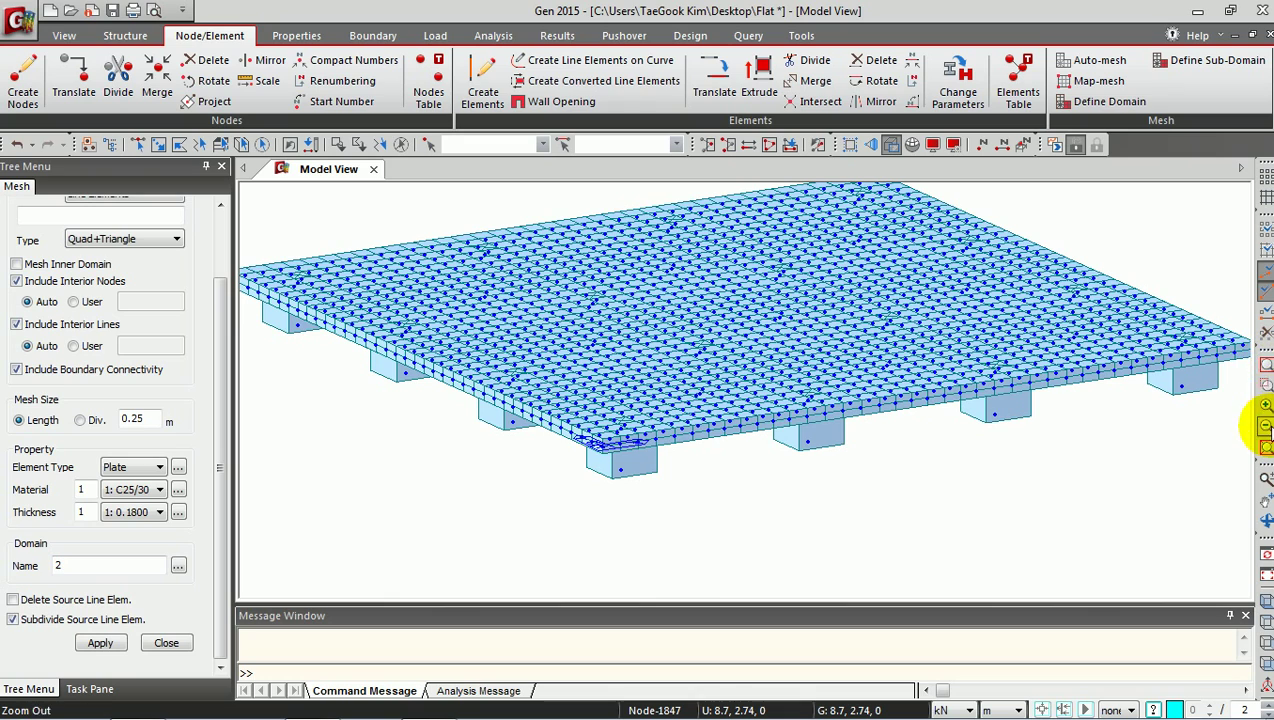
Modify thickness 1 to use a plate offset with a thickness ratio of 0.5 in local z.
left_click(1265, 619)
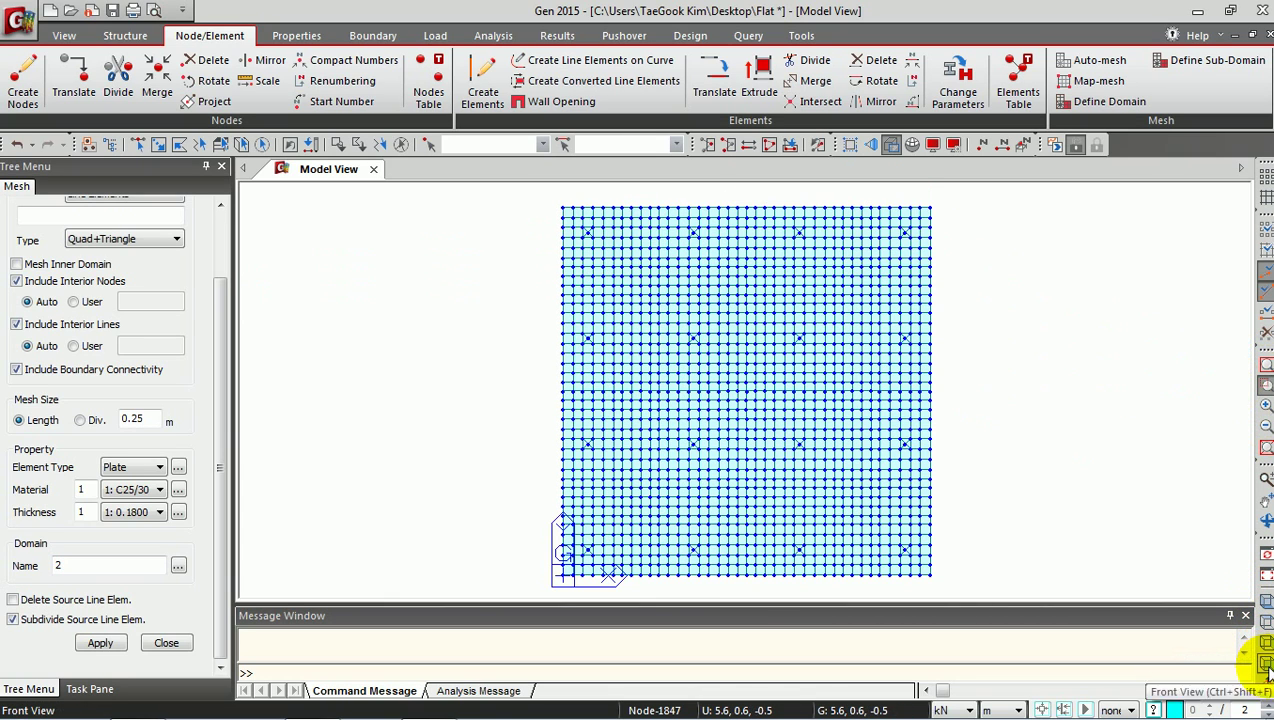
left_click(1265, 666)
mouse_move(628, 344)
left_mouse_down()
mouse_move(717, 435)
mouse_move(873, 445)
left_mouse_up()
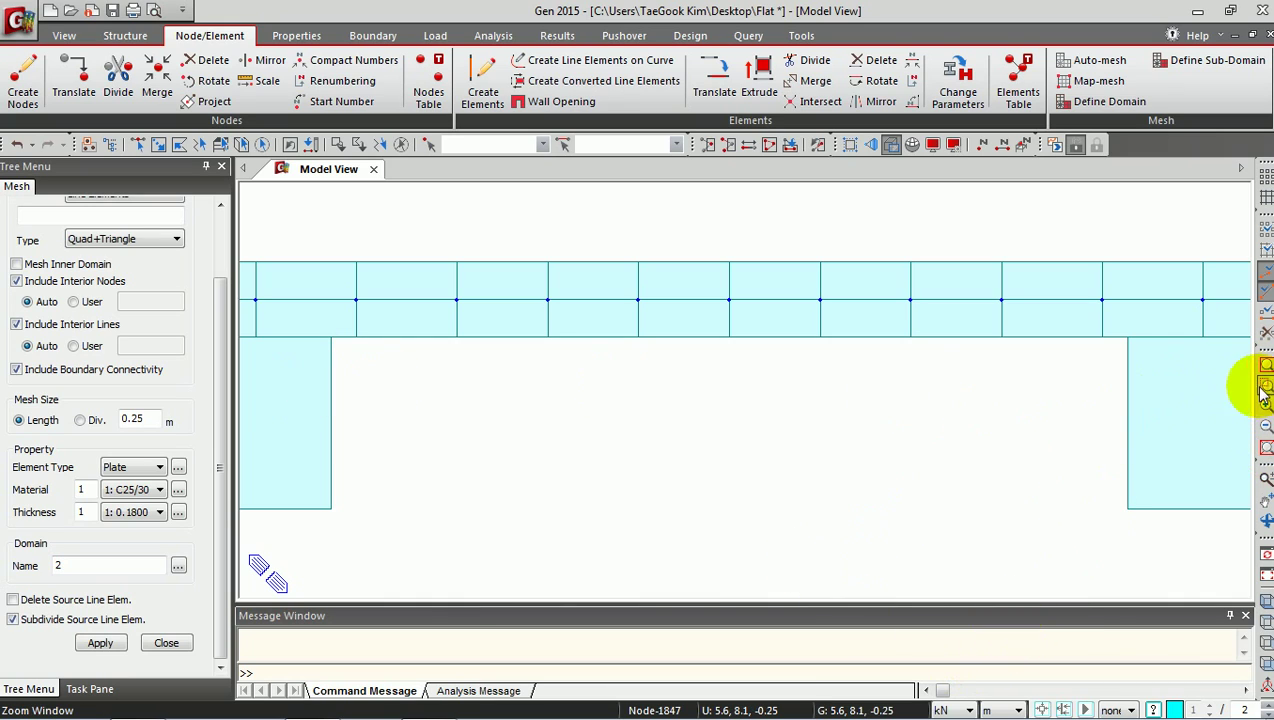
middle_click_drag(674, 364, 901, 362)
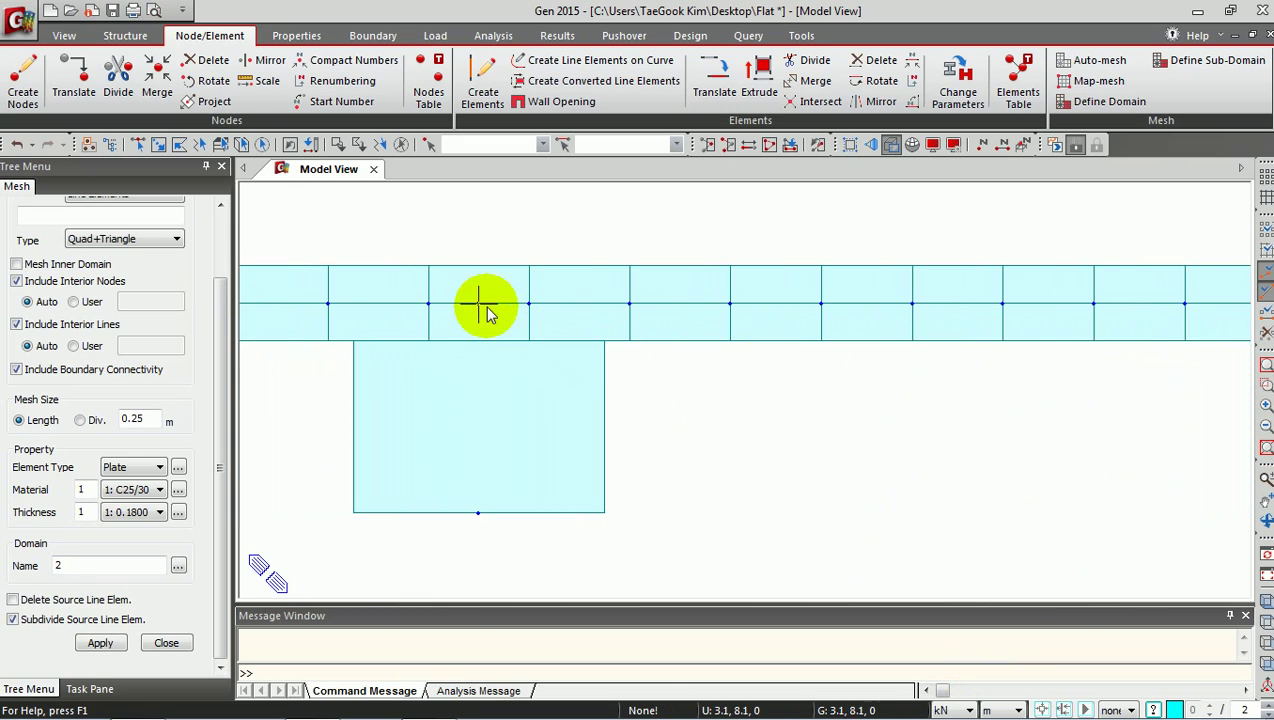
middle_click_drag(734, 336, 679, 340)
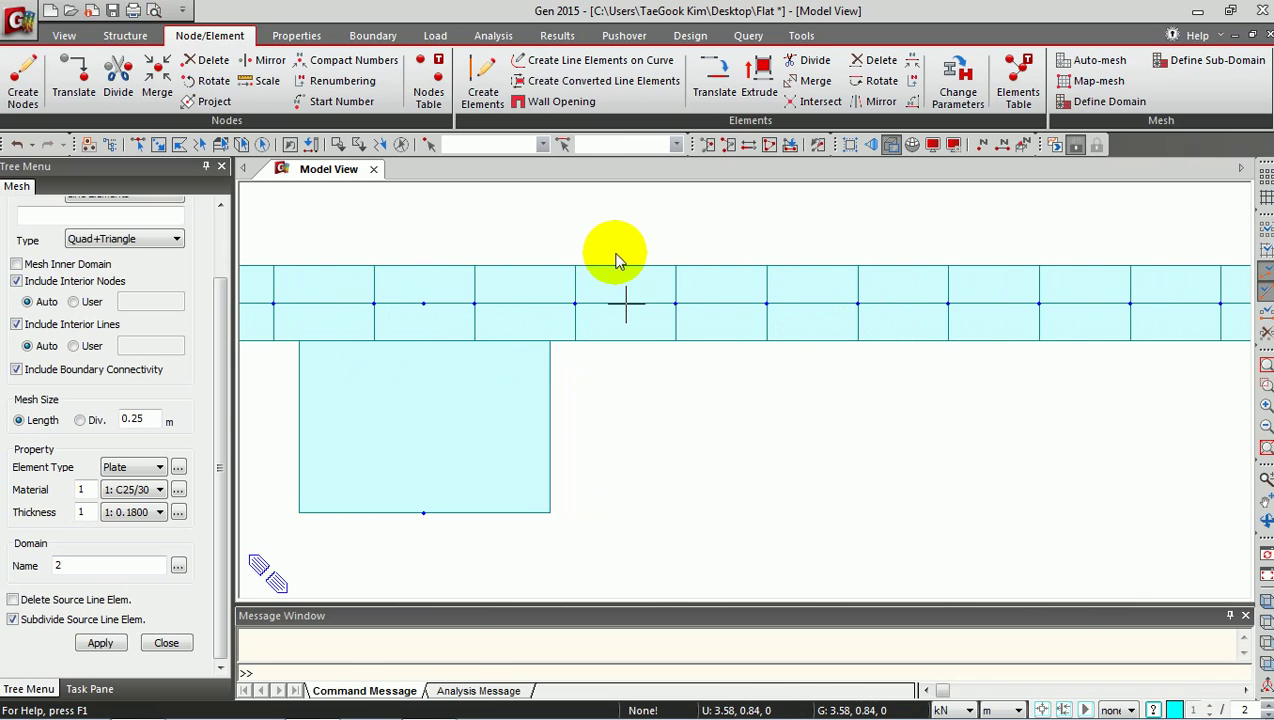
left_click(296, 35)
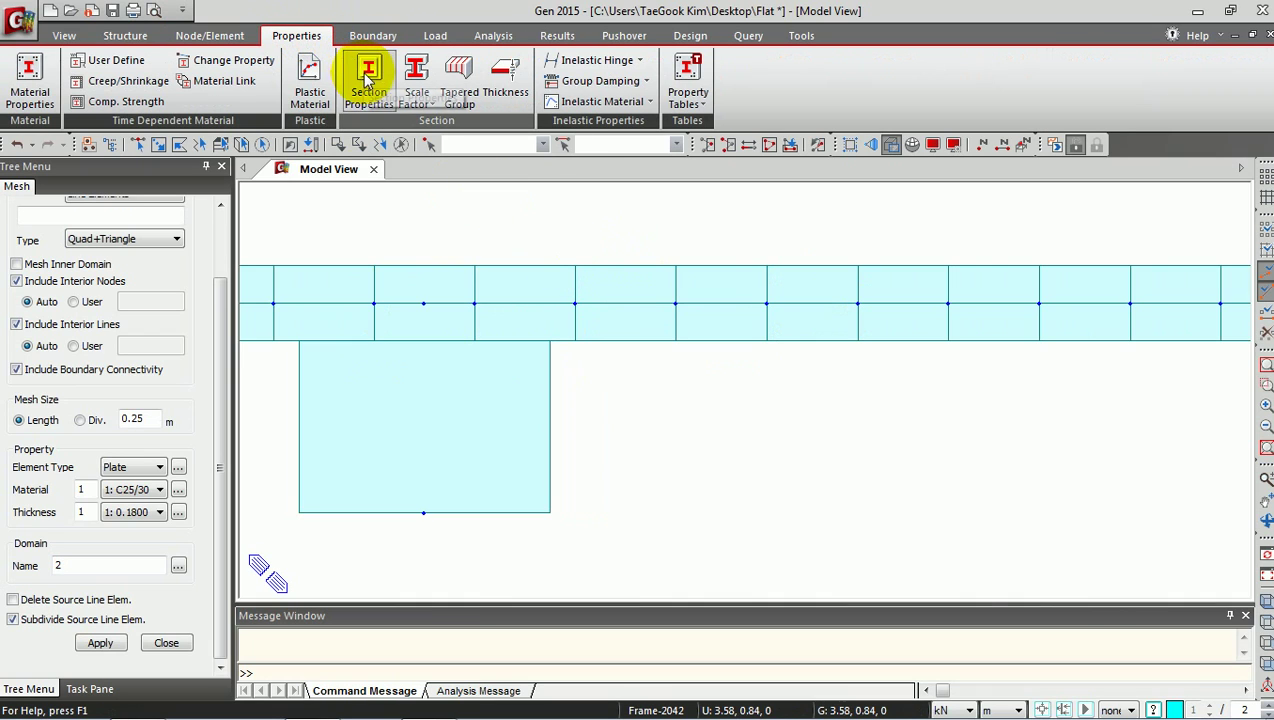
left_click(502, 78)
left_click(270, 96)
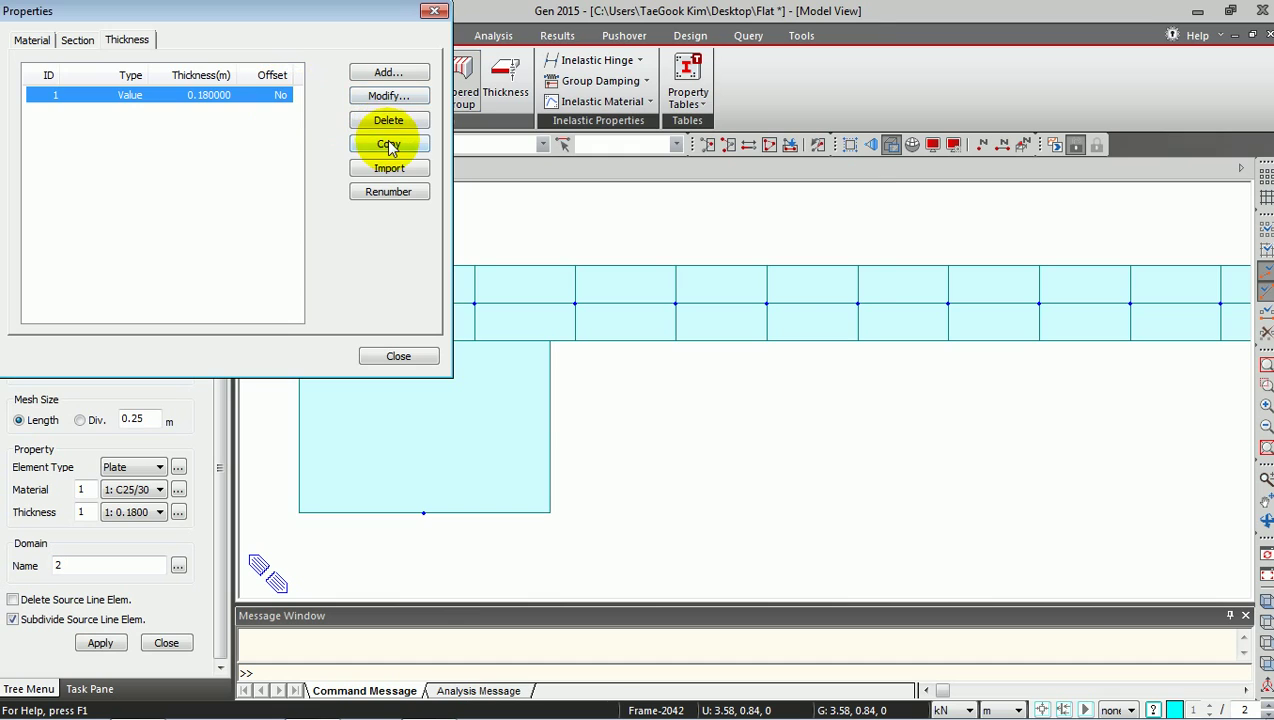
left_click(389, 96)
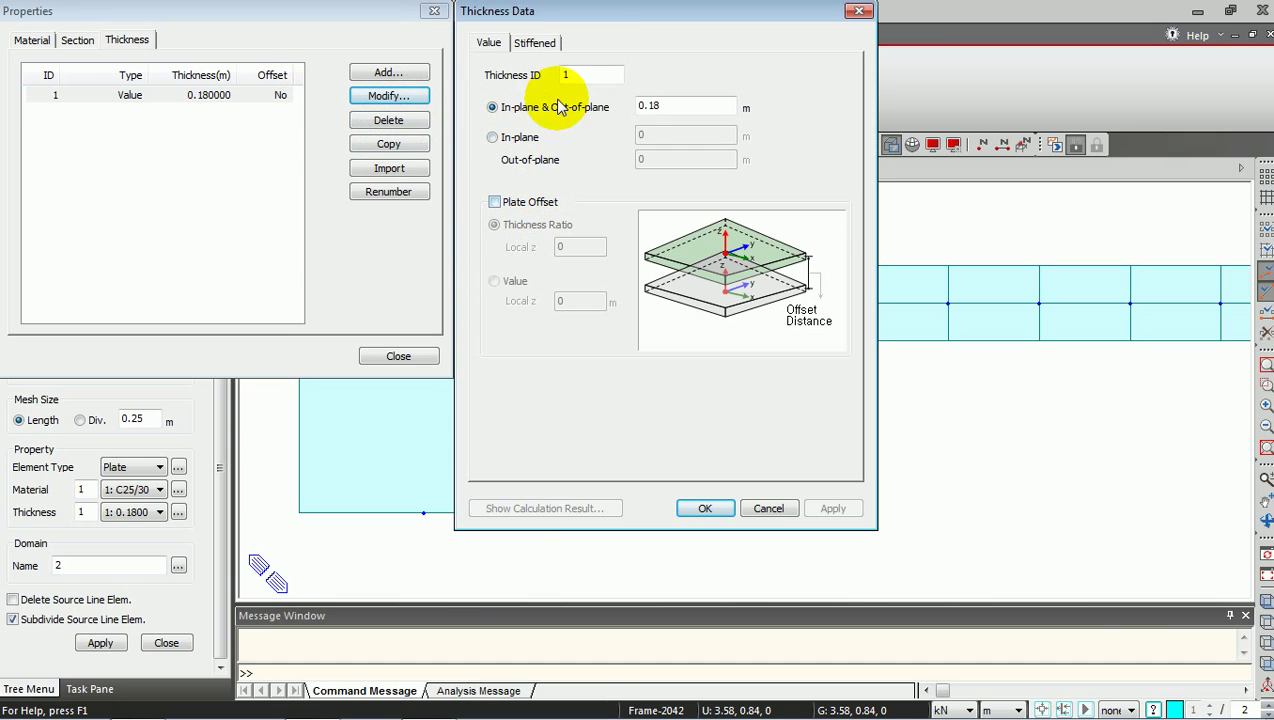
left_click_drag(585, 14, 208, 86)
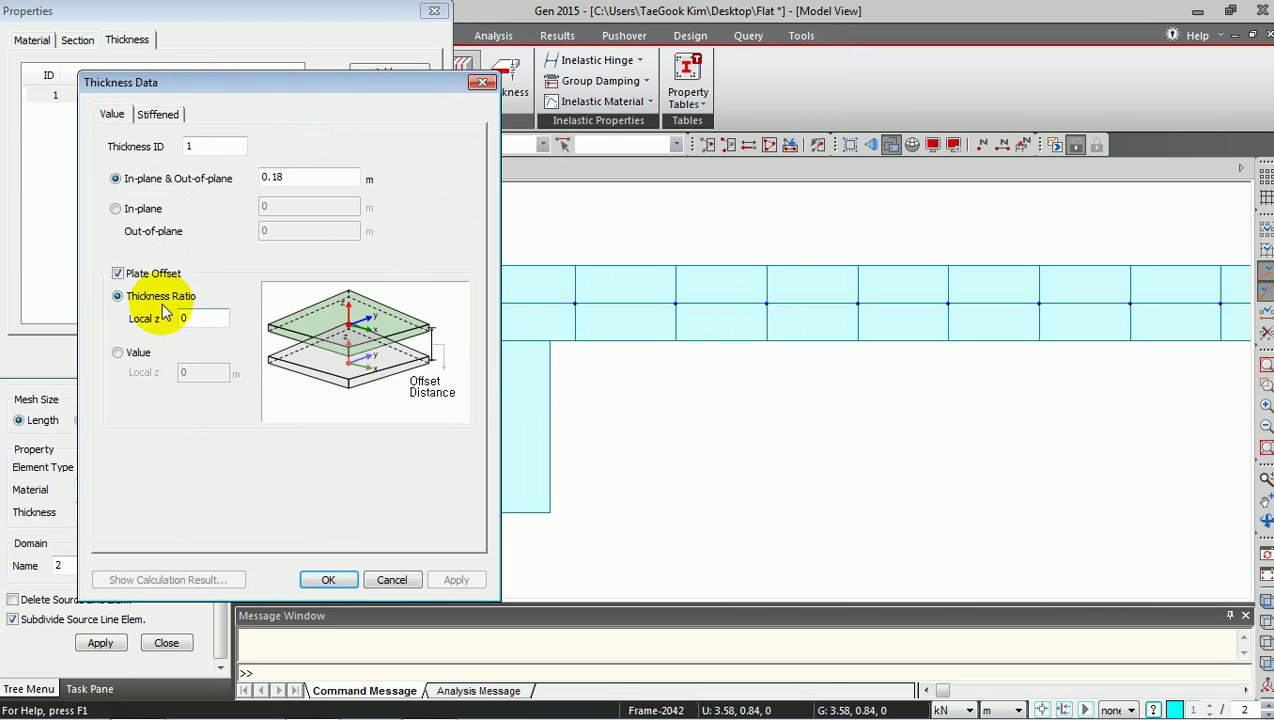
left_click(203, 316)
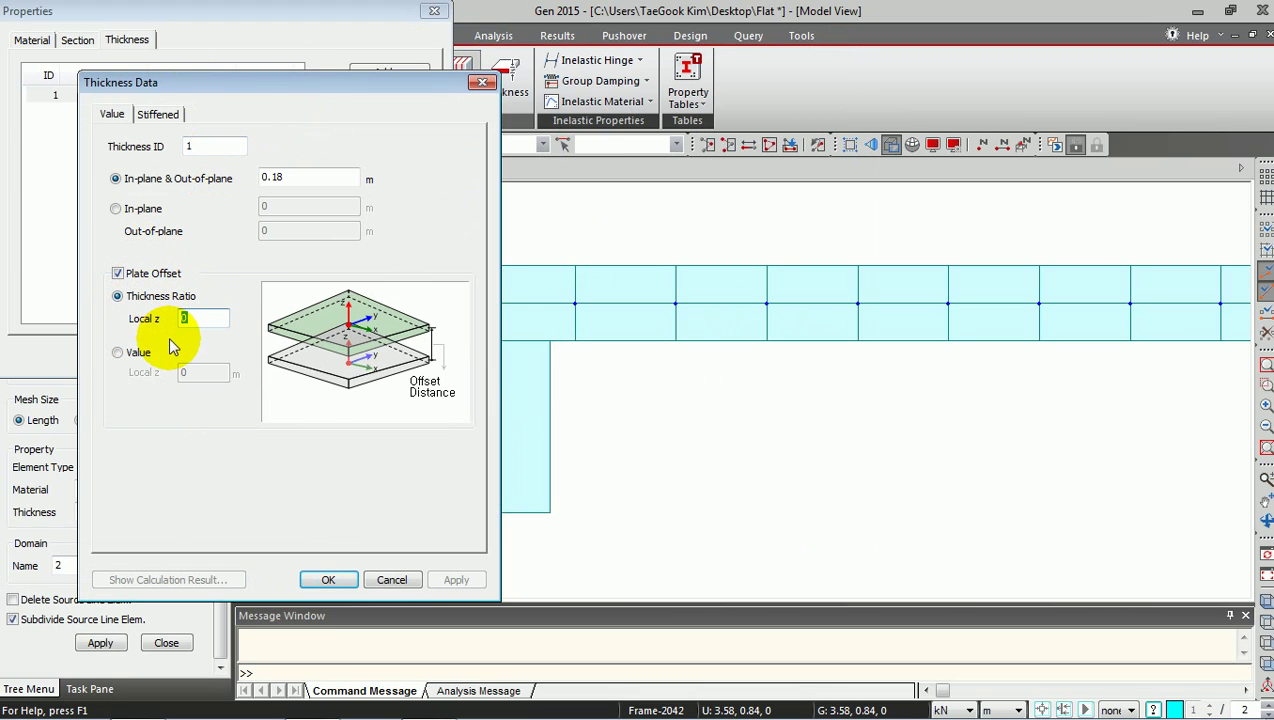
type(".5")
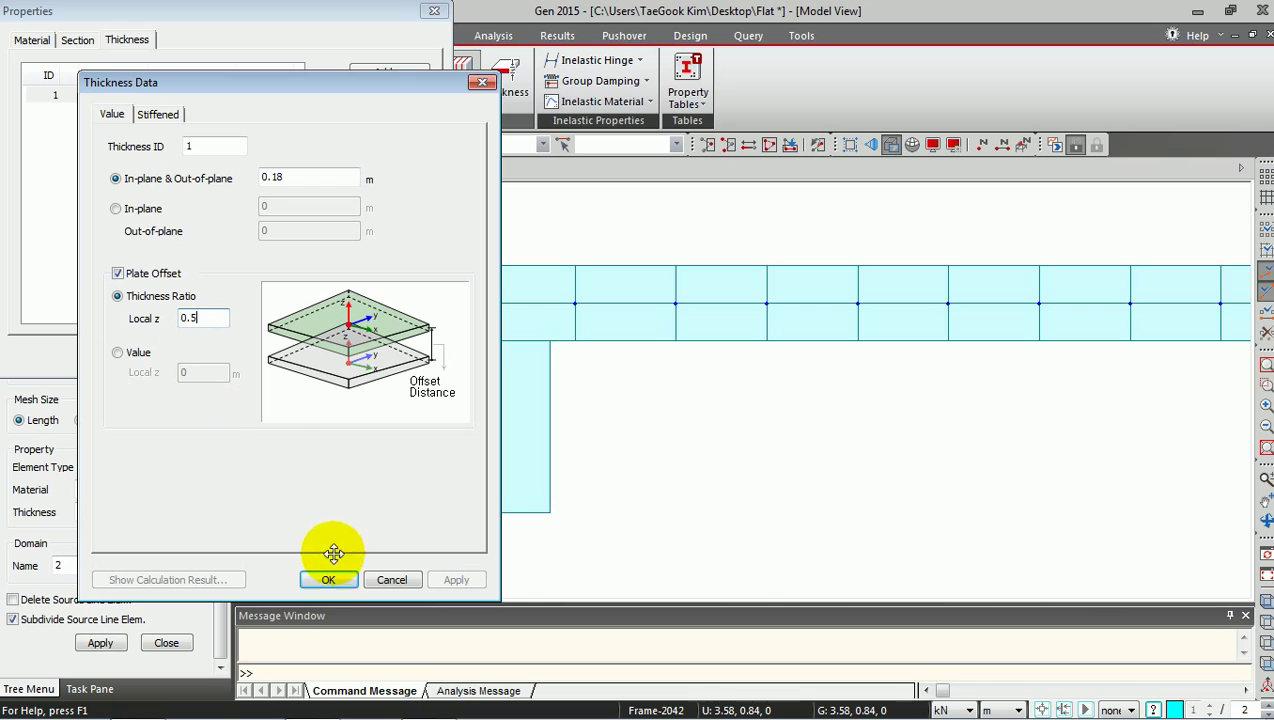
left_click(333, 579)
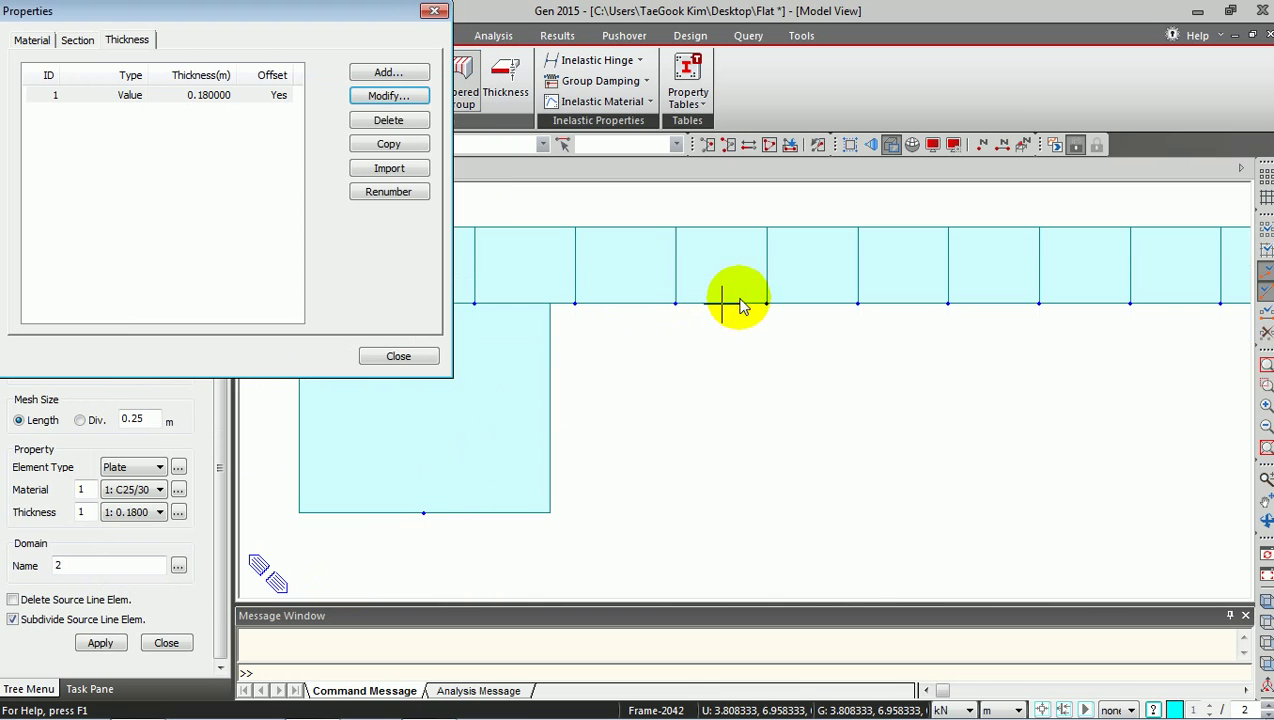
left_click(403, 357)
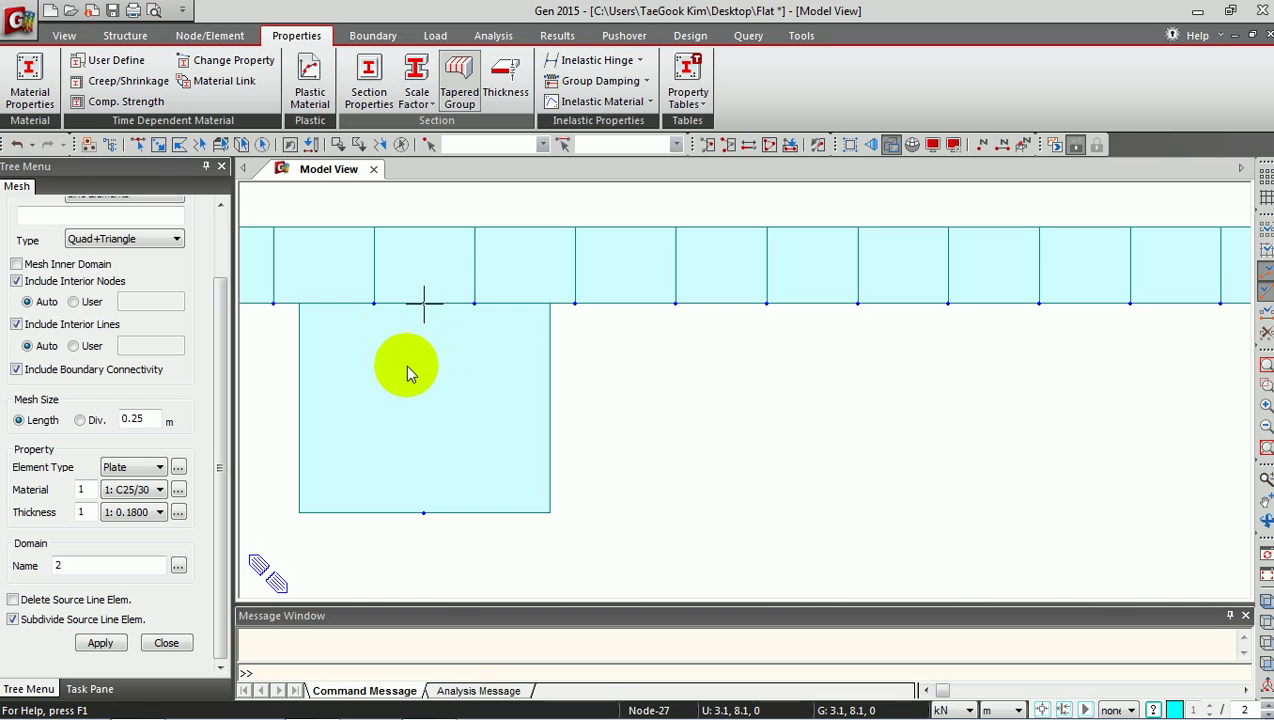
Turn off the display of nodes, close the mesh settings and collapse domain 1 in the works tree.
left_click(1264, 600)
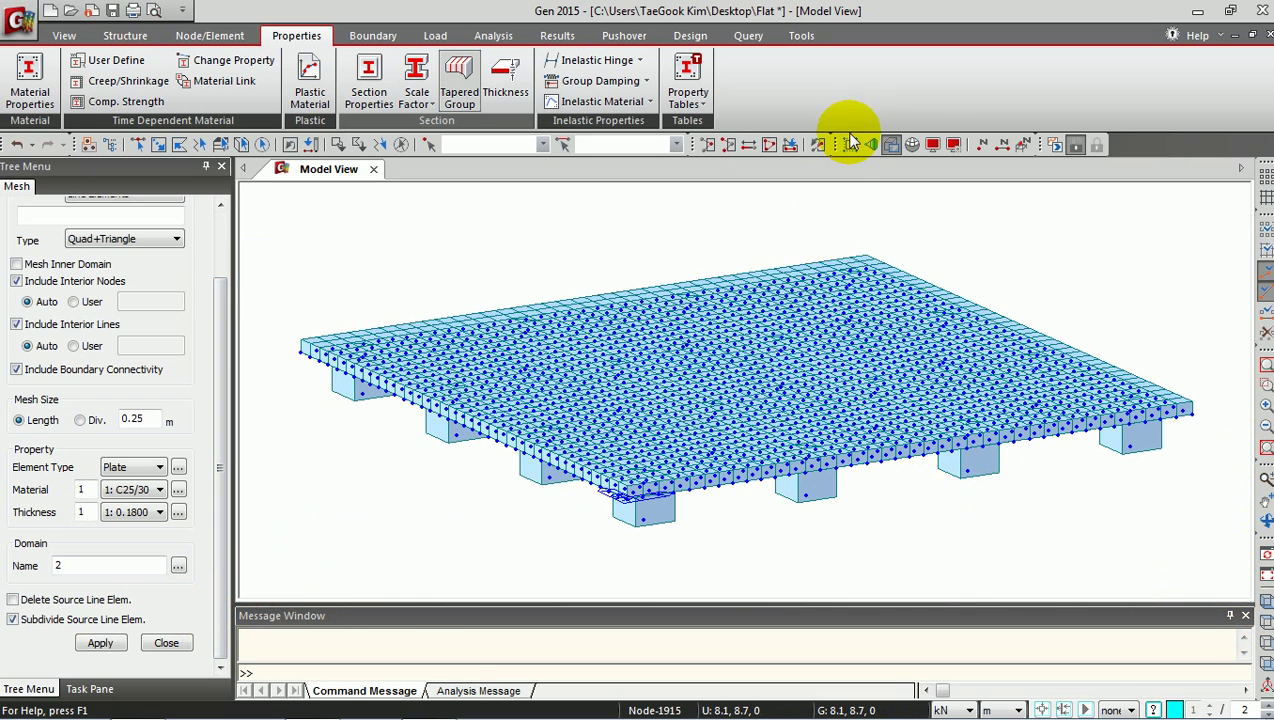
left_click(931, 145)
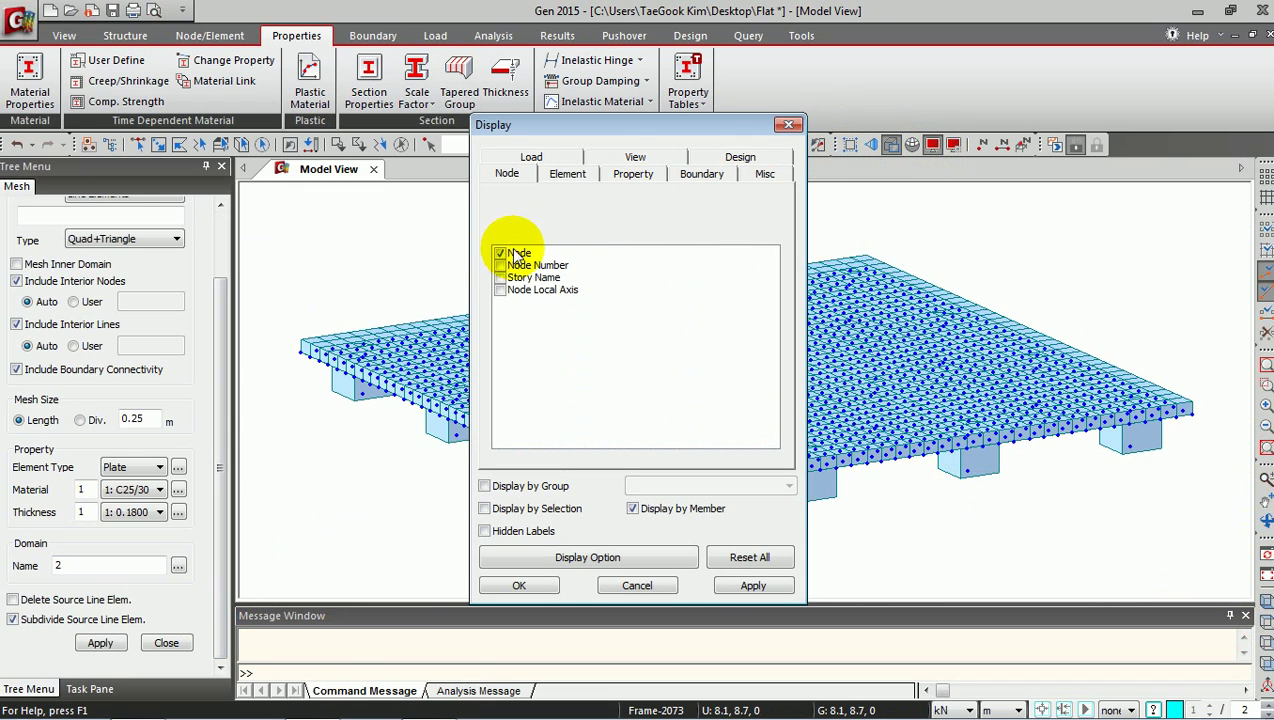
left_click(540, 584)
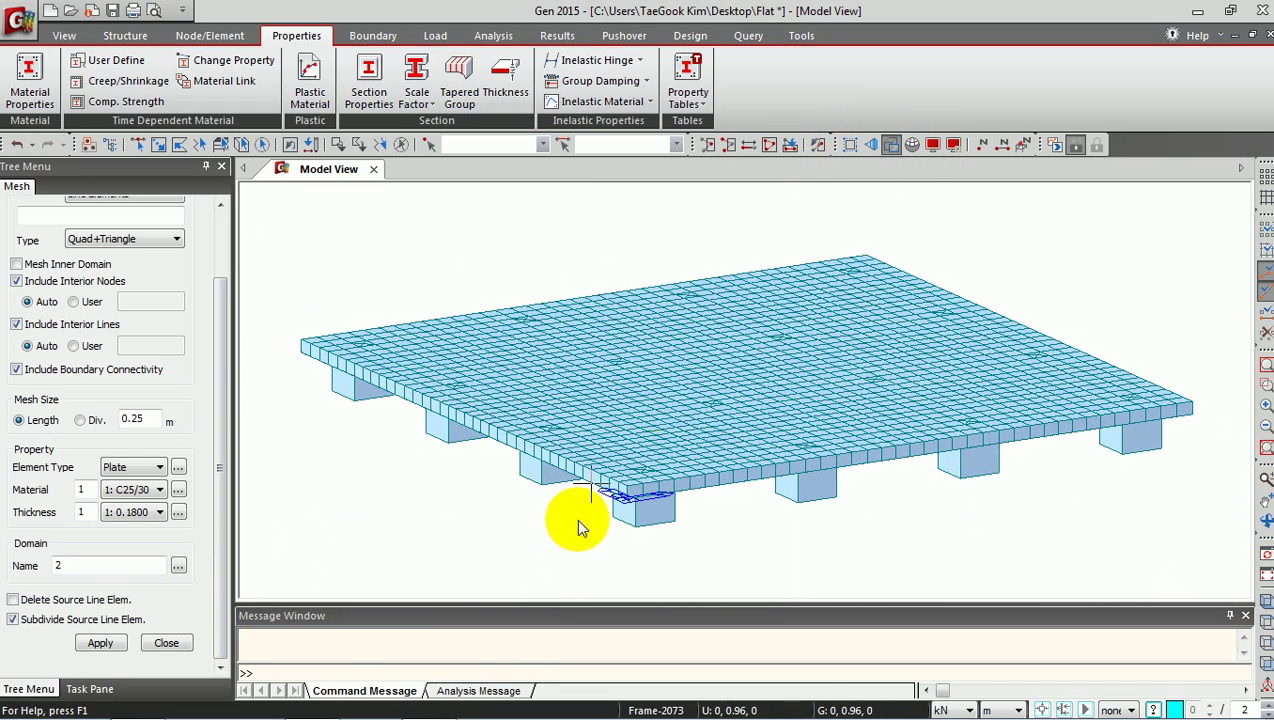
left_click(166, 643)
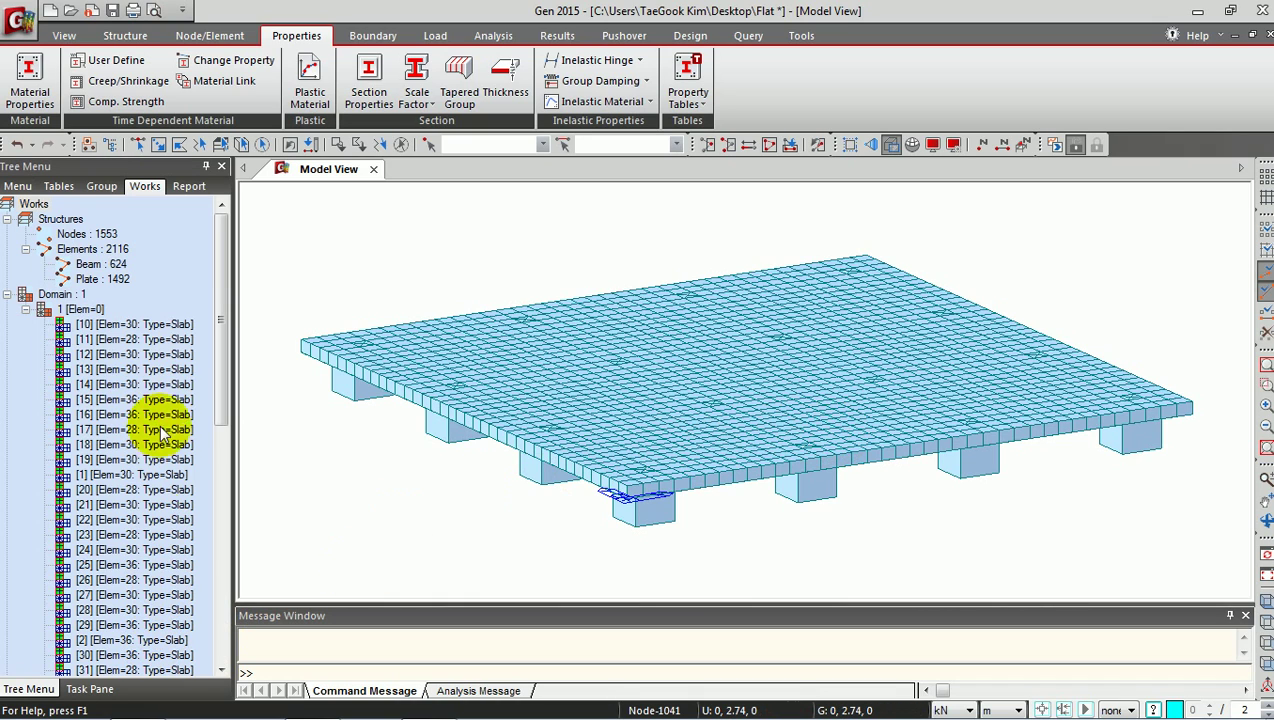
left_click(26, 309)
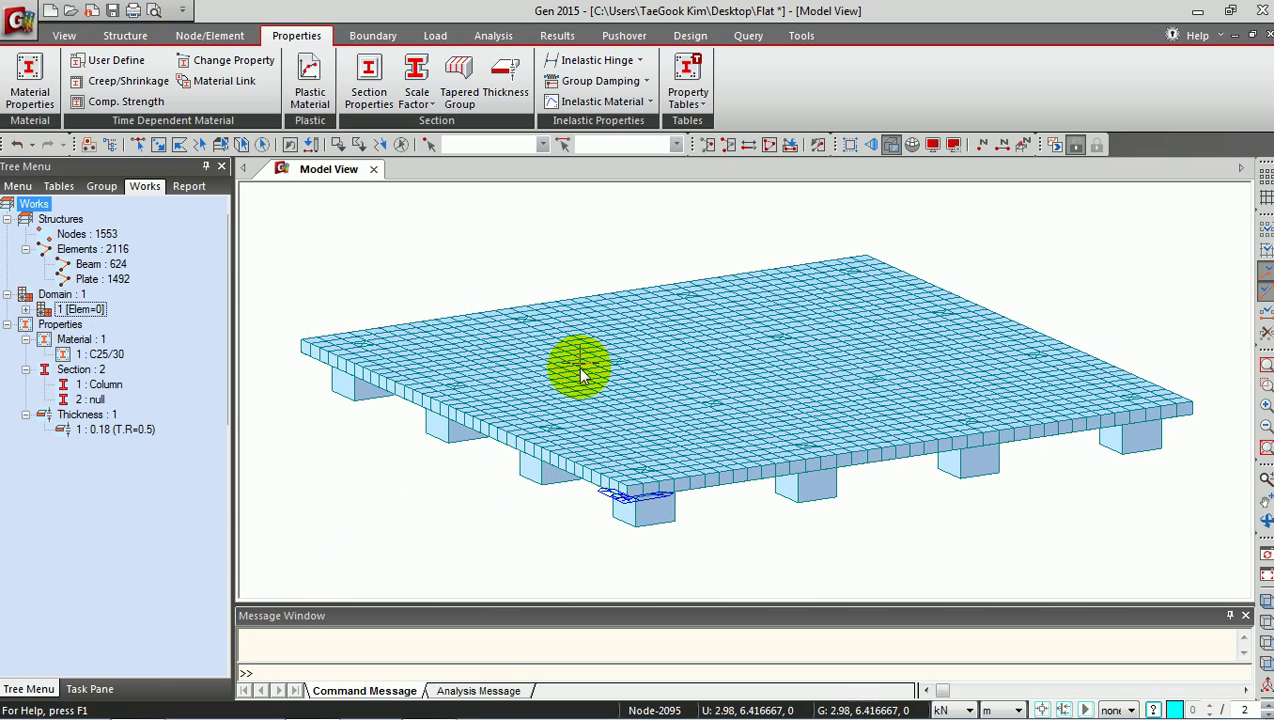
Duplicate the C25/30 concrete material in the material properties.
middle_click_drag(657, 438, 631, 347)
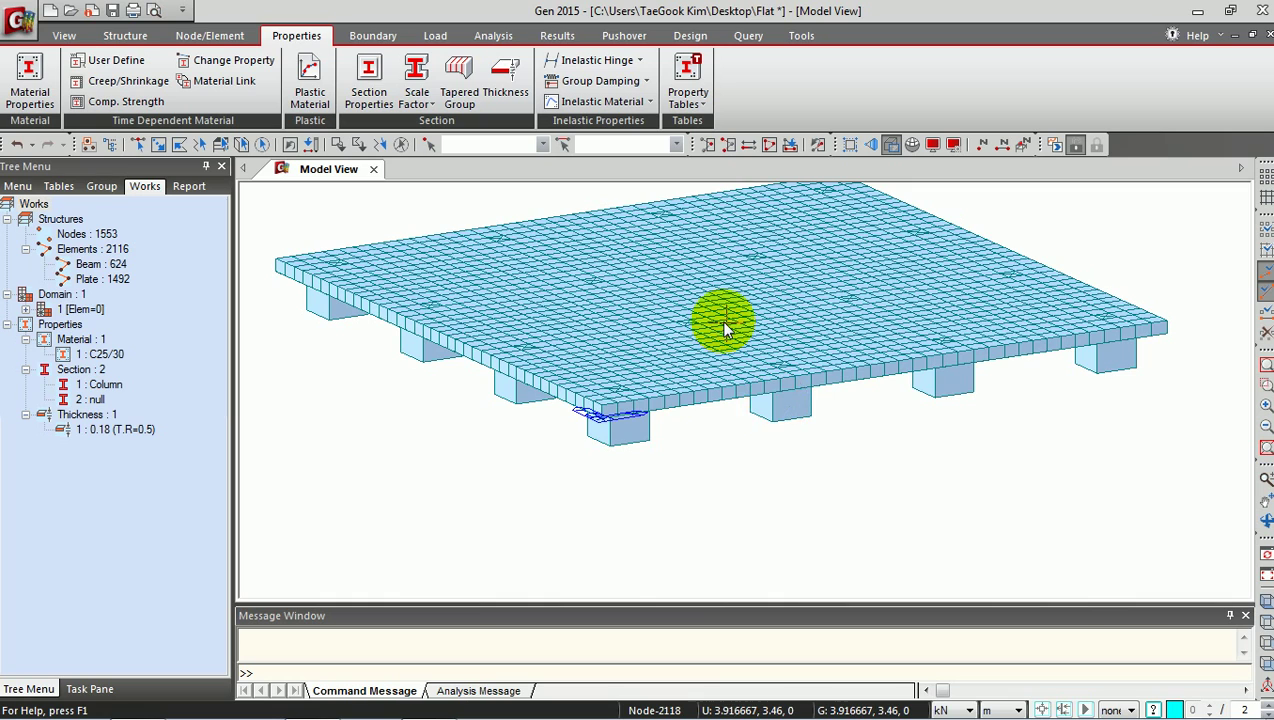
middle_click_drag(725, 318, 716, 400)
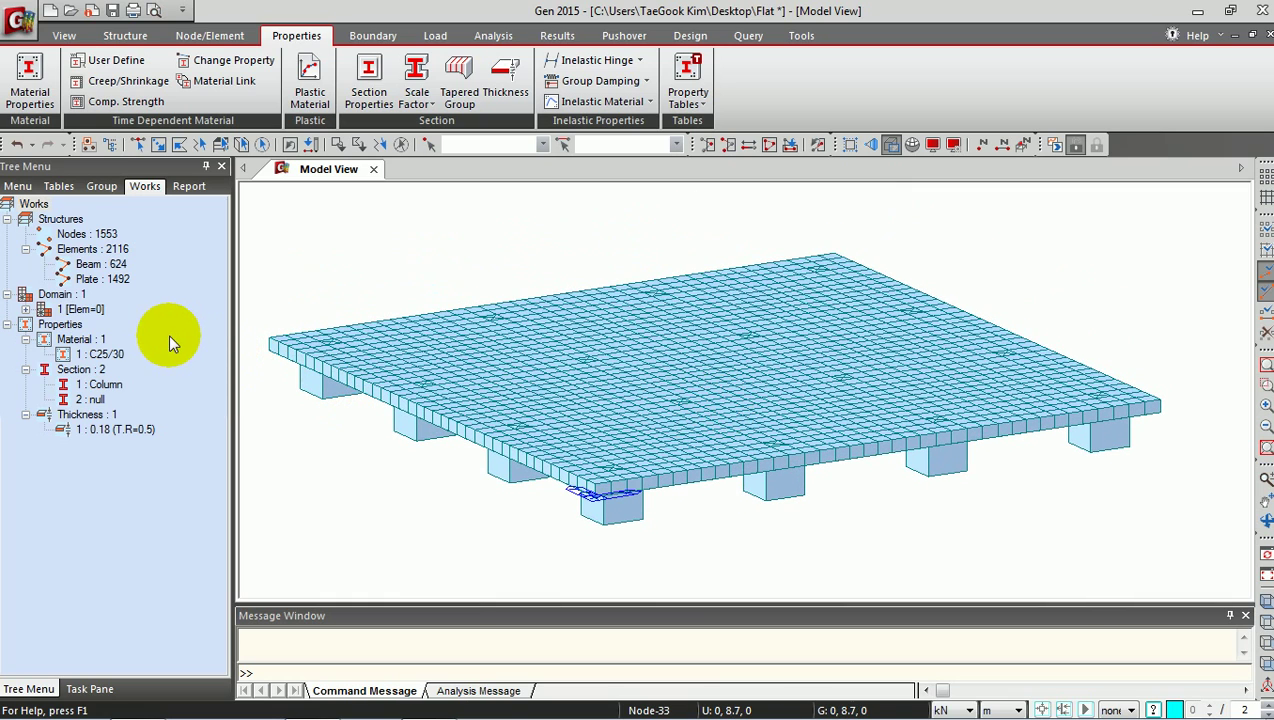
middle_click_drag(685, 414, 756, 388)
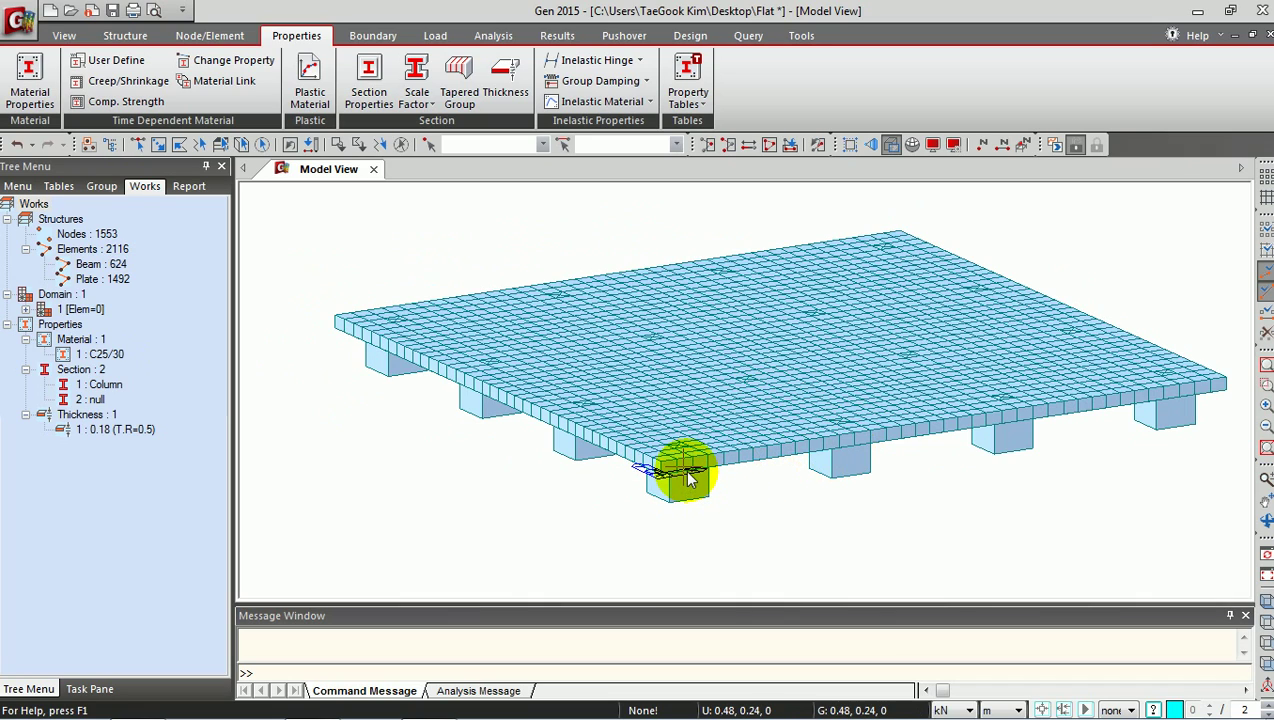
left_click(41, 96)
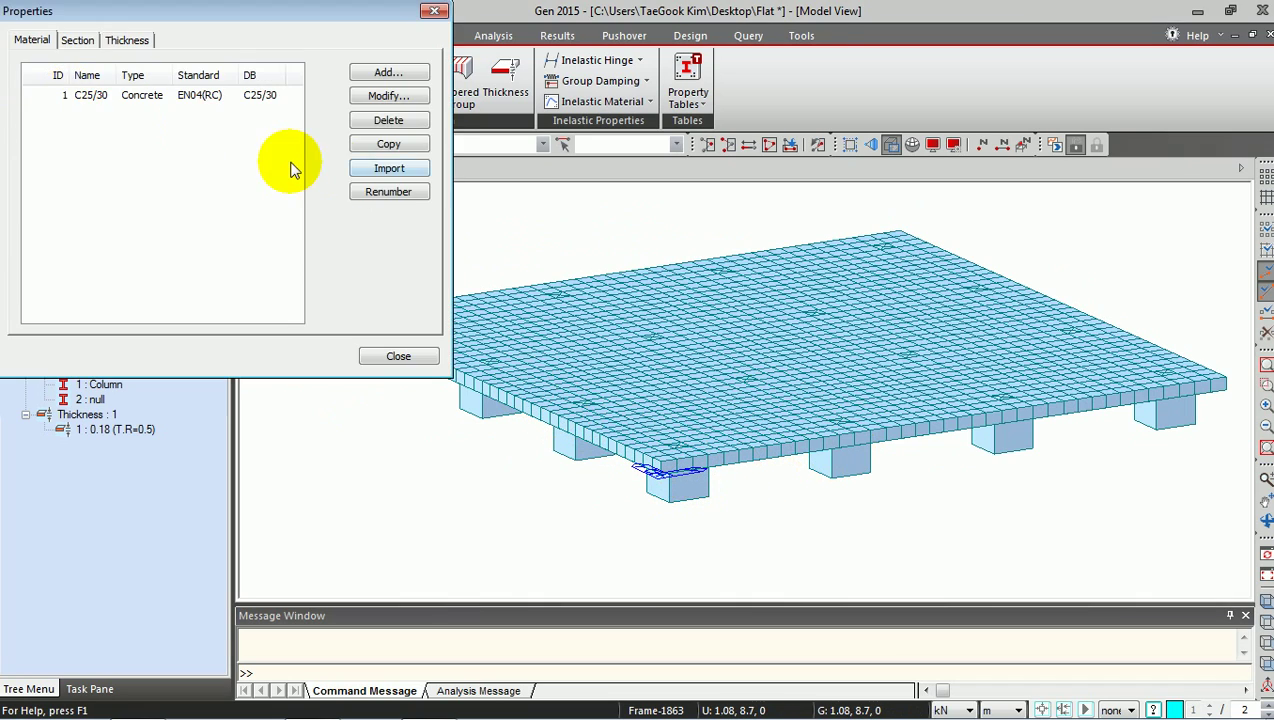
left_click(157, 94)
left_click(389, 144)
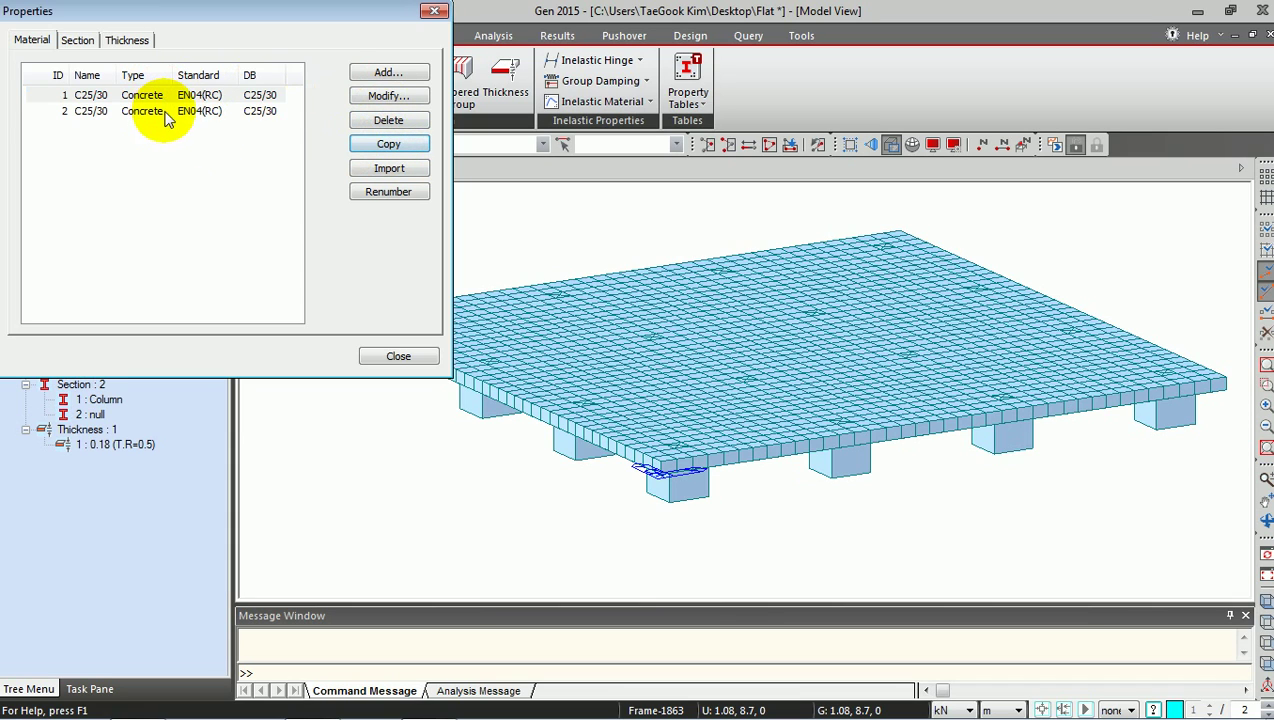
left_click(160, 111)
left_click(375, 352)
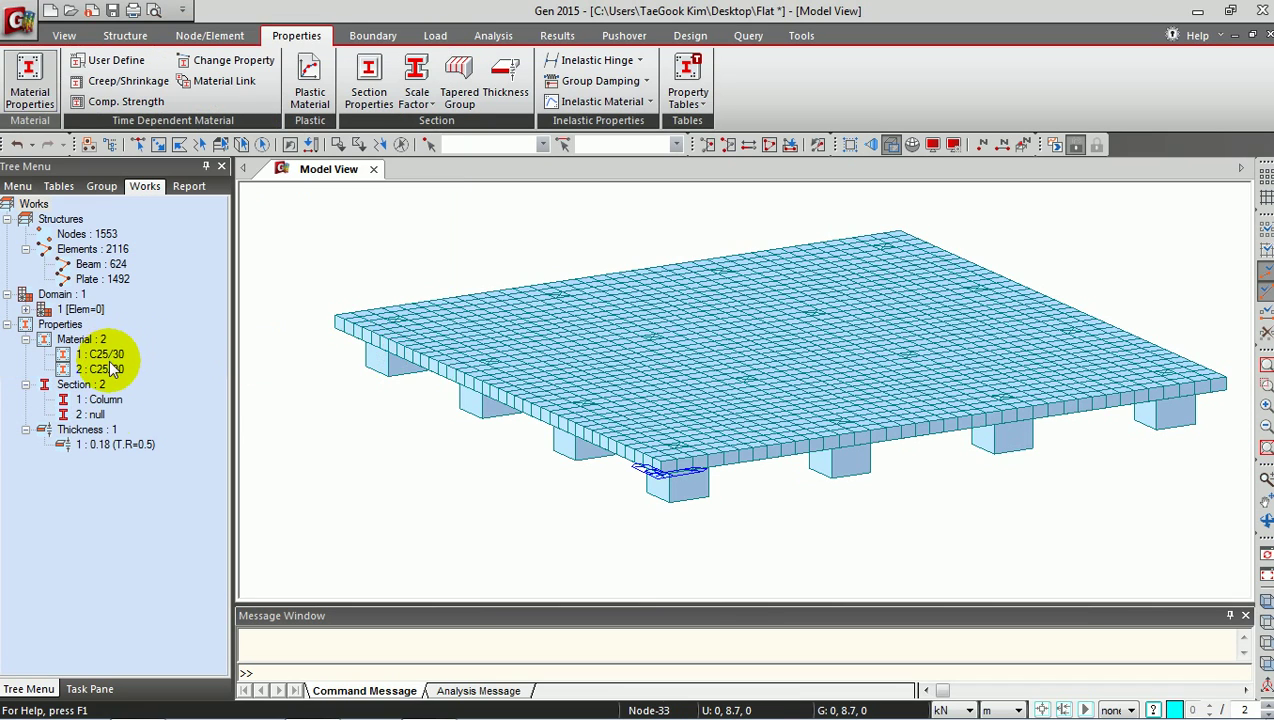
Assign material 2 (C25/30) to the elements with the Column section and check the elements selected by each material.
double_click(95, 400)
left_click_drag(100, 369, 585, 431)
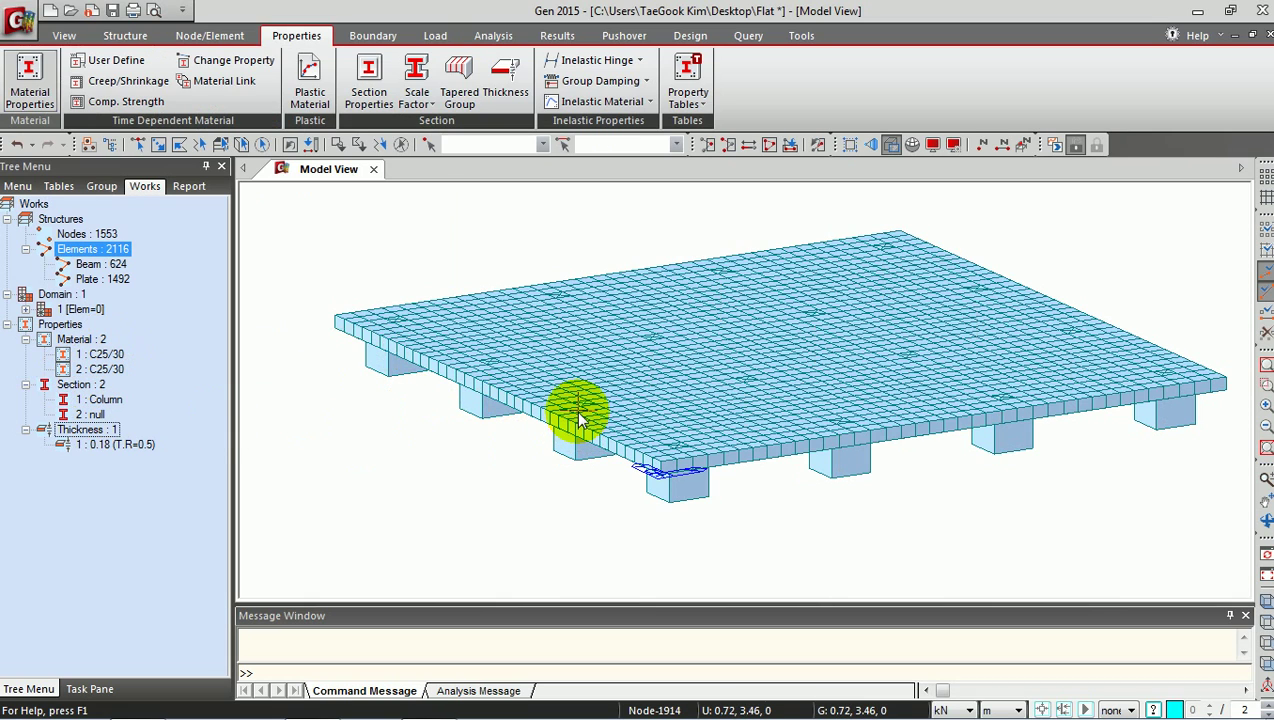
double_click(115, 358)
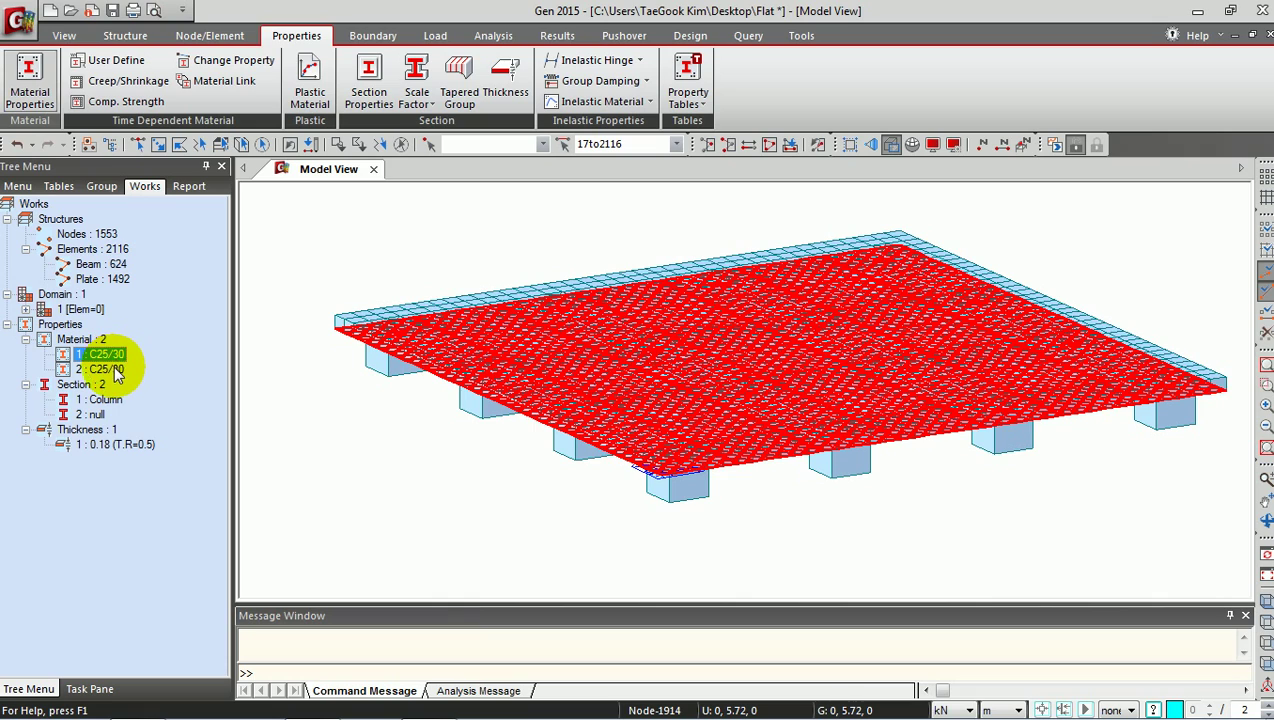
double_click(115, 370)
double_click(110, 356)
double_click(113, 370)
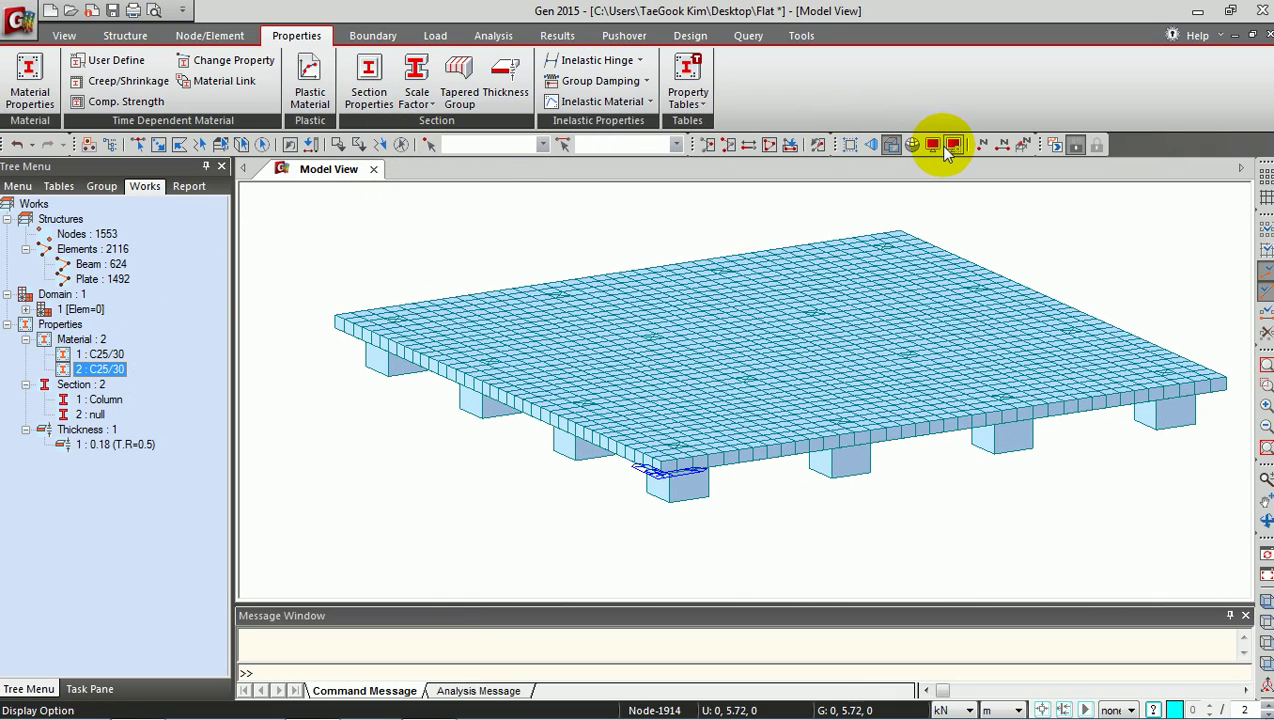
Set Element Color to be drawn by Material Color in the draw display options and apply it.
left_click(932, 145)
left_click(607, 562)
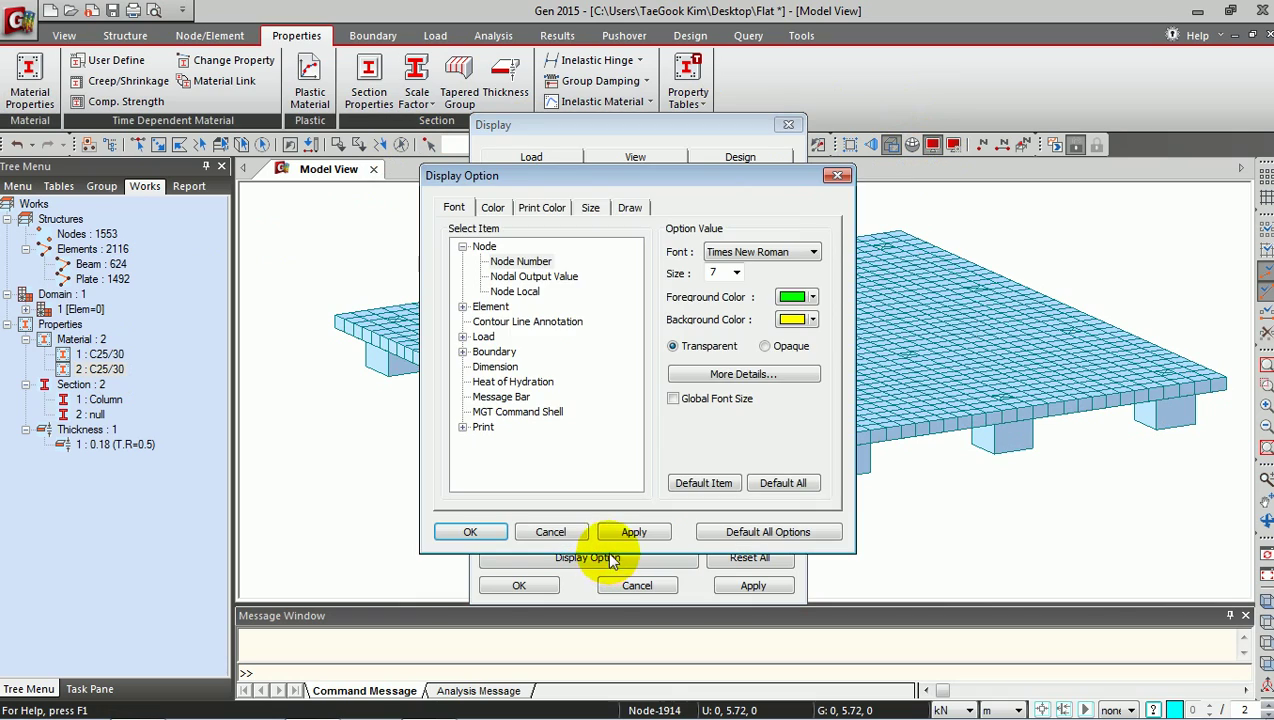
left_click(634, 212)
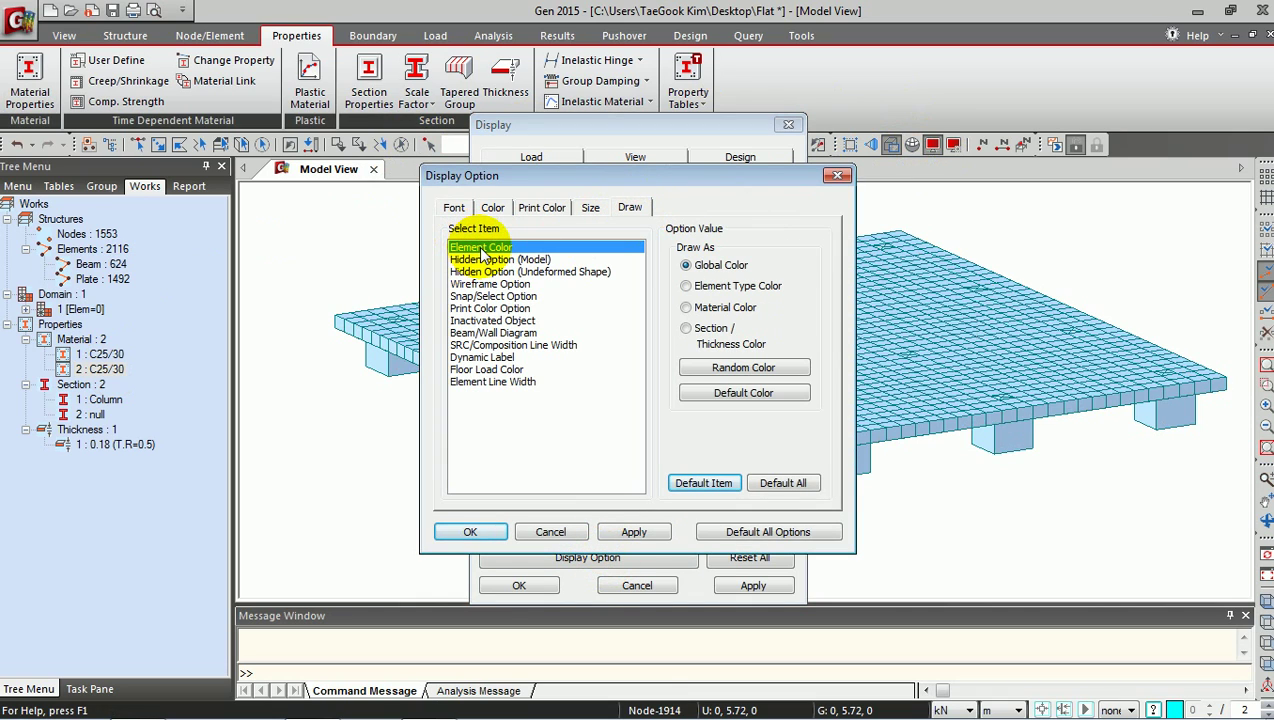
left_click(724, 307)
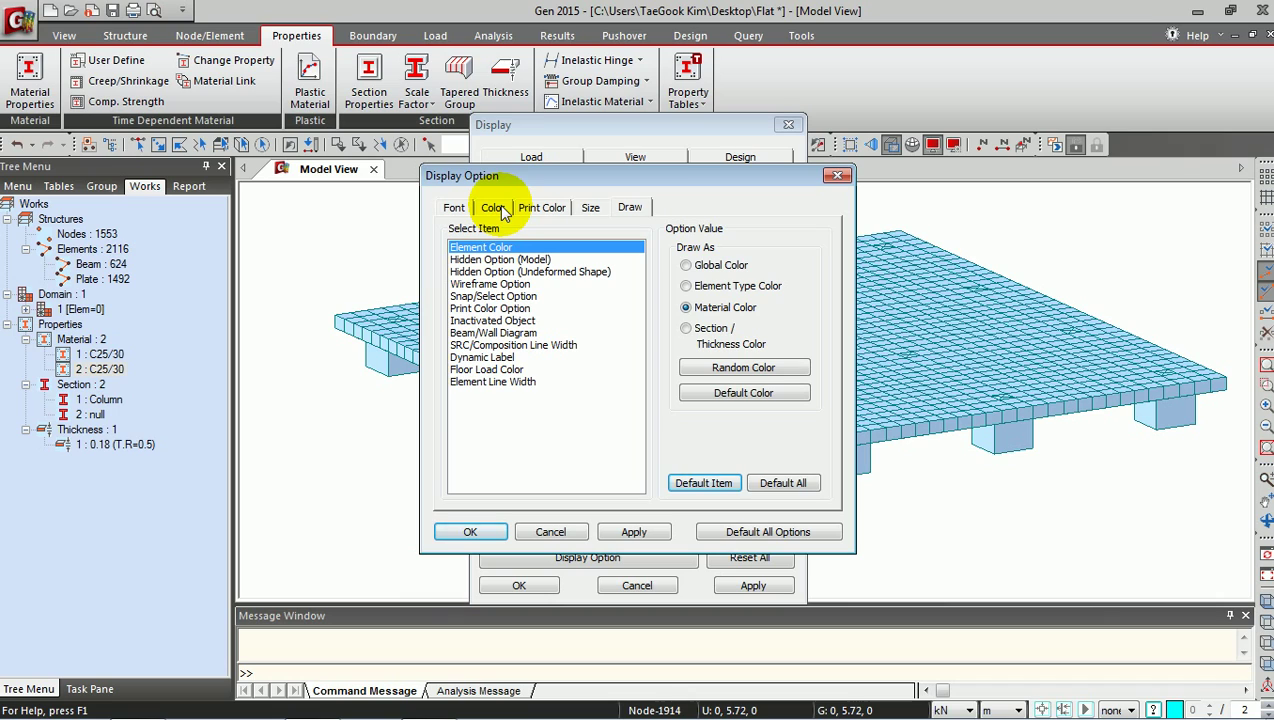
left_click(632, 535)
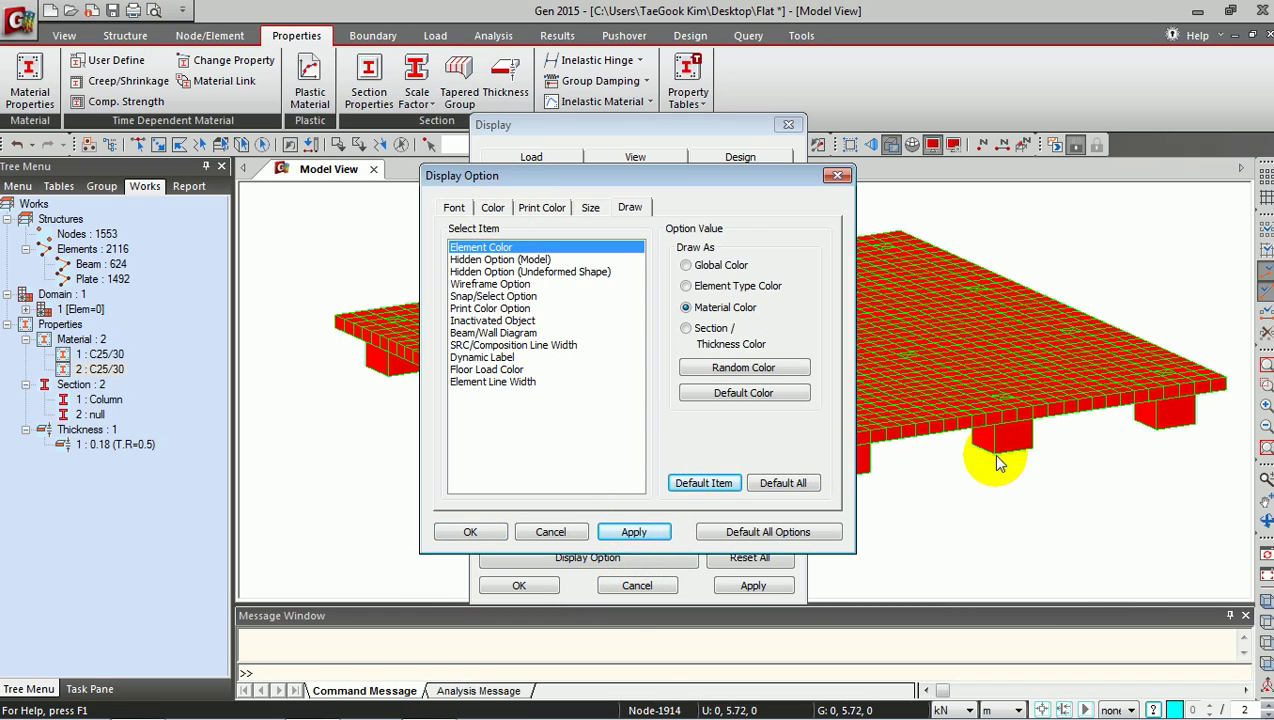
Set the Hidden Fill display color of material 1 (C25/30) to dark yellow.
left_click(495, 209)
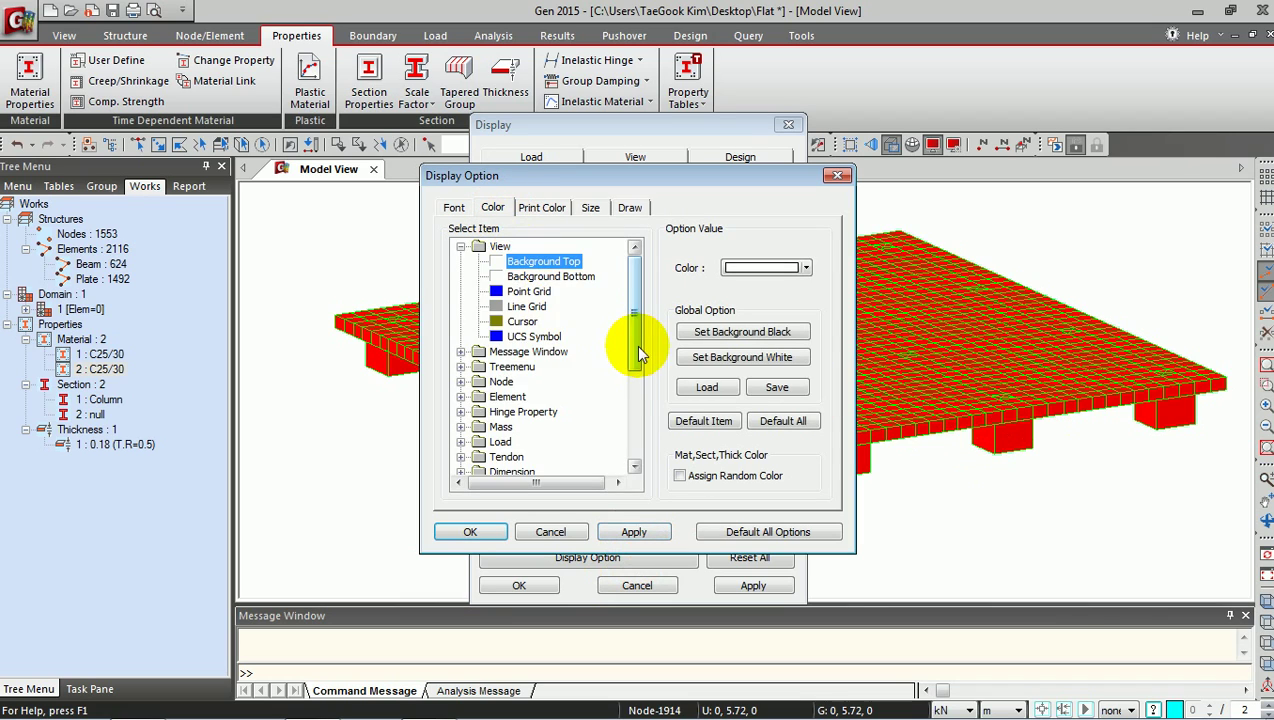
left_click_drag(634, 343, 620, 484)
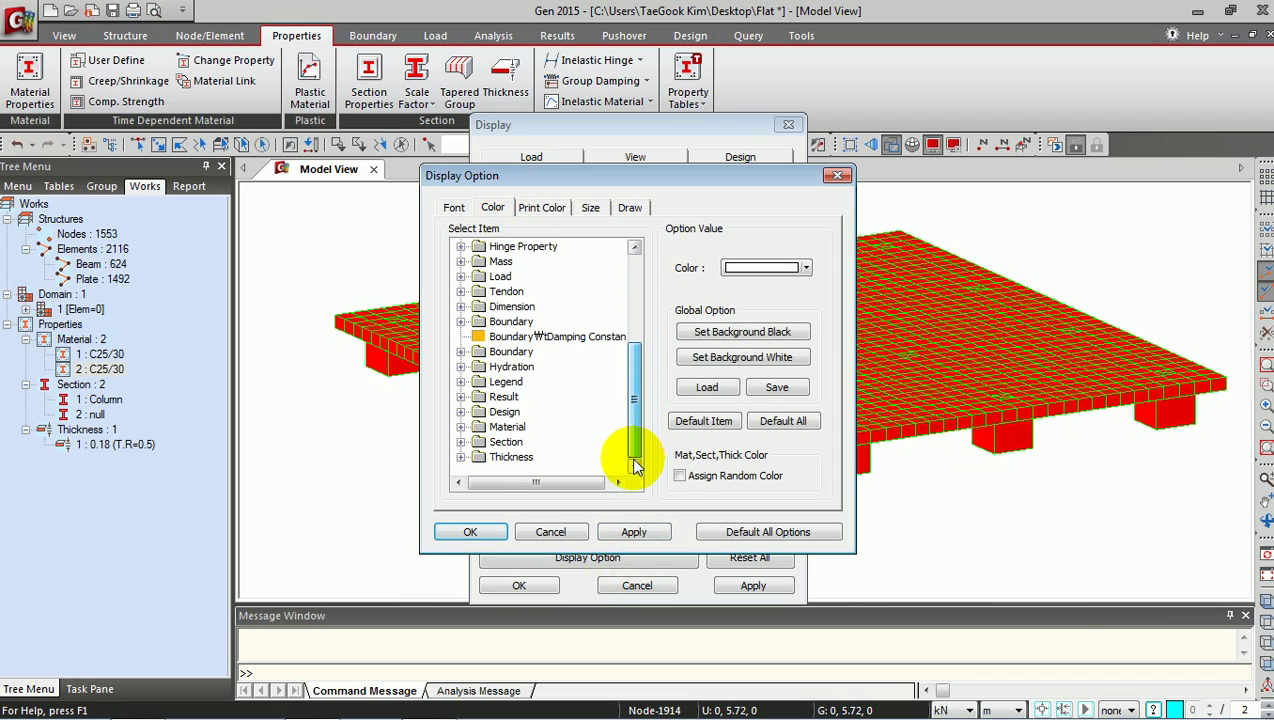
left_click(461, 427)
scroll(634, 398, "down", 1)
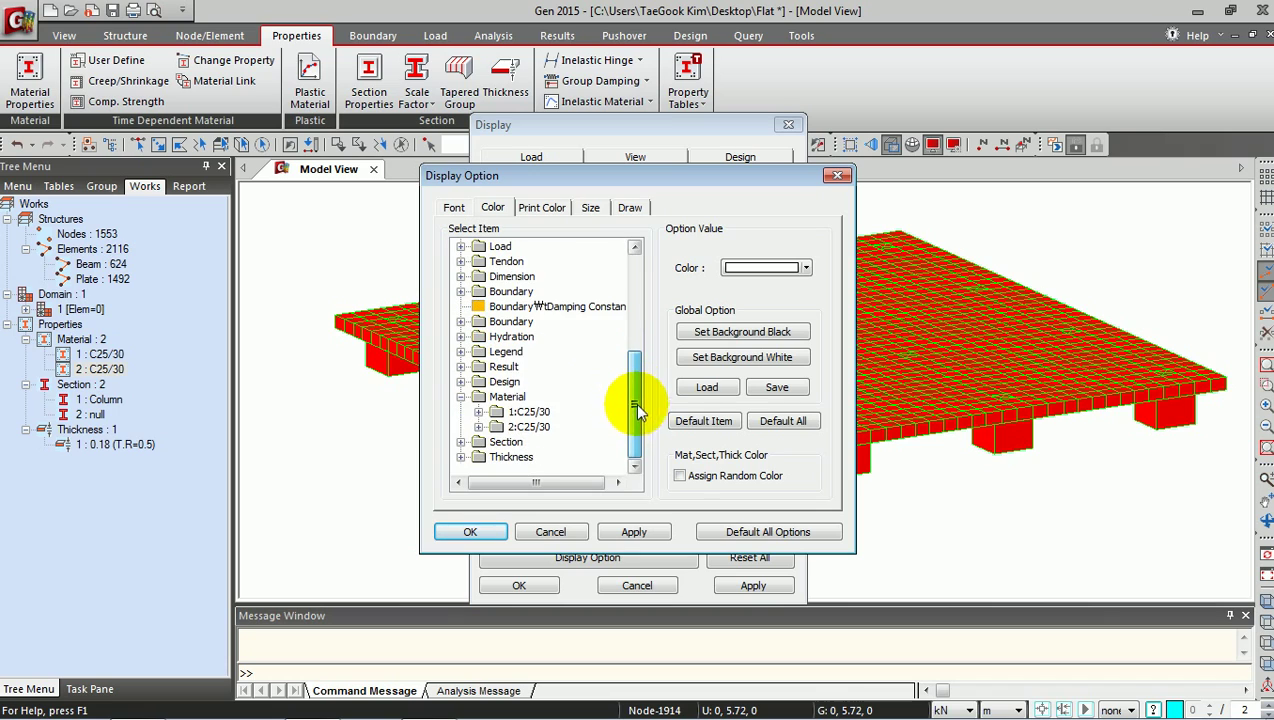
left_click(480, 412)
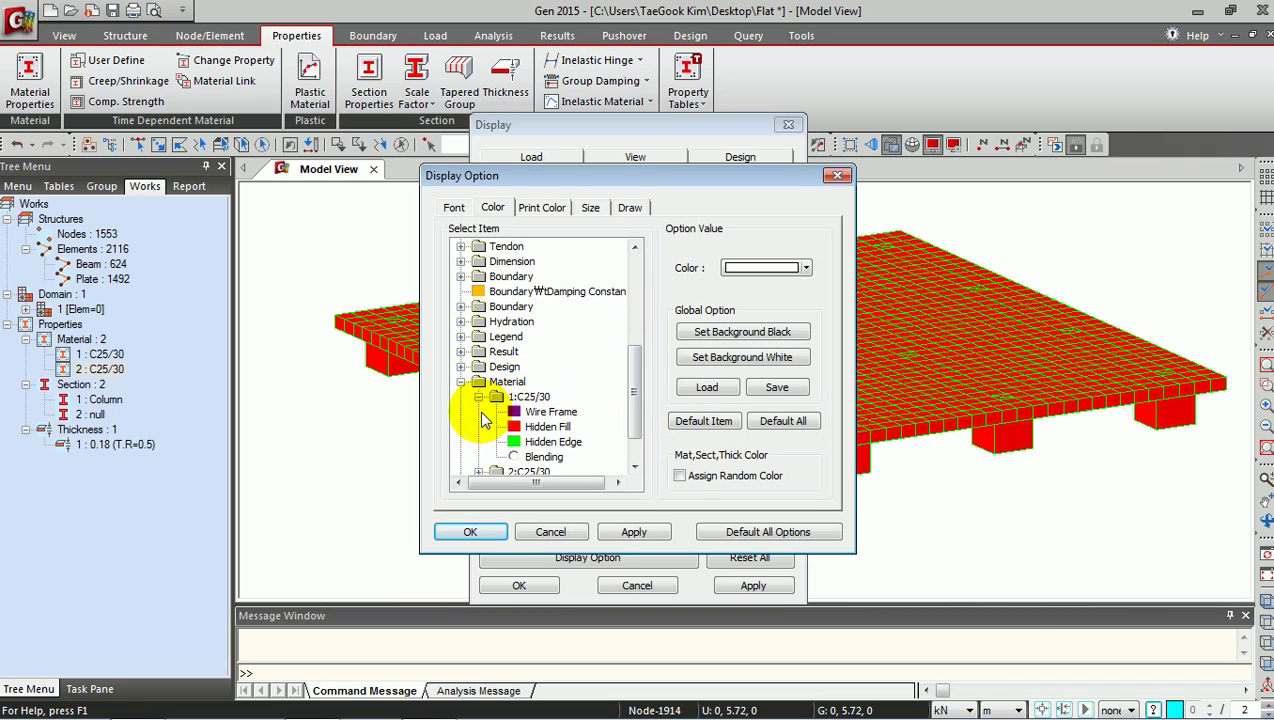
scroll(634, 405, "down", 1)
left_click(546, 381)
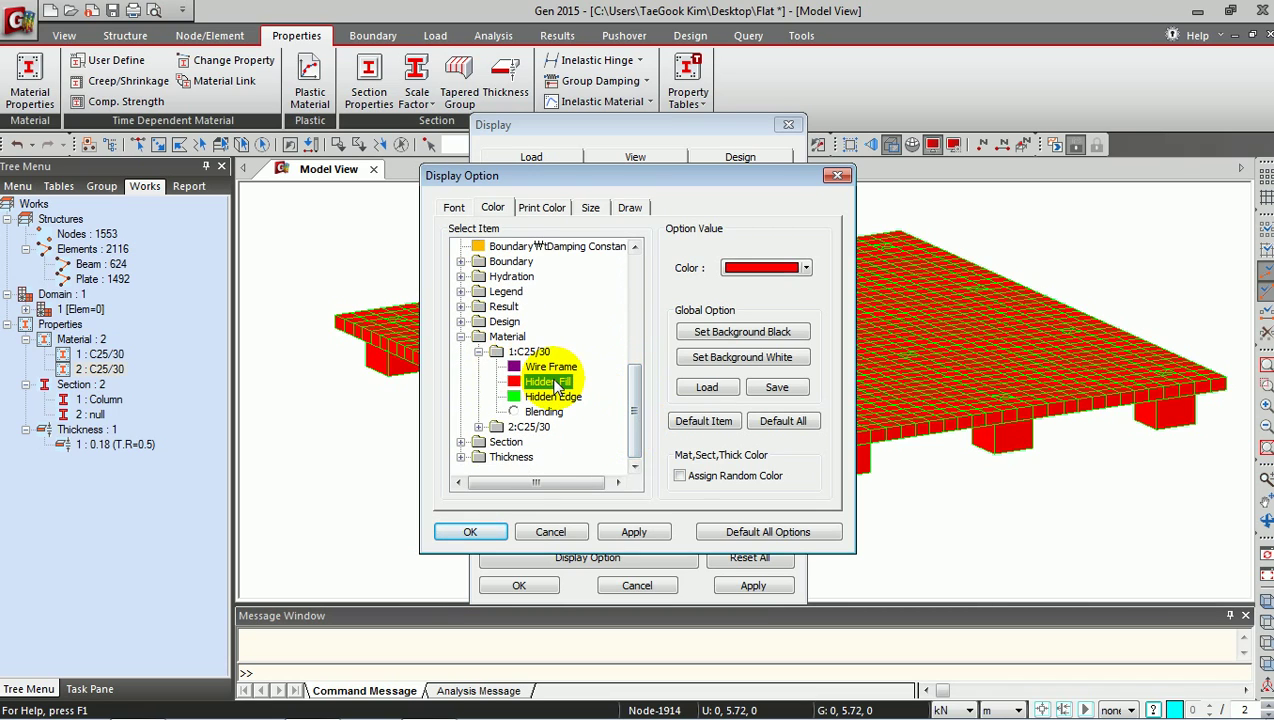
left_click(762, 268)
left_click(750, 369)
left_click(669, 310)
left_click(464, 493)
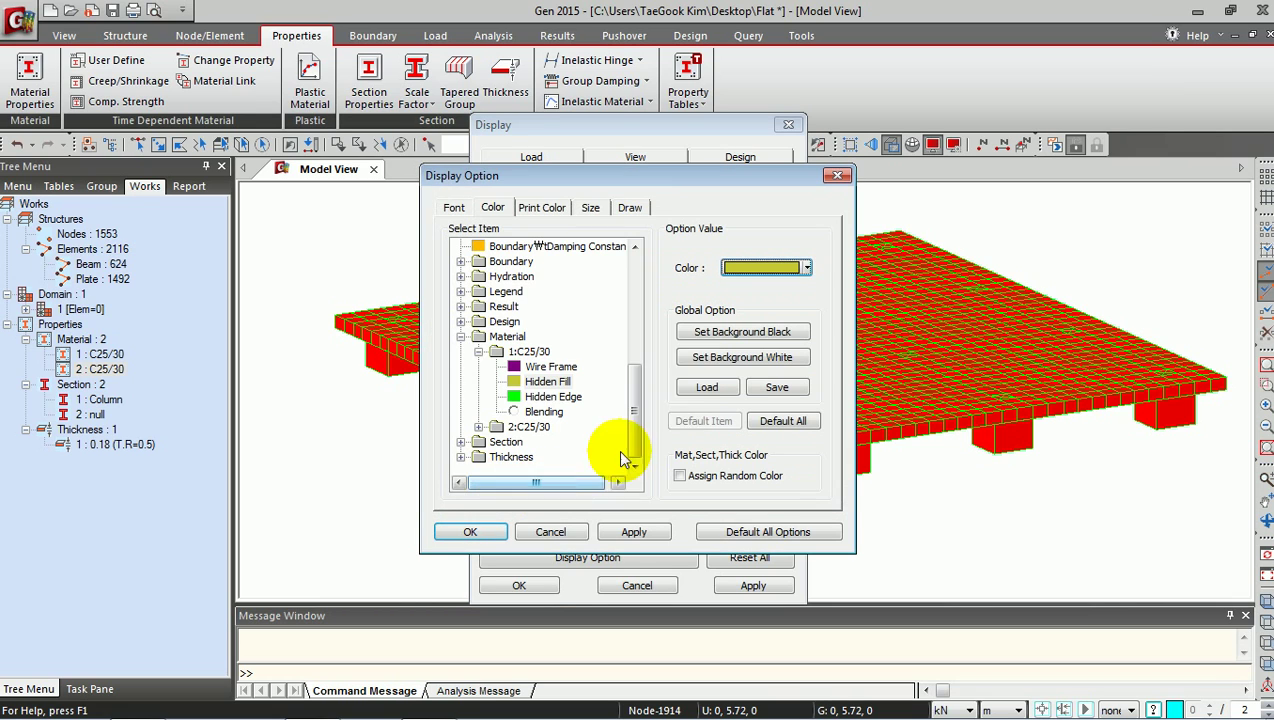
Set the Hidden Edge color of material 1 (C25/30) to olive and turn on its blending.
left_click(550, 397)
left_click(806, 268)
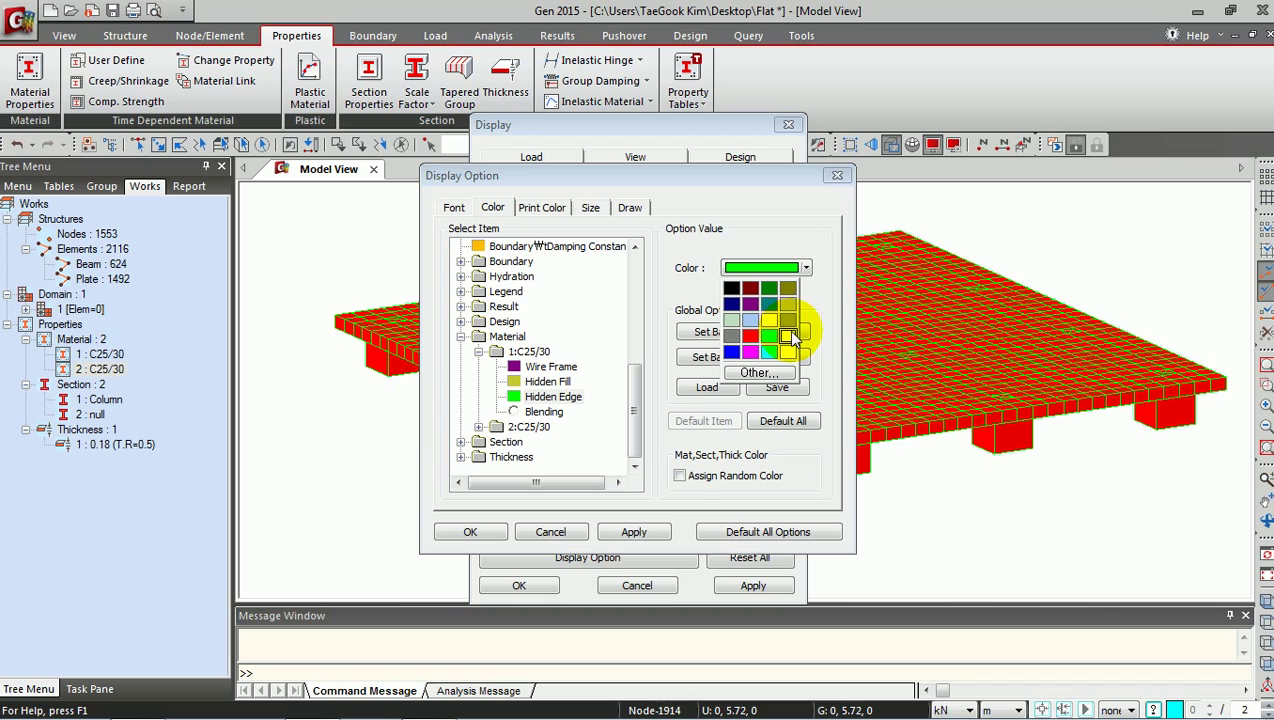
left_click(787, 329)
left_click(535, 411)
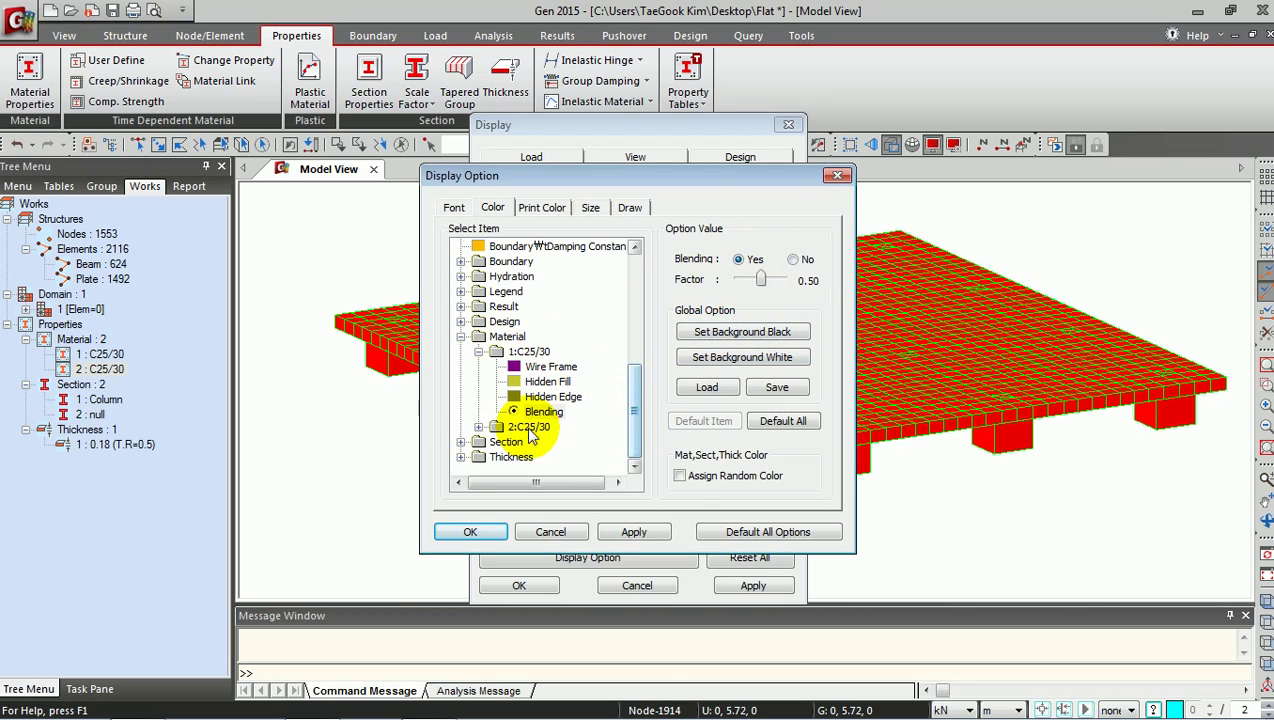
Set the Hidden Fill of material 2 (C25/30) to gray and its Hidden Edge to black.
left_click(478, 432)
scroll(634, 445, "down", 1)
left_click(547, 396)
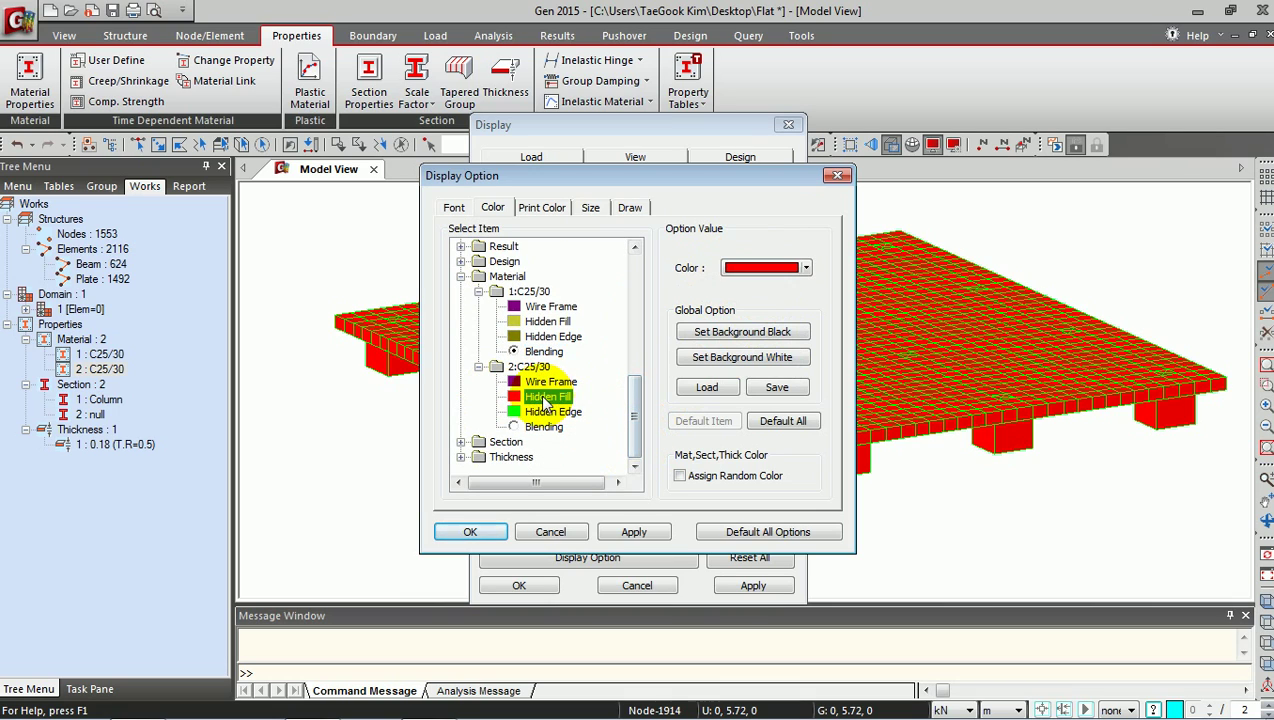
left_click(760, 272)
left_click(789, 322)
left_click(555, 412)
left_click(762, 267)
left_click(732, 285)
Turn on blending for material 2 and accept the display settings.
left_click(545, 427)
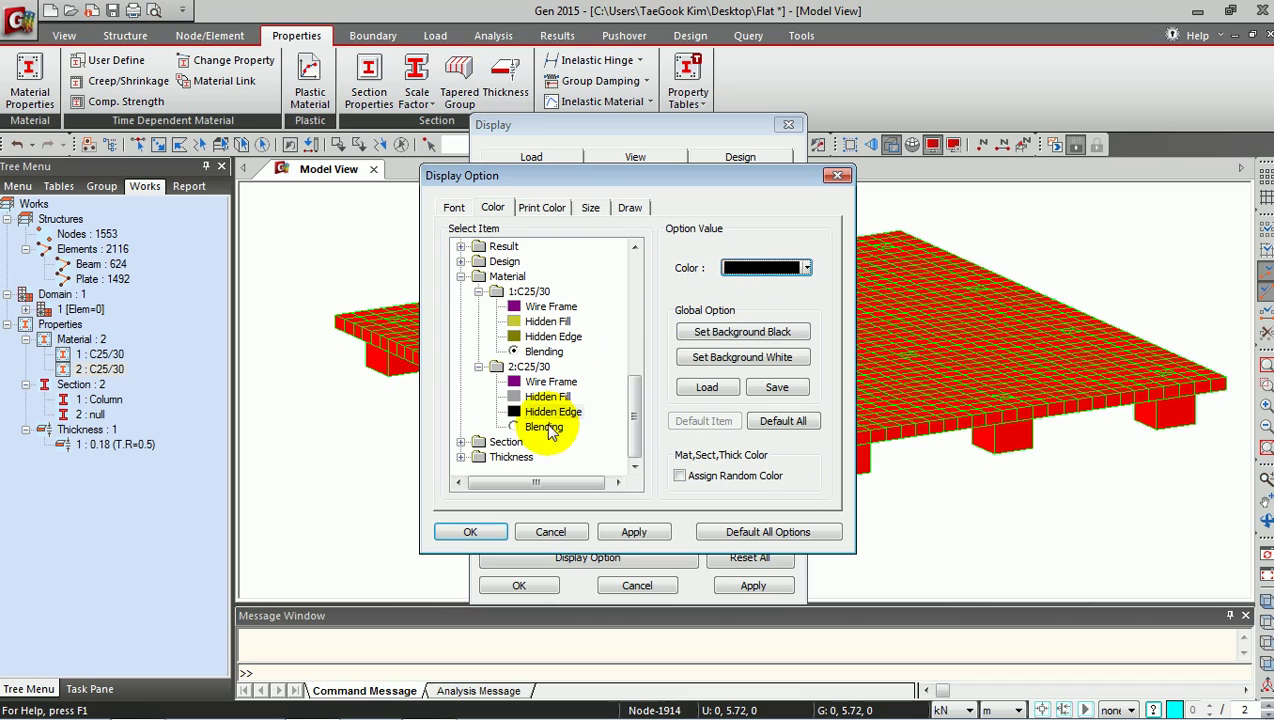
left_click(492, 530)
left_click(520, 585)
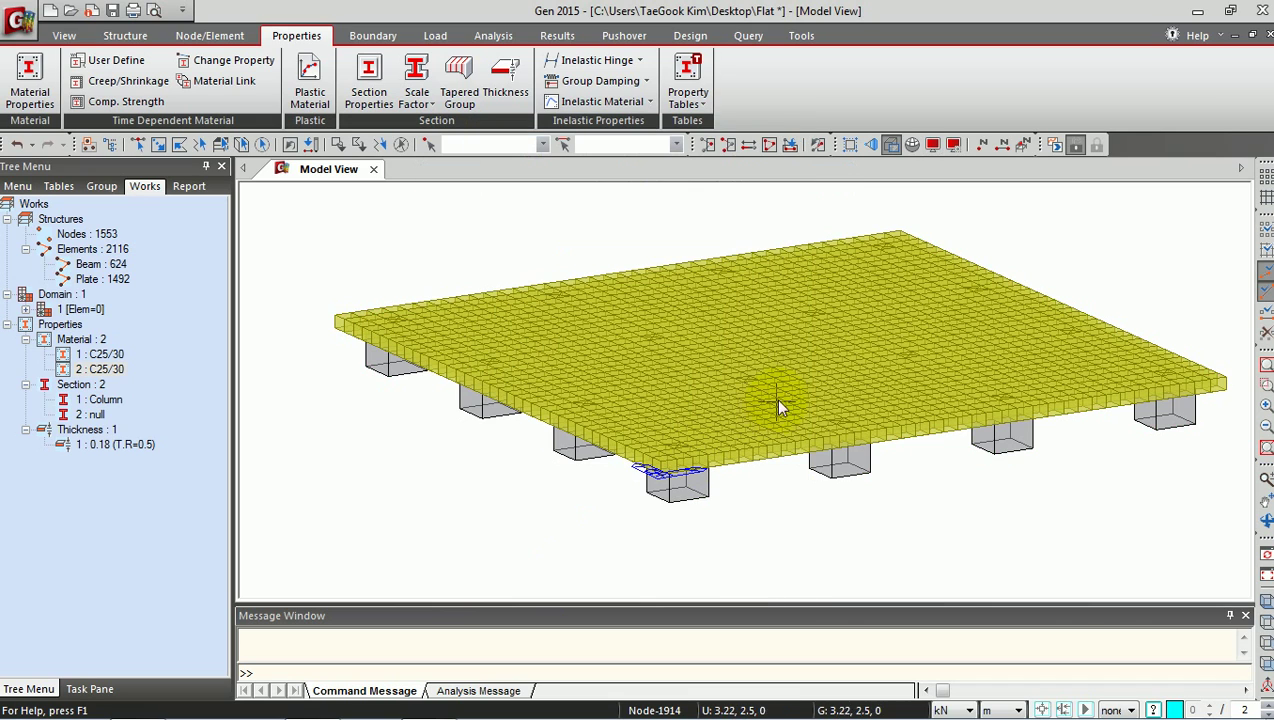
Show the model in top view and expand domain 1 in the works tree.
middle_click_drag(869, 355, 800, 418, "ctrl")
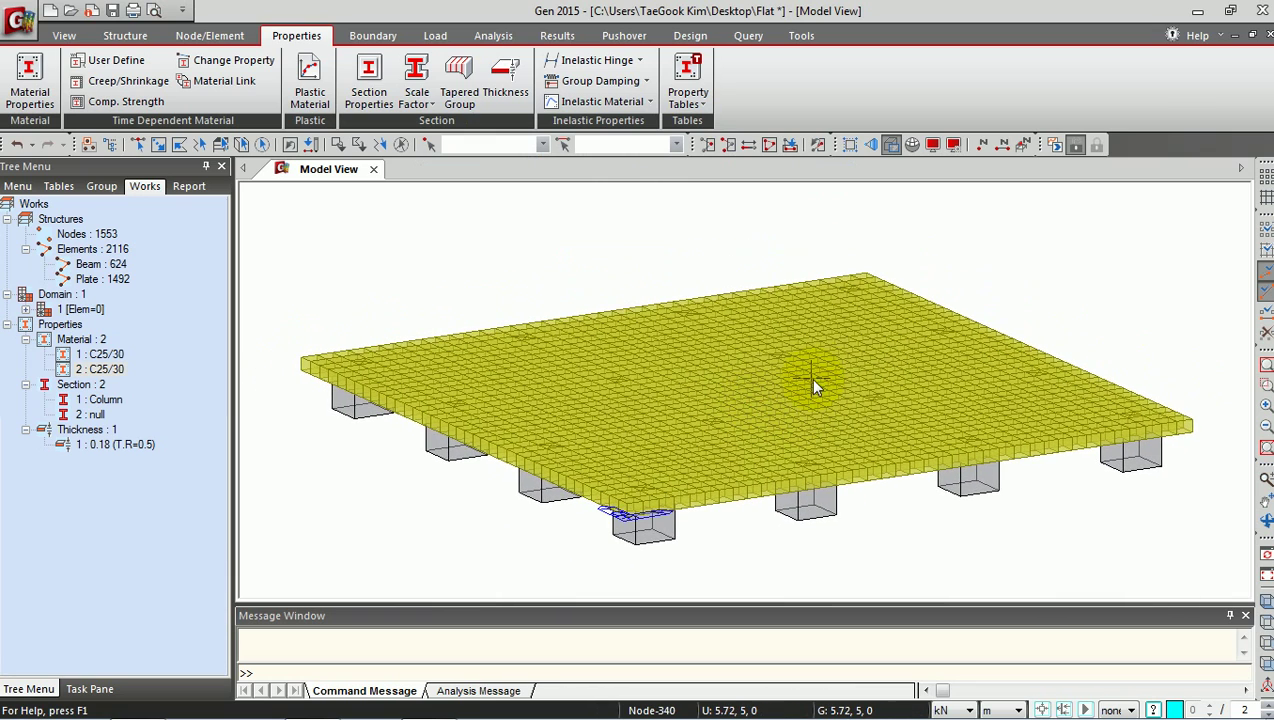
left_click(1265, 620)
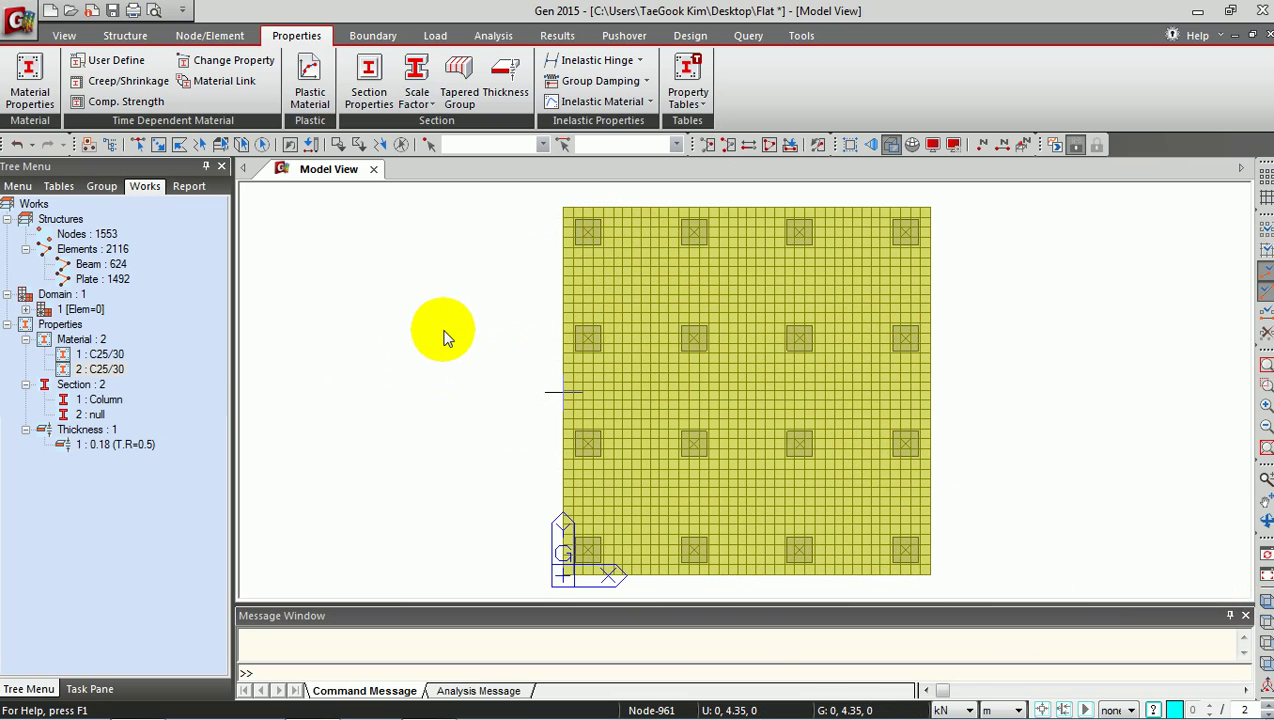
left_click(82, 309)
left_click(25, 309)
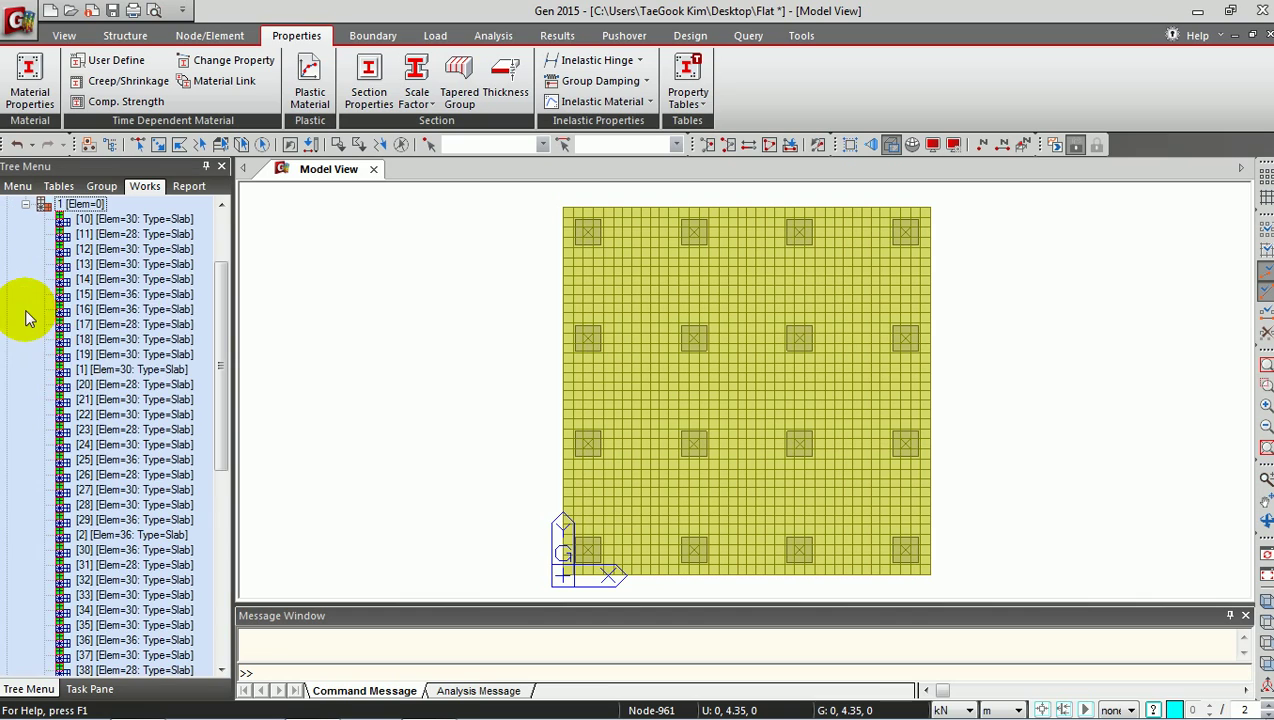
left_click_drag(222, 318, 222, 258)
Check which slab elements belong to sub-domains 10 to 14 of domain 1.
left_click(150, 324)
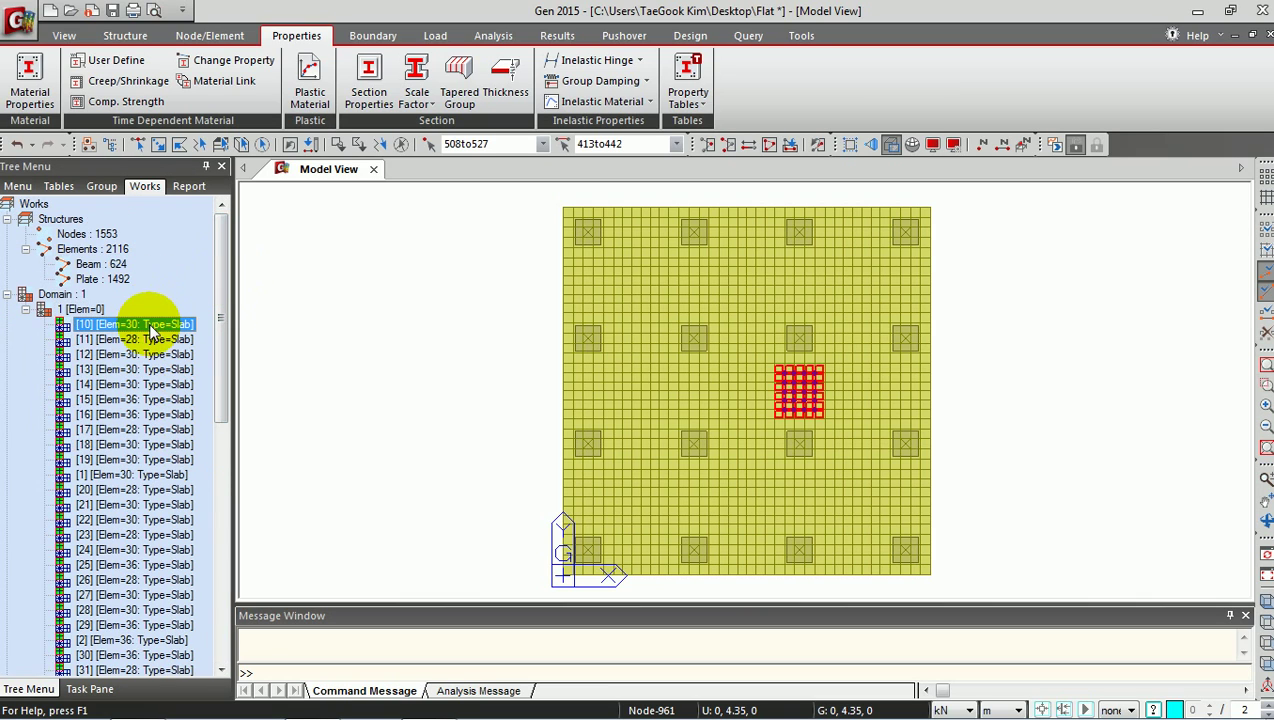
left_click(155, 340)
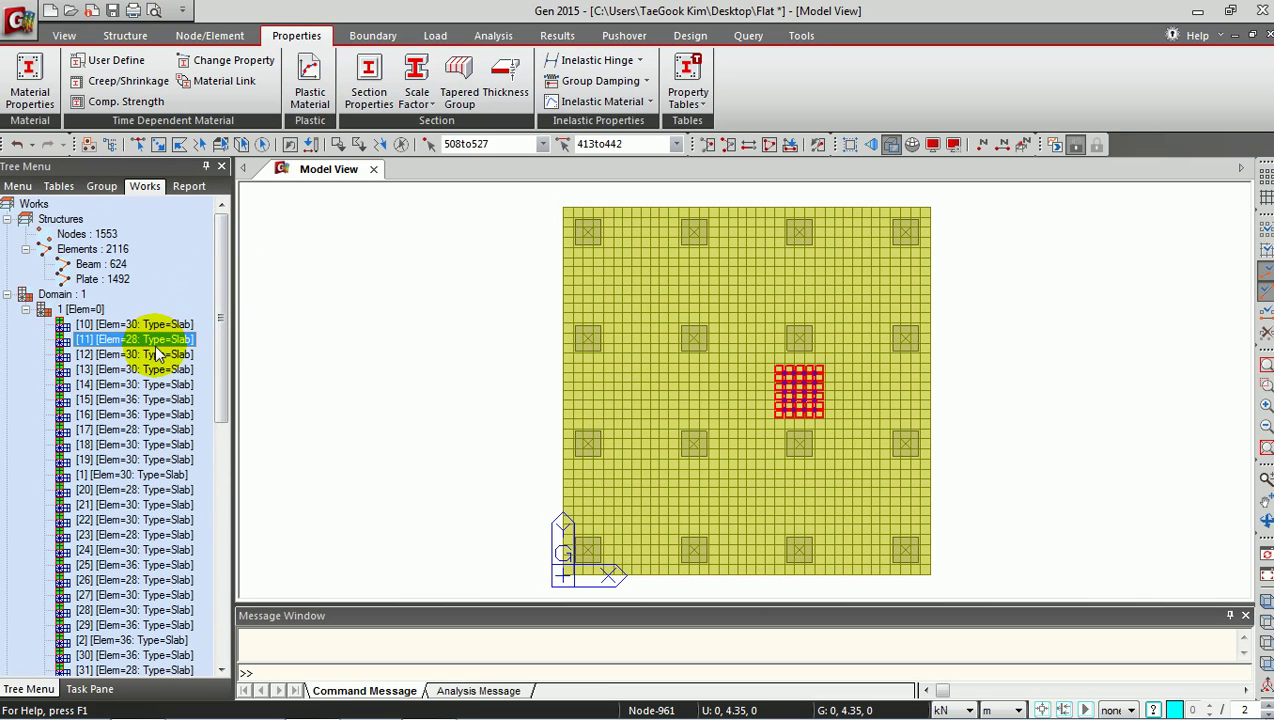
left_click(166, 358)
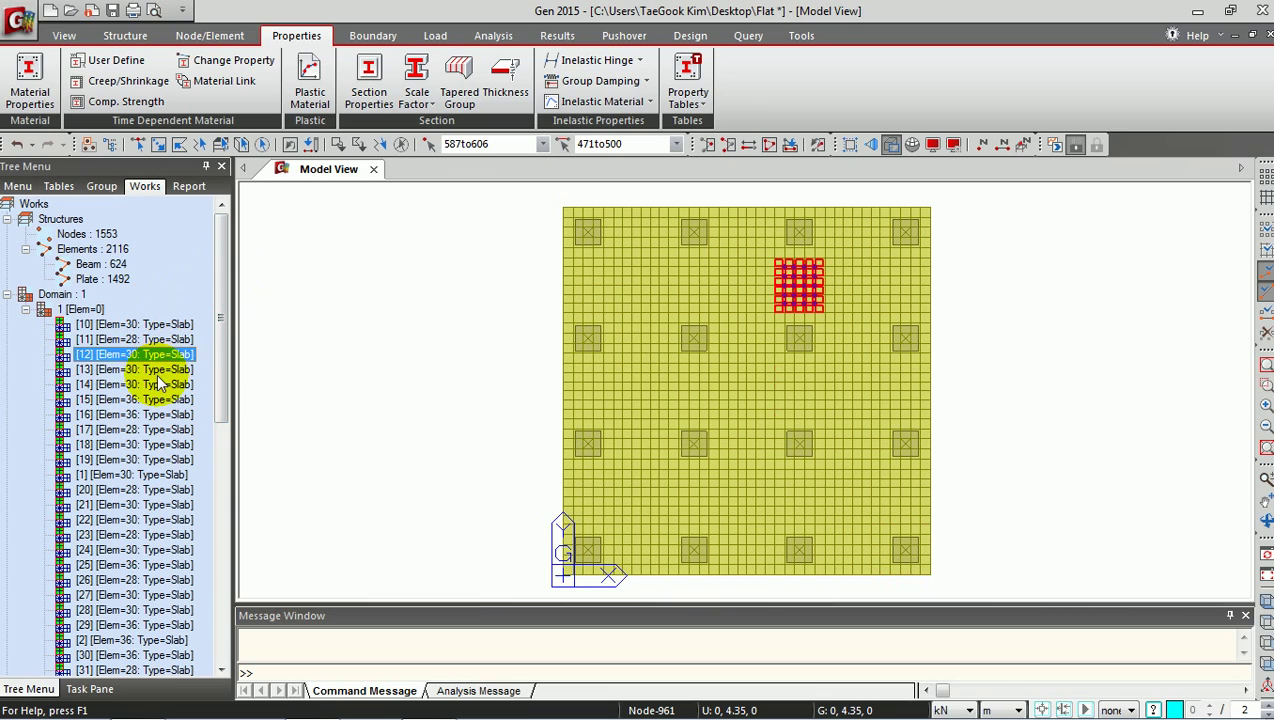
left_click(162, 370)
left_click(176, 386)
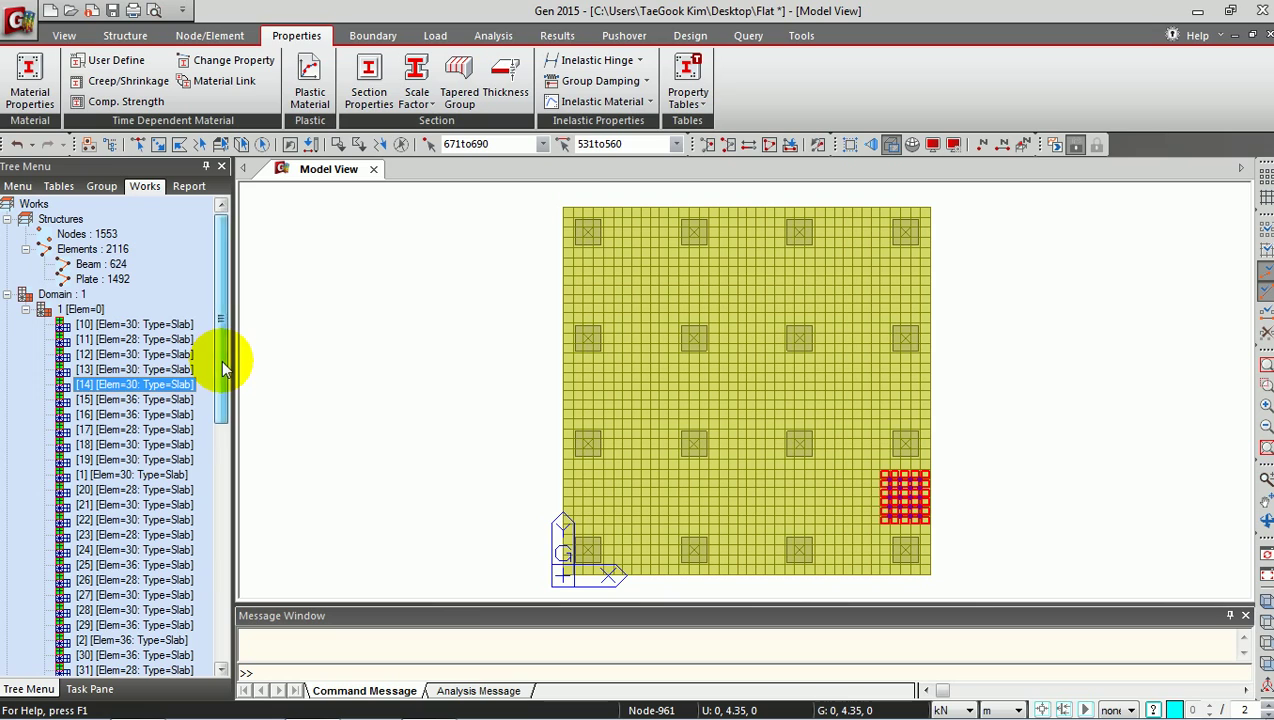
Delete all sub-domains of domain 1 listed after 12, keeping only sub-domains 10, 11 and 12.
left_click_drag(219, 364, 205, 606)
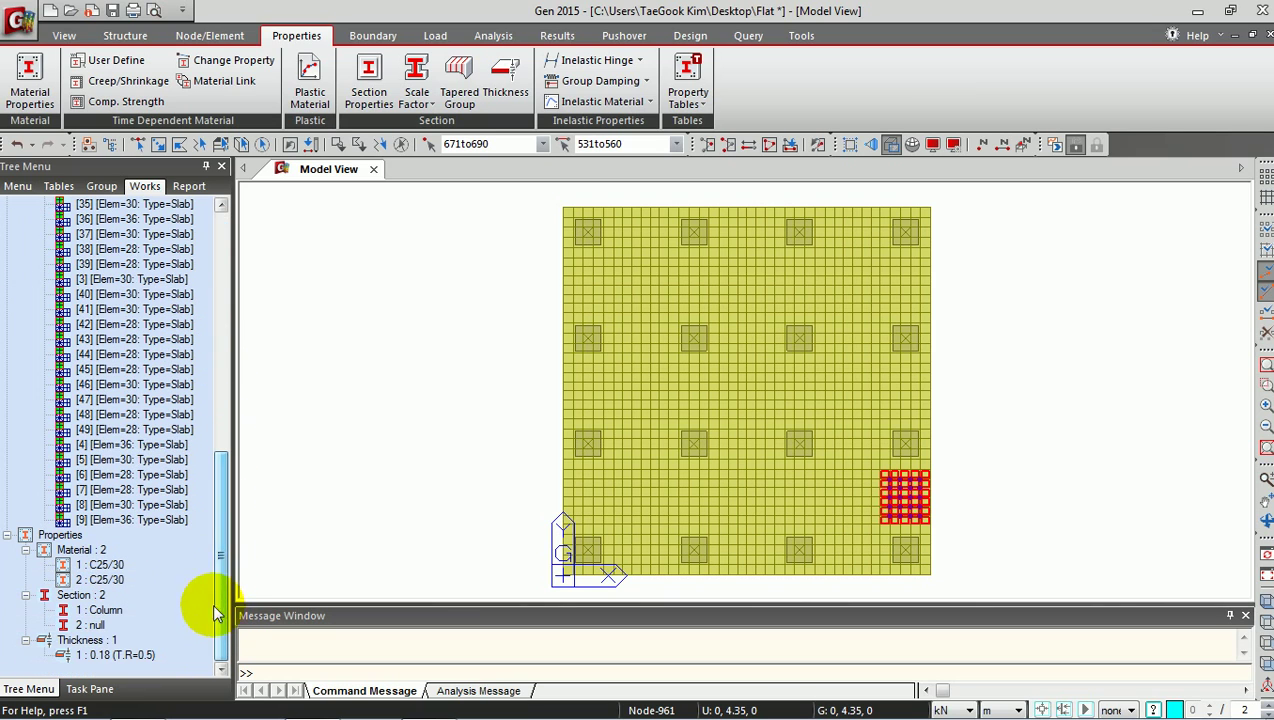
left_click(185, 518, "shift")
left_click_drag(222, 506, 227, 283)
scroll(191, 321, "up", 1)
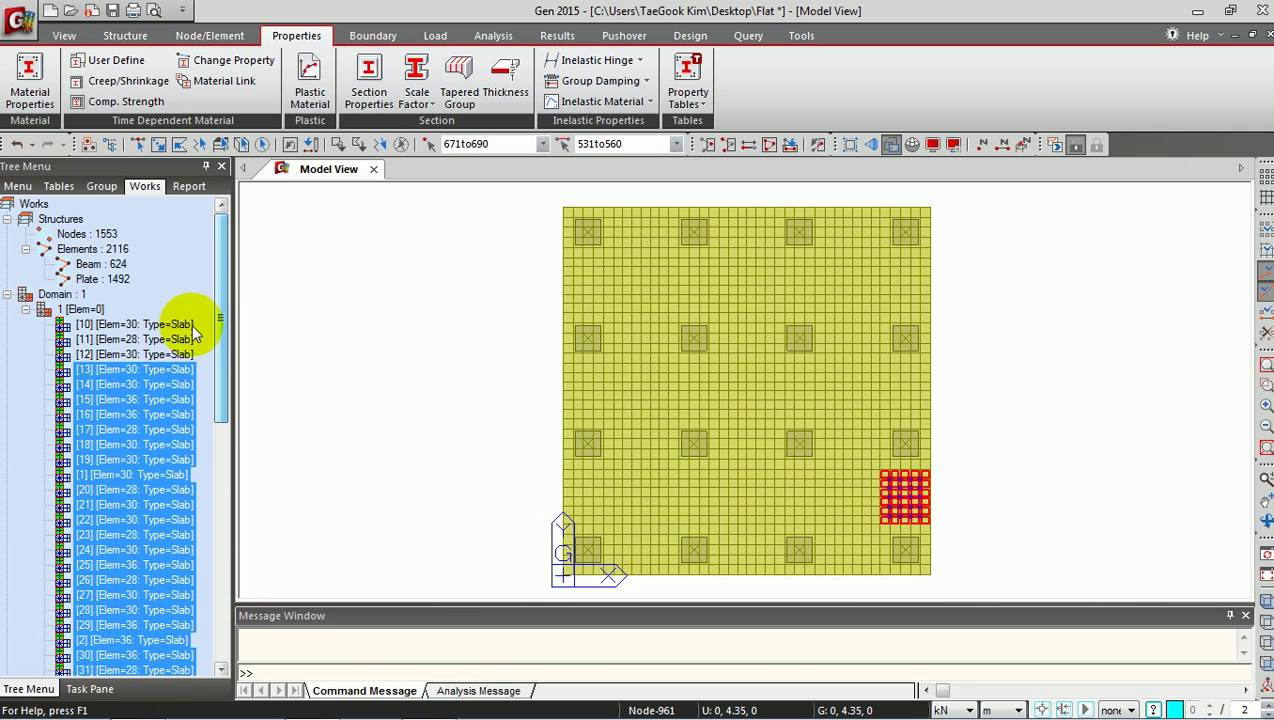
key("Delete")
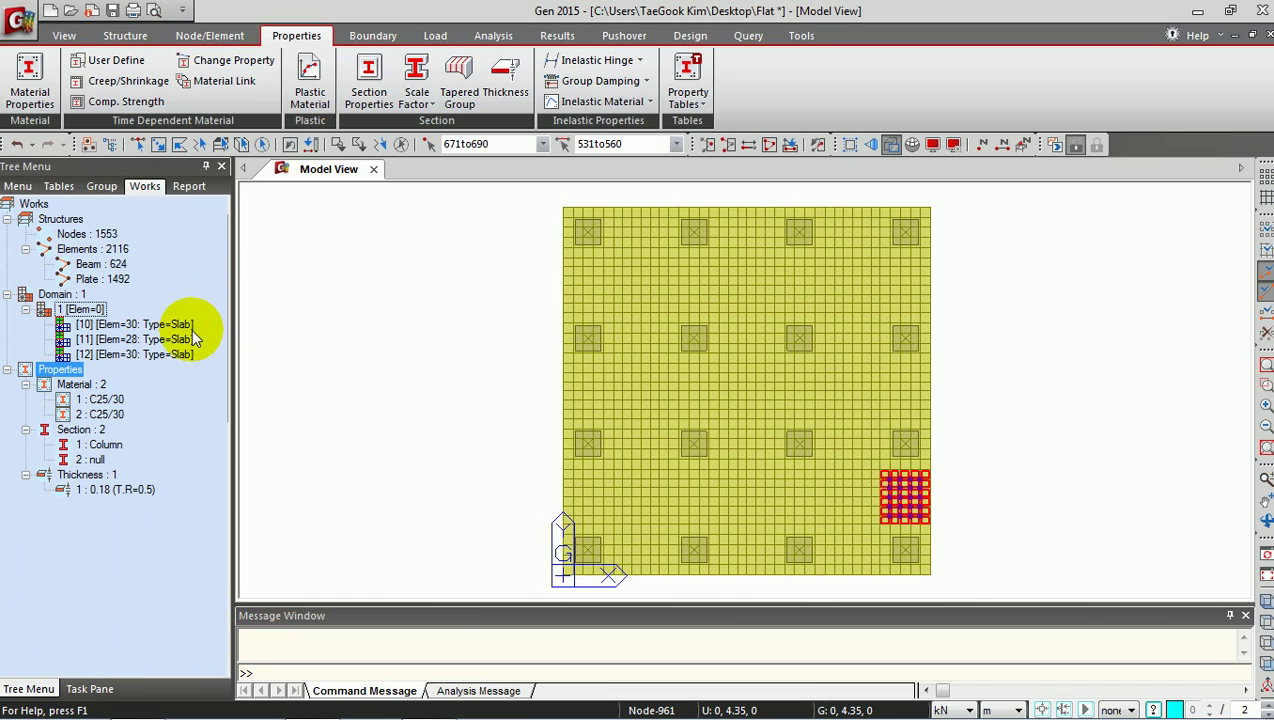
Assign all elements to sub-domain 10, check its elements and clear the selection.
left_click(402, 143)
left_click(262, 143)
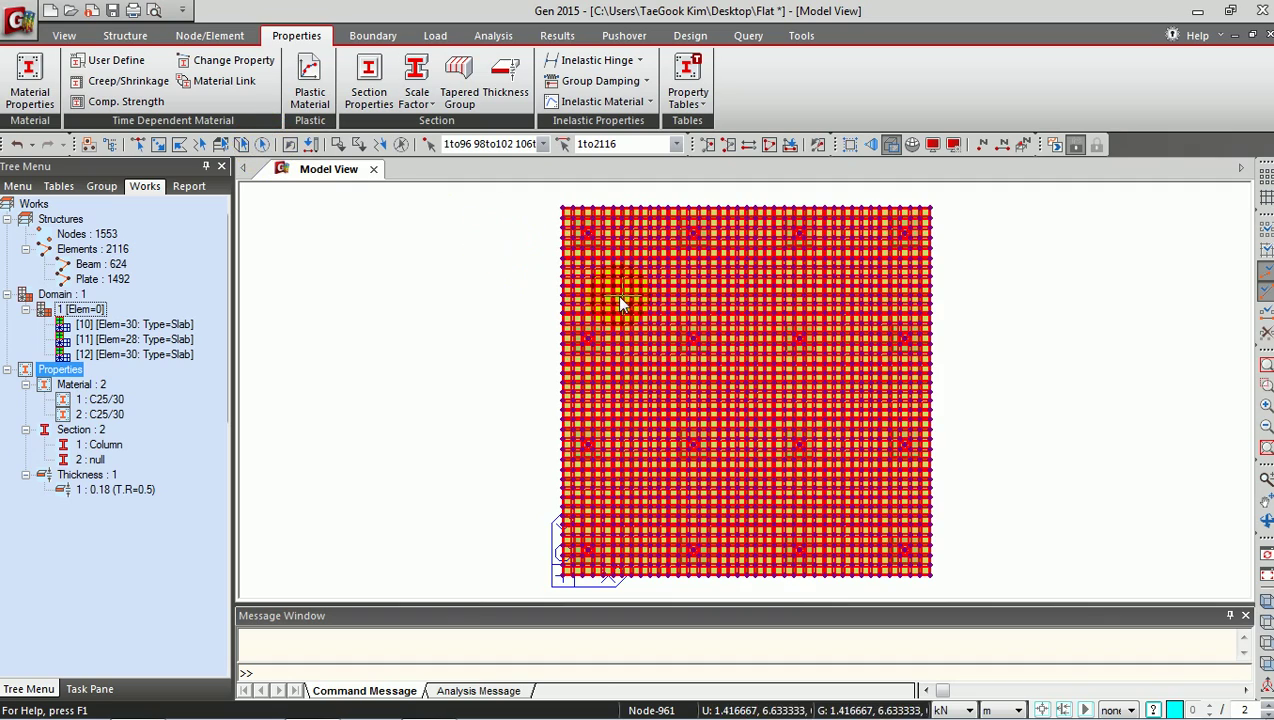
left_click_drag(150, 324, 436, 351)
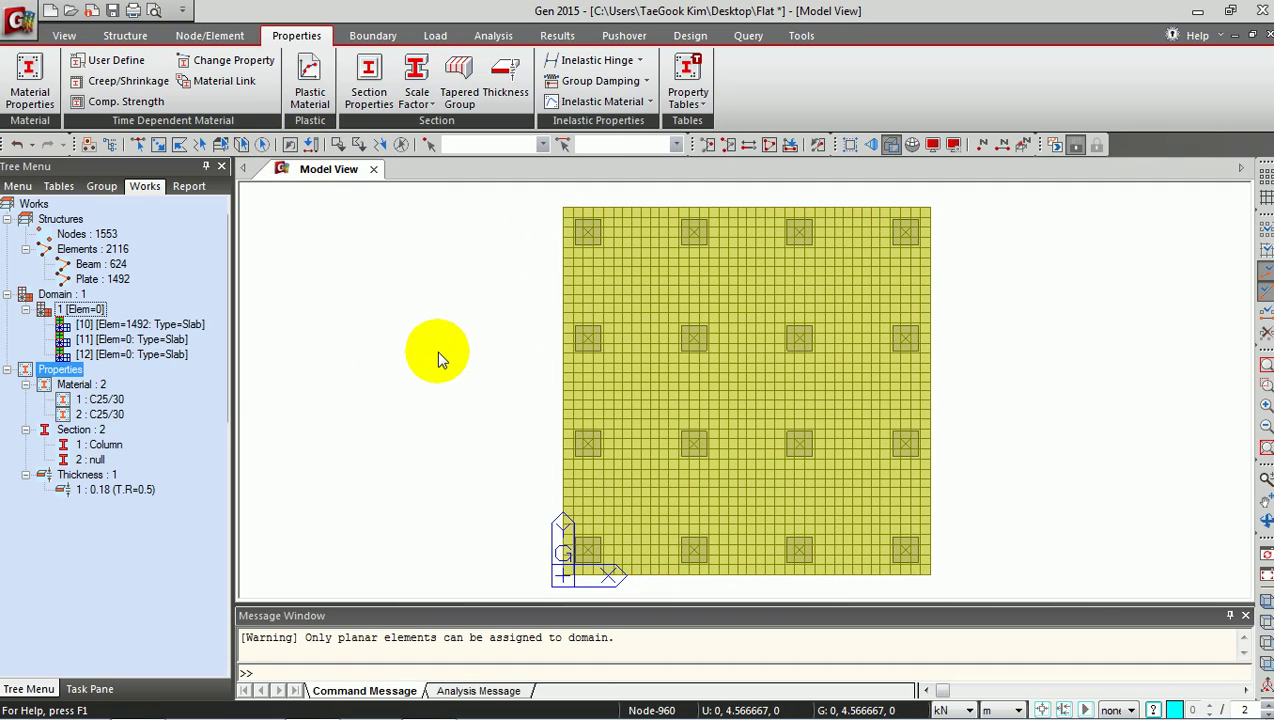
left_click(152, 325)
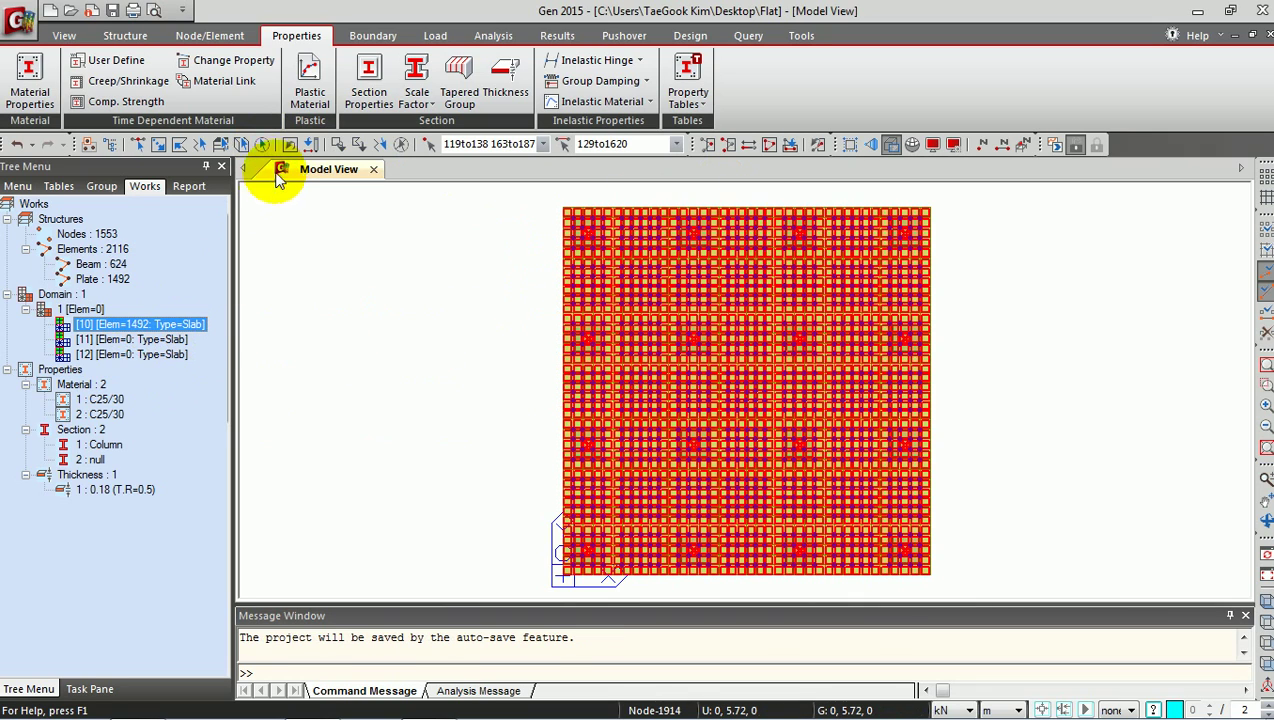
left_click(401, 145)
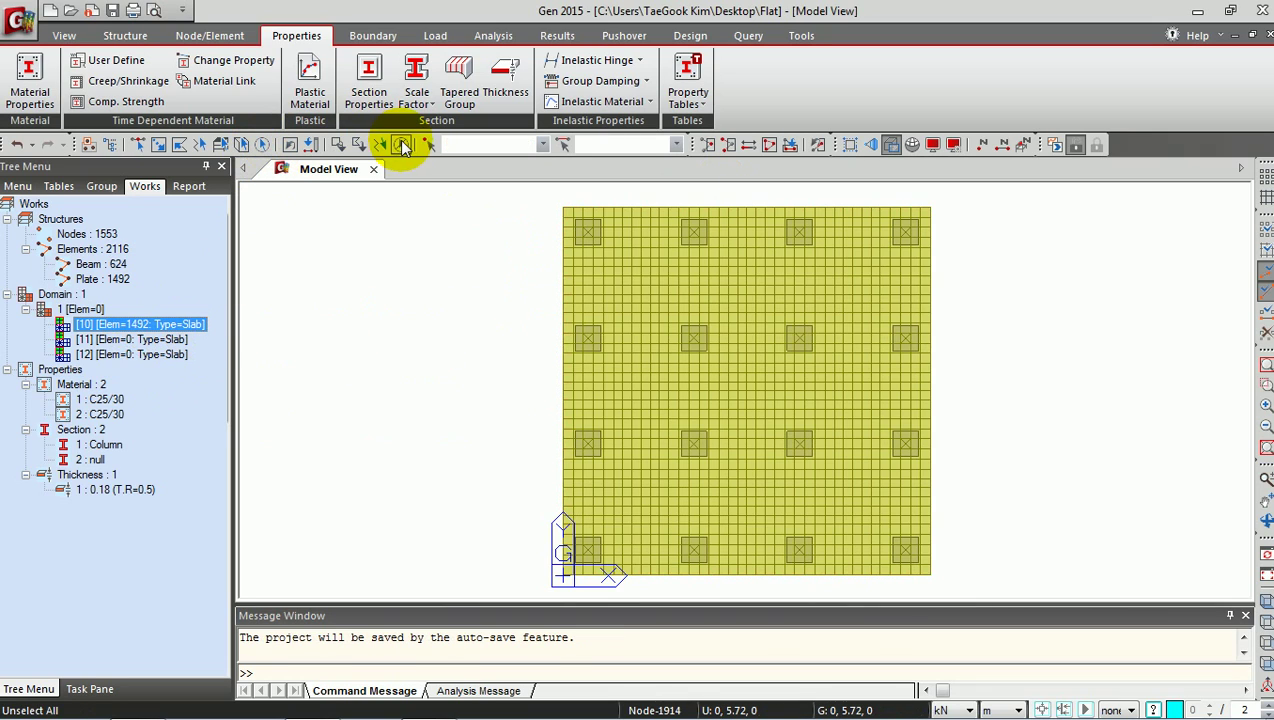
Highlight the beam elements as strip borders and window-select the three vertical slab strips between the column lines.
left_click(100, 264)
left_click(142, 145)
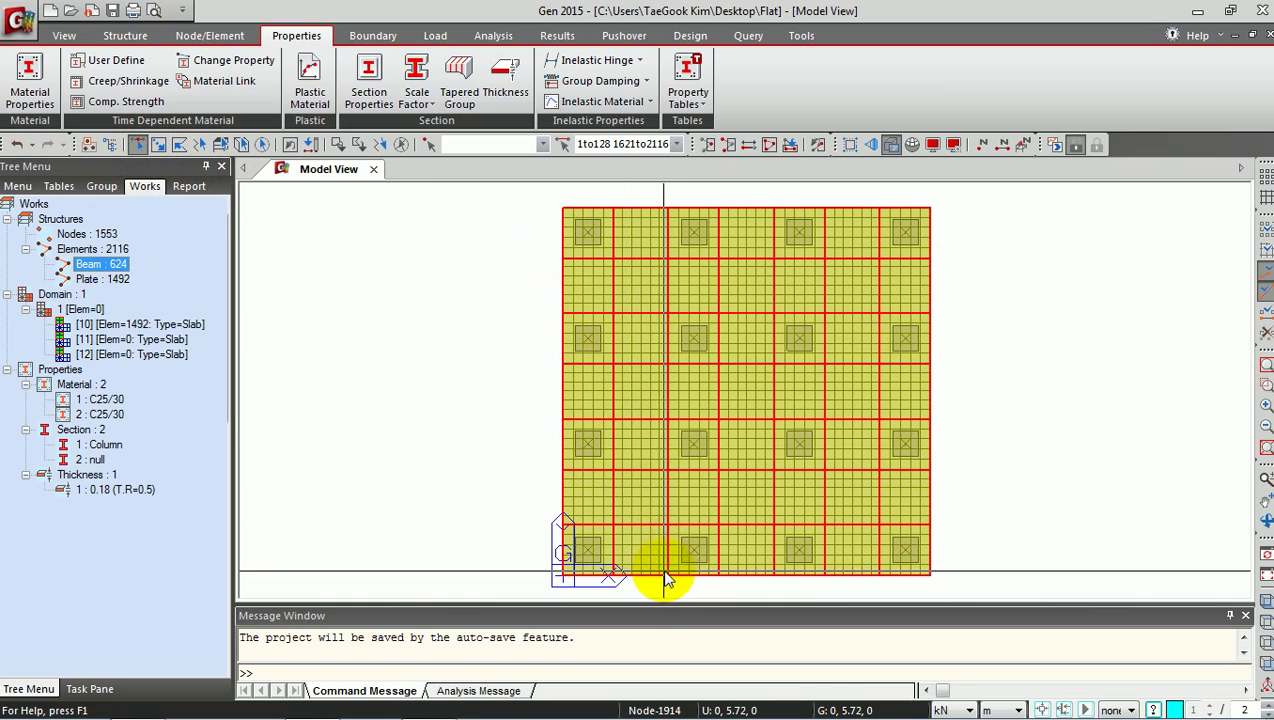
left_click_drag(665, 580, 632, 390)
left_click_drag(618, 226, 616, 200)
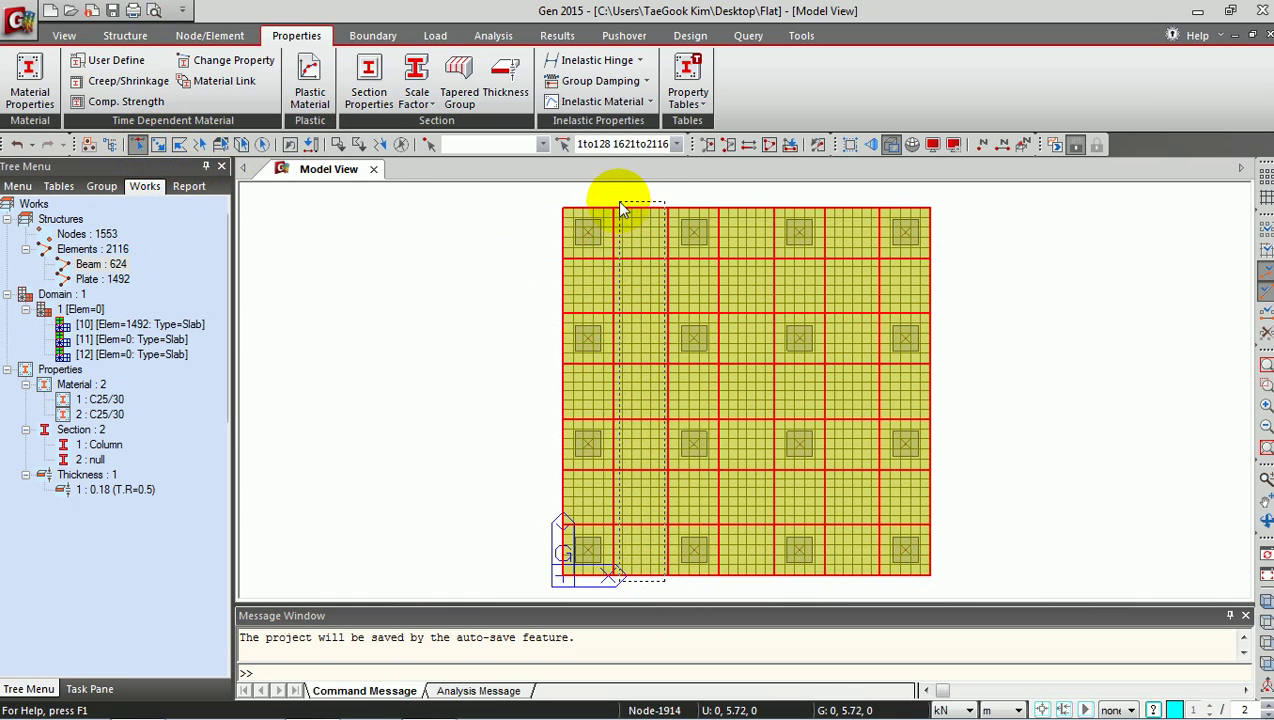
left_click_drag(771, 578, 726, 194)
left_click_drag(877, 579, 860, 297)
left_click_drag(831, 211, 831, 211)
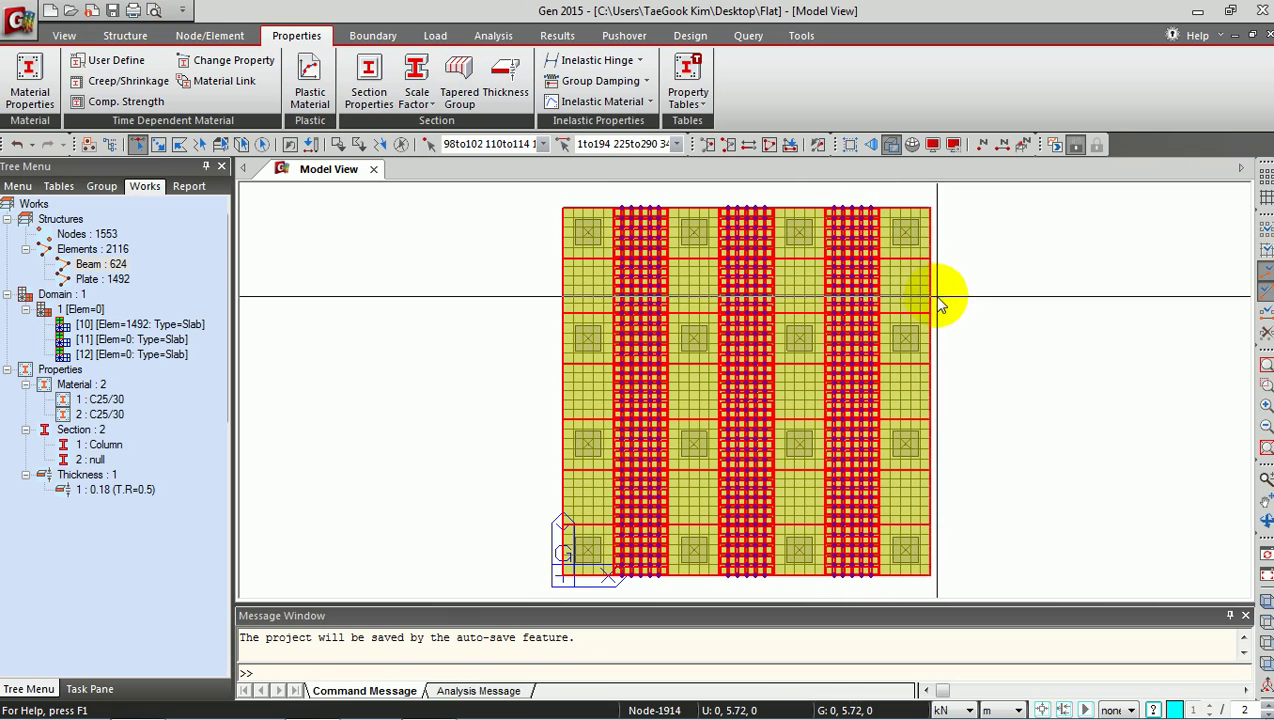
Add the three horizontal slab strips between the column lines to the selection and assign it to sub-domain 11.
left_click_drag(554, 266, 554, 266)
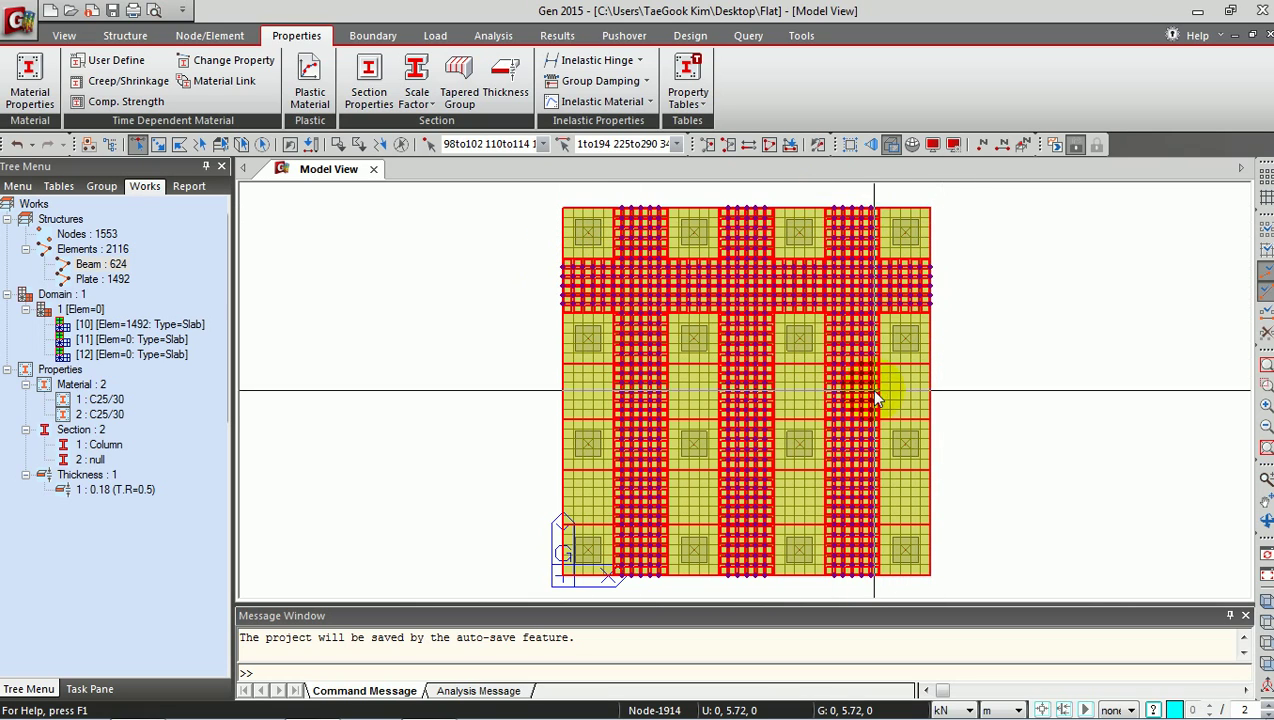
left_click_drag(939, 416, 548, 370)
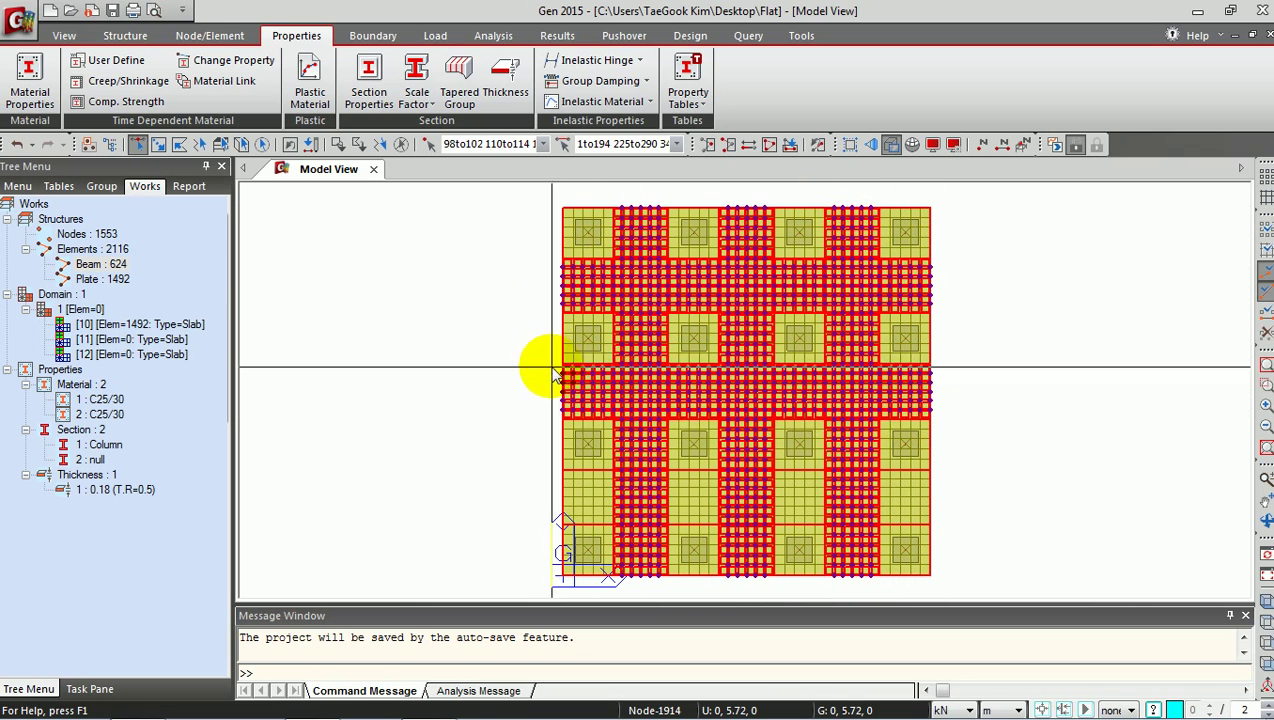
left_click_drag(568, 480, 548, 483)
left_click(163, 341)
left_click_drag(165, 347, 498, 336)
Check the slab elements assigned to sub-domains 10 and 11.
left_click(155, 325)
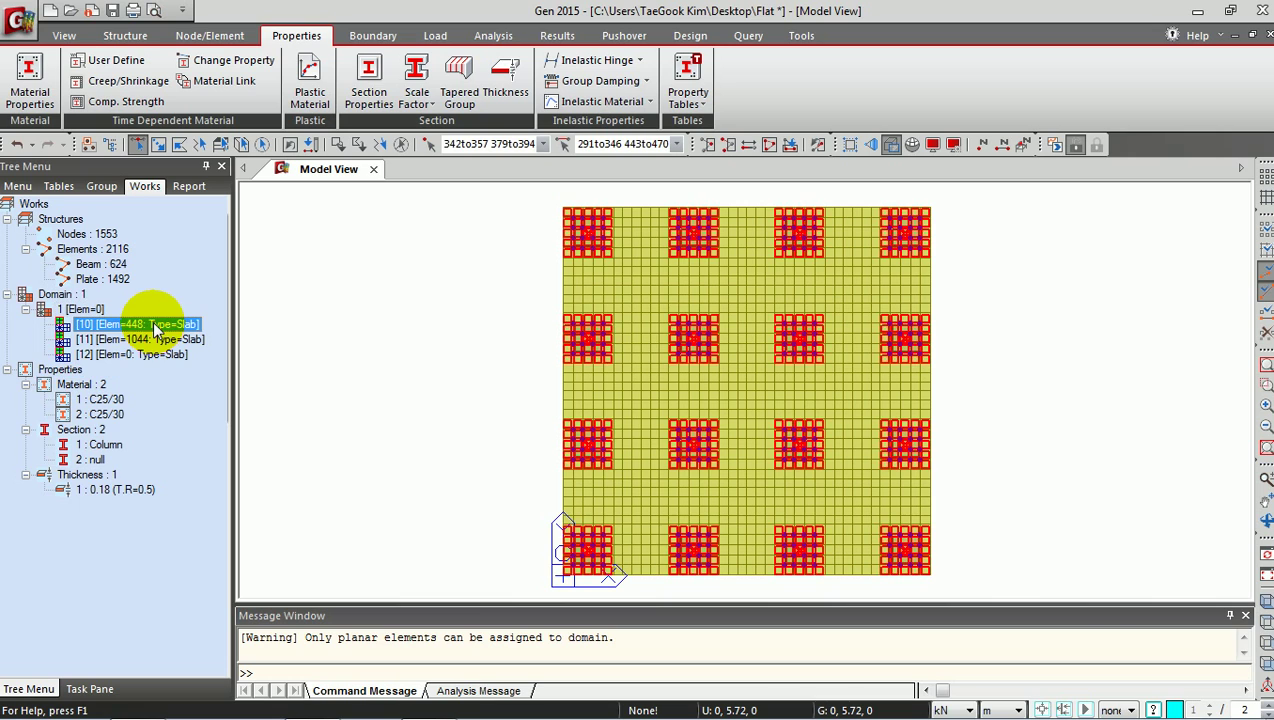
left_click(157, 341)
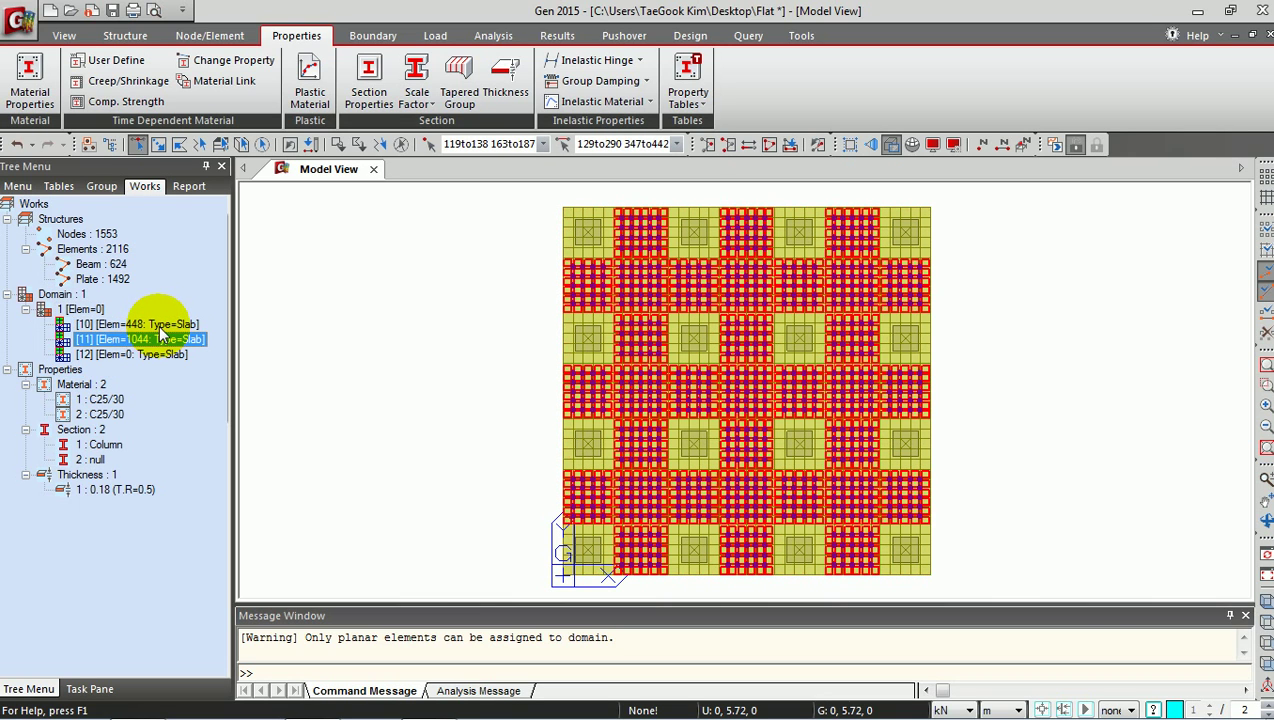
left_click(158, 325)
left_click(164, 341)
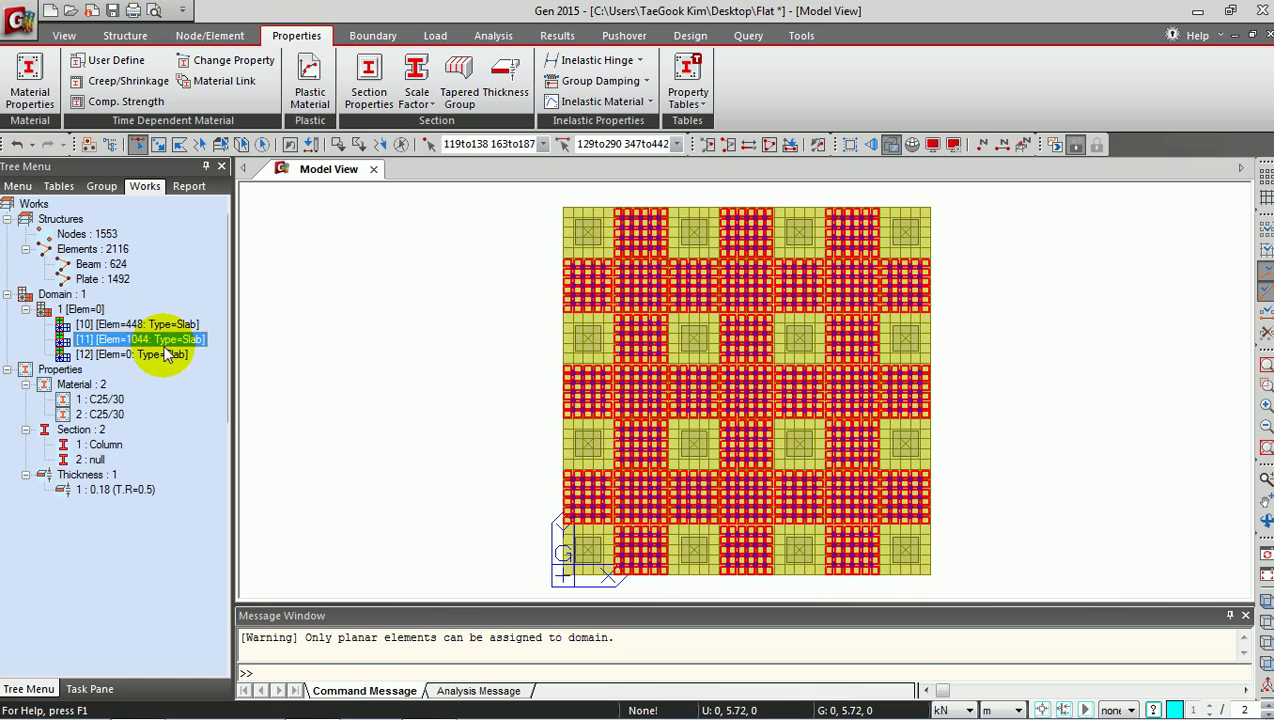
Highlight the beam elements as panel borders and window-select the three interior slab panels between columns in the row nearest the slab's upper edge.
left_click(398, 143)
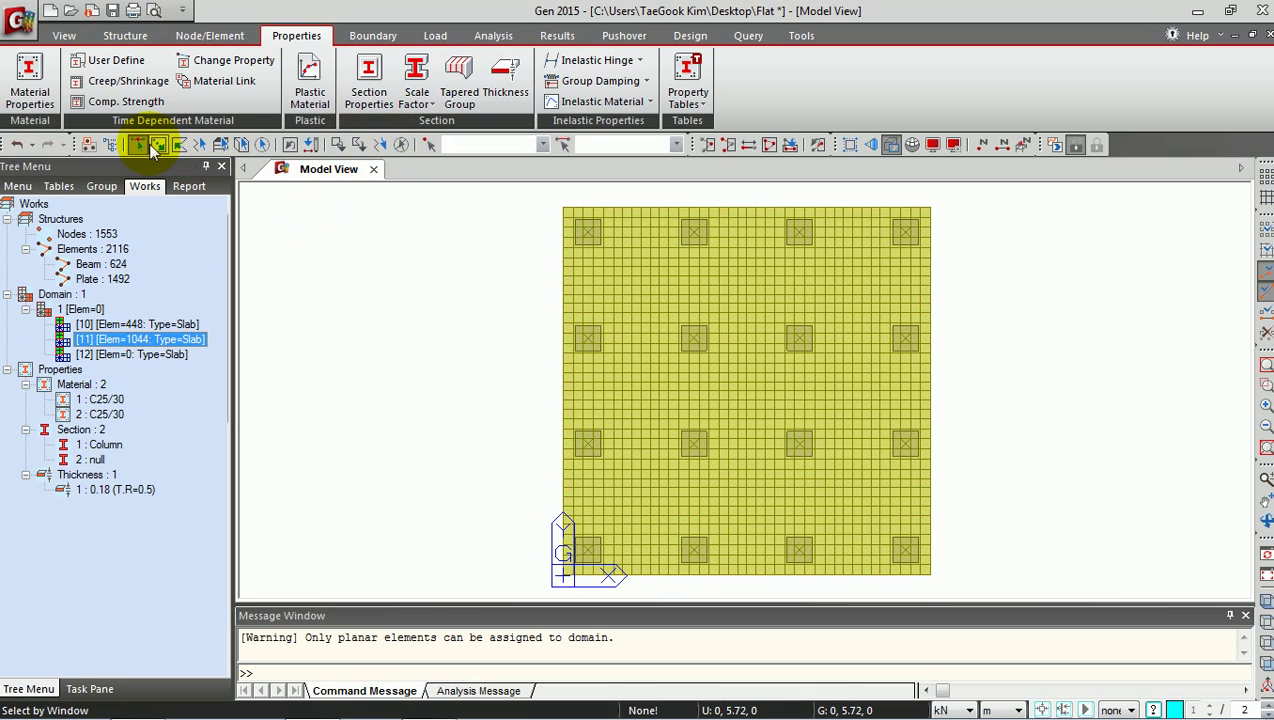
left_click(108, 262)
left_click_drag(663, 308, 620, 272)
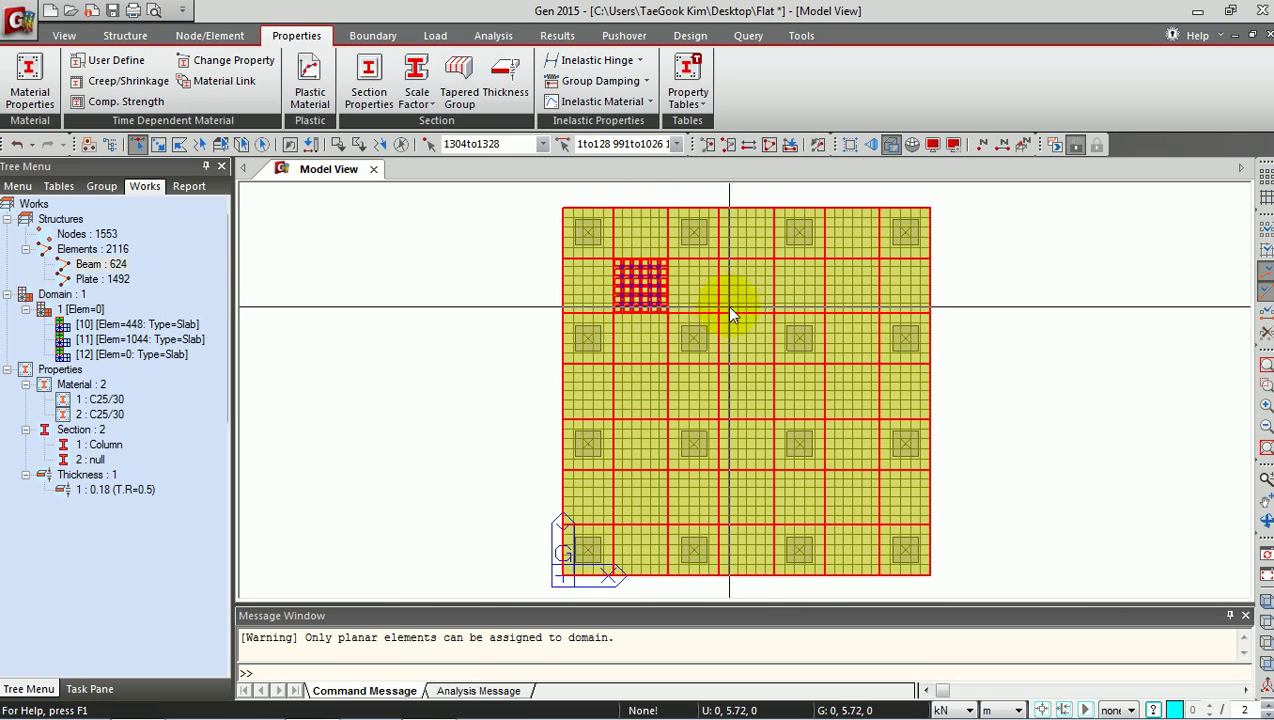
left_click_drag(771, 309, 725, 268)
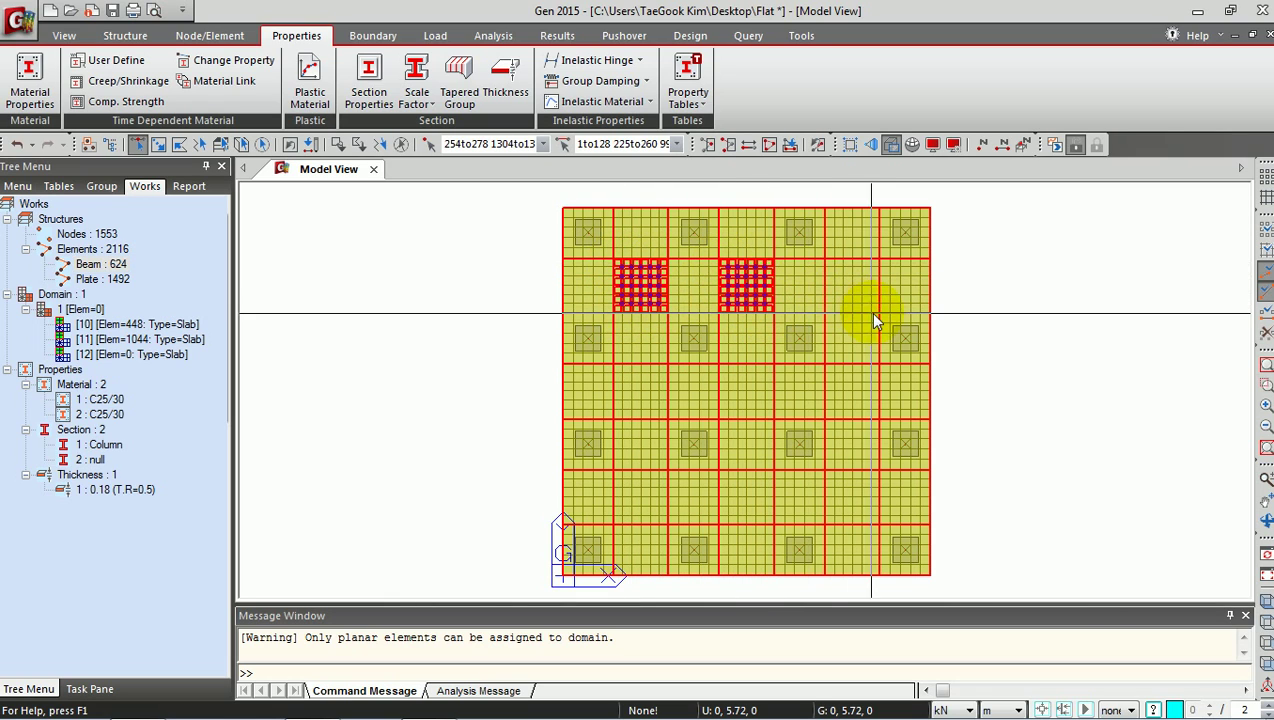
left_click_drag(876, 310, 828, 268)
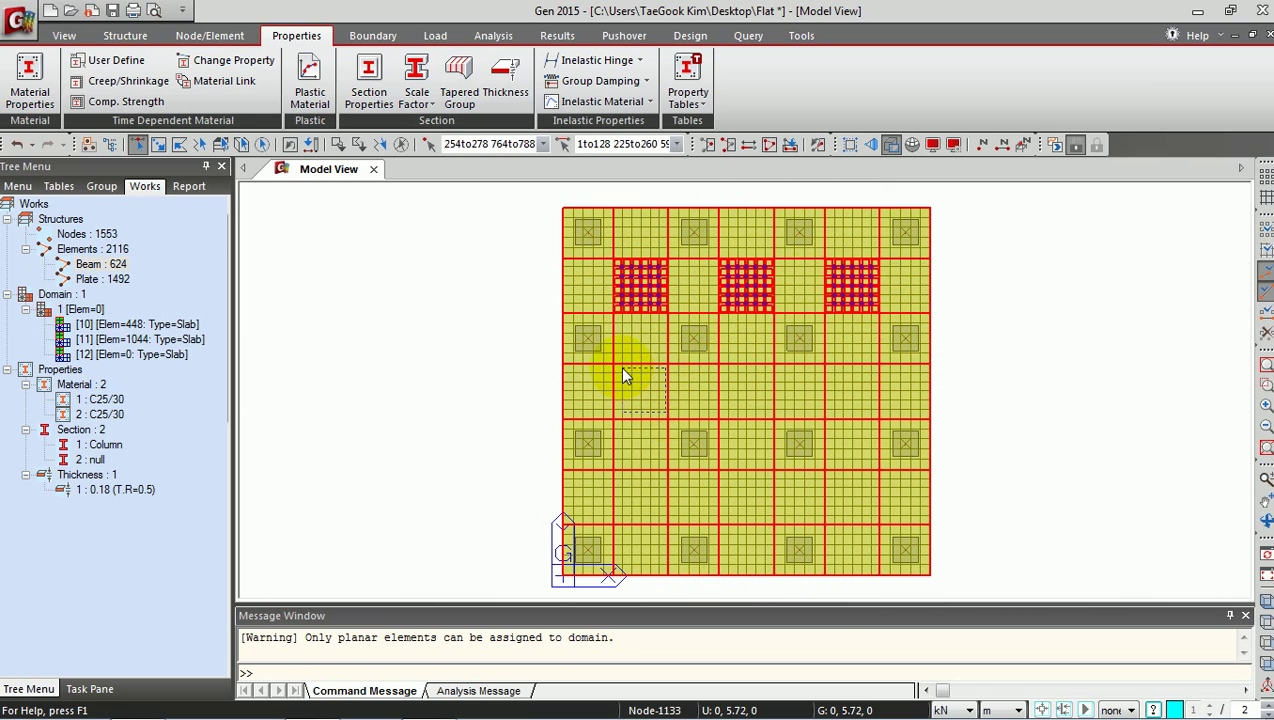
Add the six interior panels of the middle and lower rows to the selection and assign all selected elements to sub-domain 12.
left_click_drag(619, 369, 619, 369)
left_click_drag(771, 413, 724, 372)
left_click_drag(876, 412, 827, 376)
left_click_drag(663, 519, 618, 477)
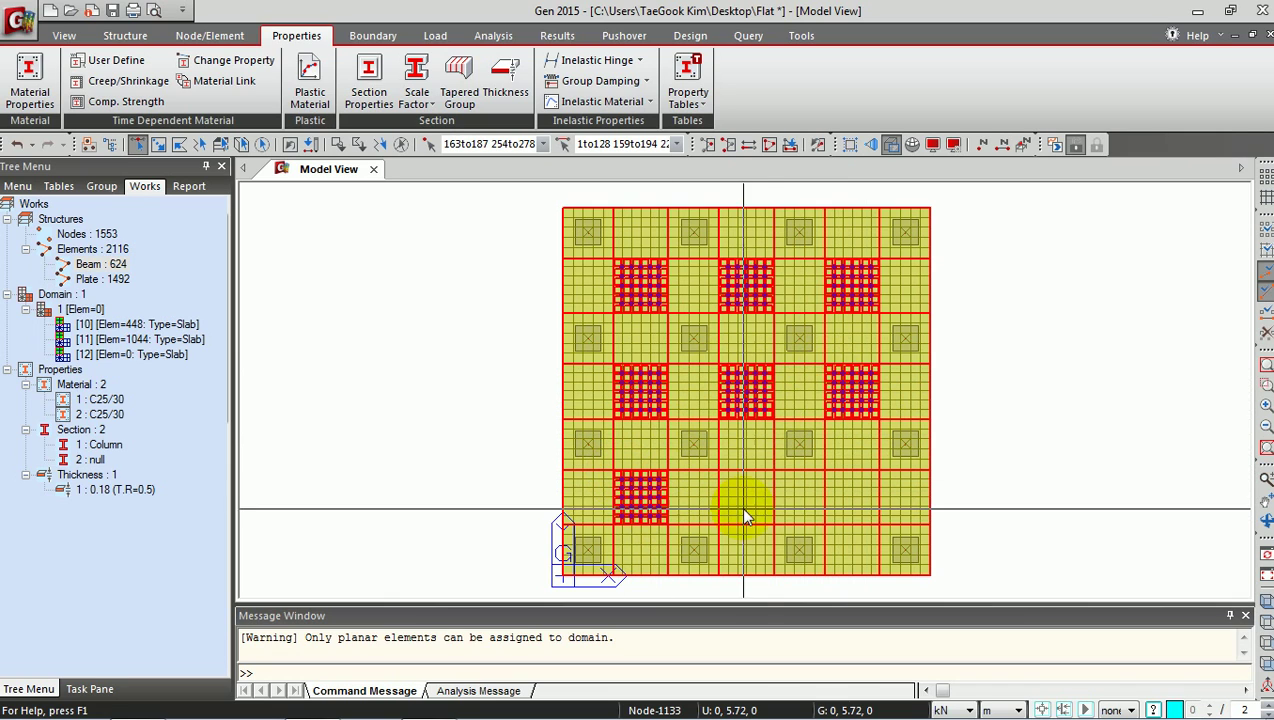
left_click_drag(771, 518, 728, 484)
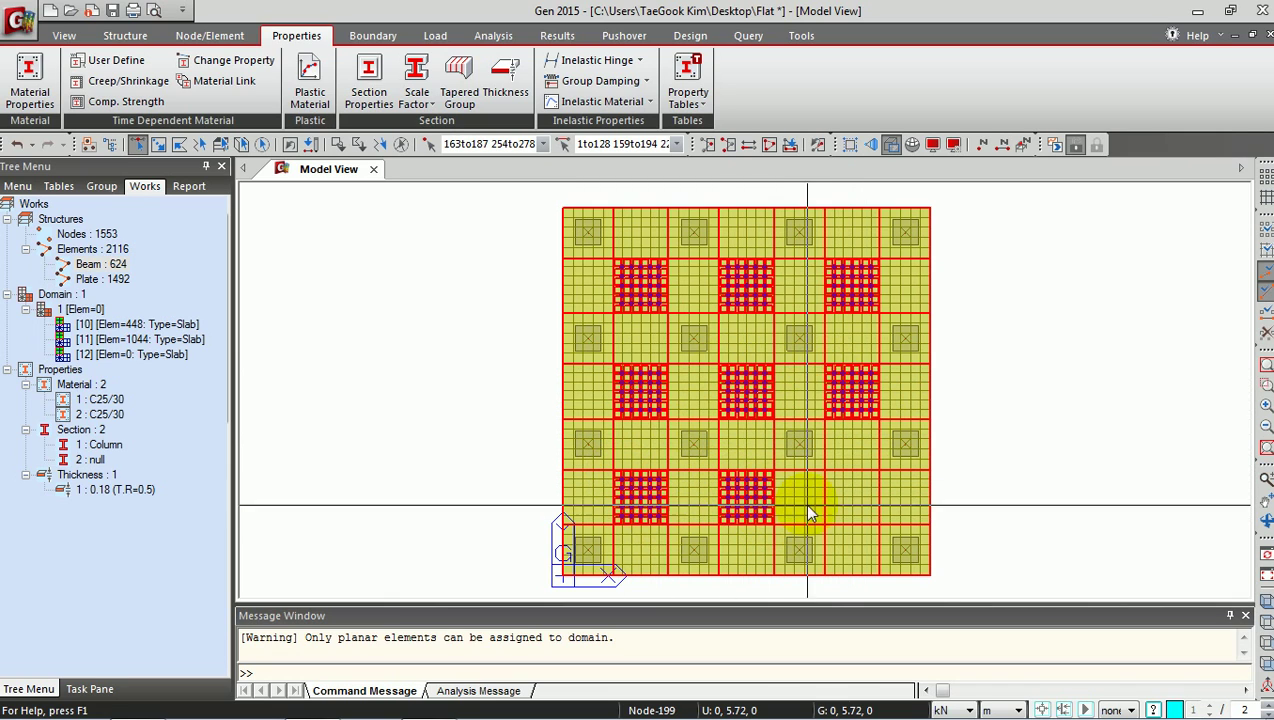
left_click_drag(874, 519, 825, 474)
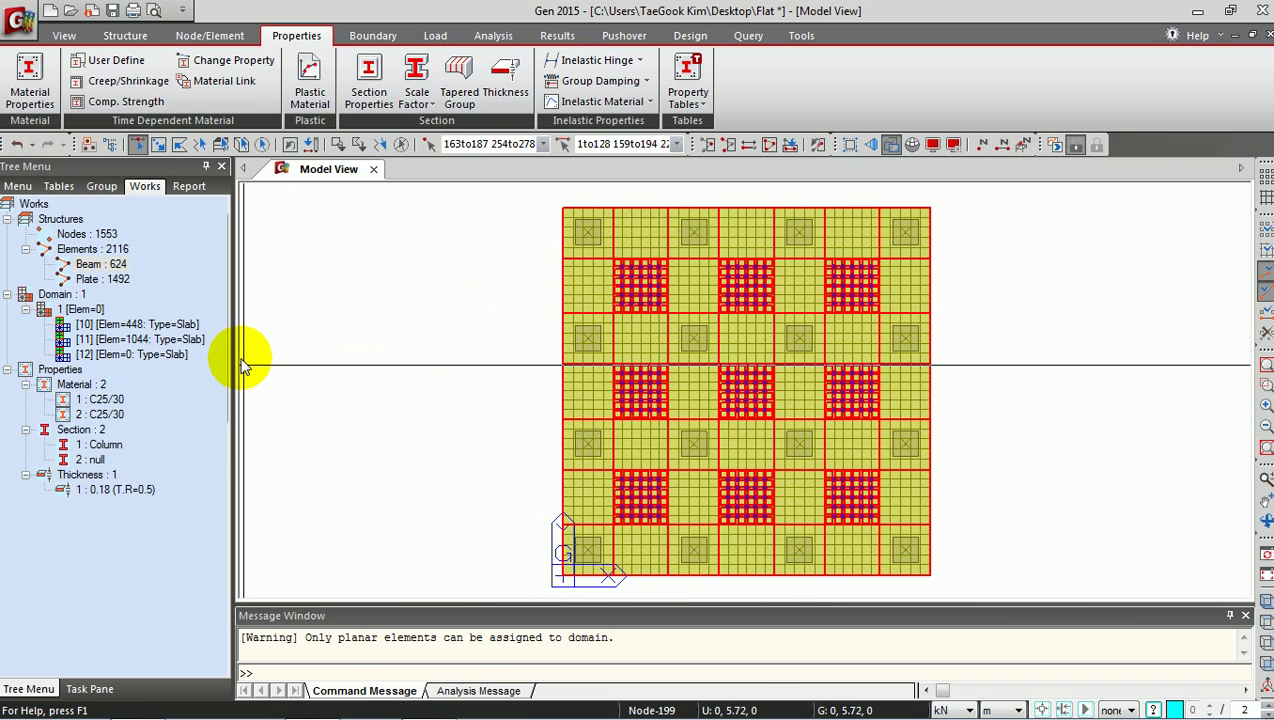
left_click_drag(156, 355, 375, 398)
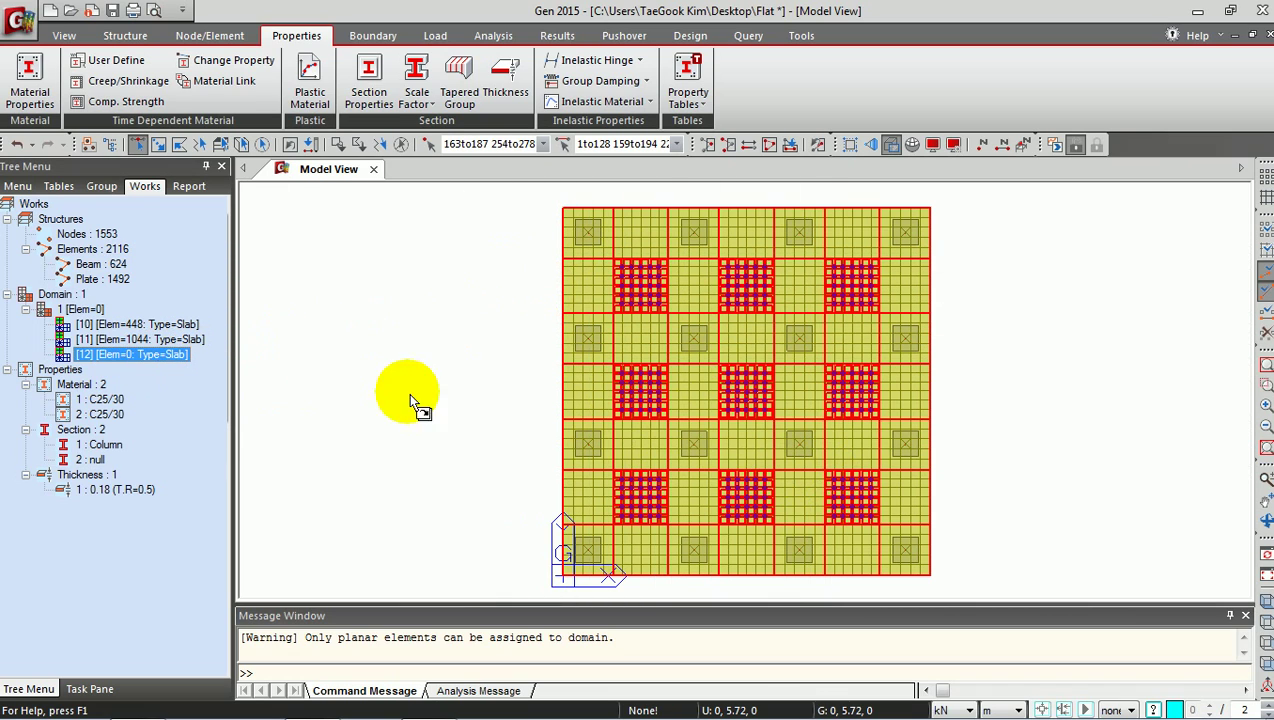
left_click_drag(523, 403, 512, 390)
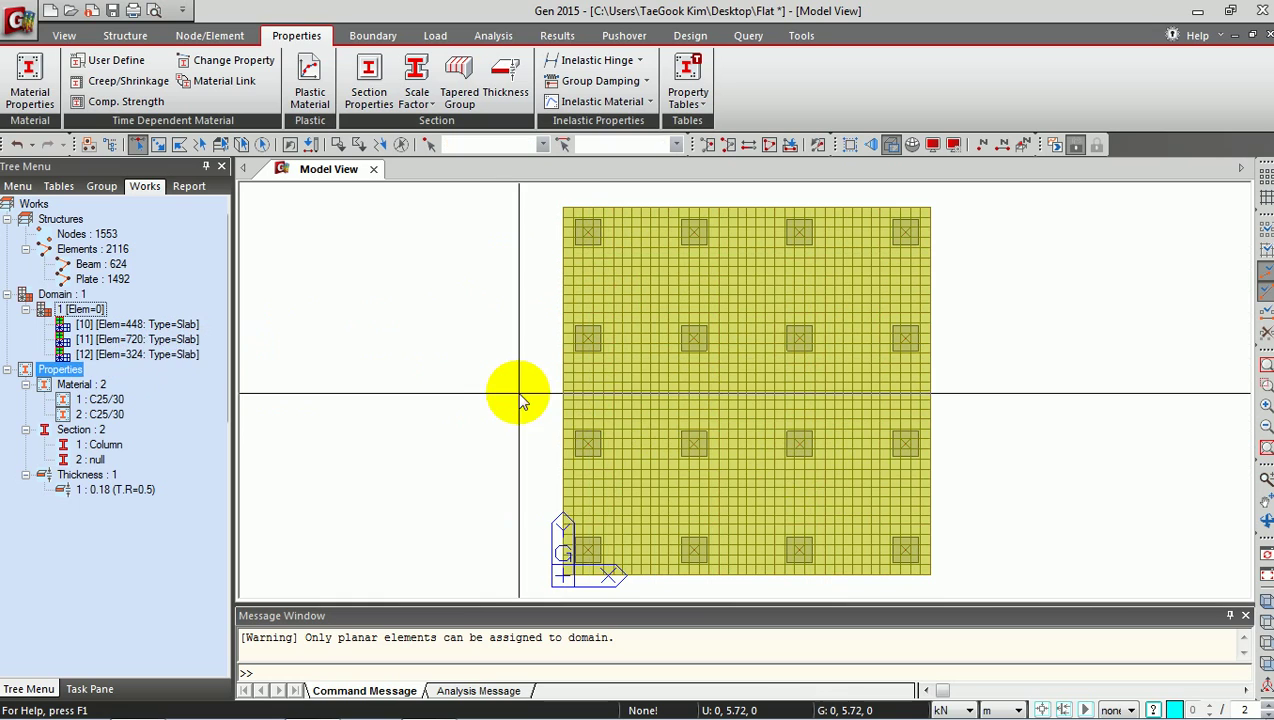
Check the slab elements assigned to sub-domains 10, 11 and 12.
left_click(140, 325)
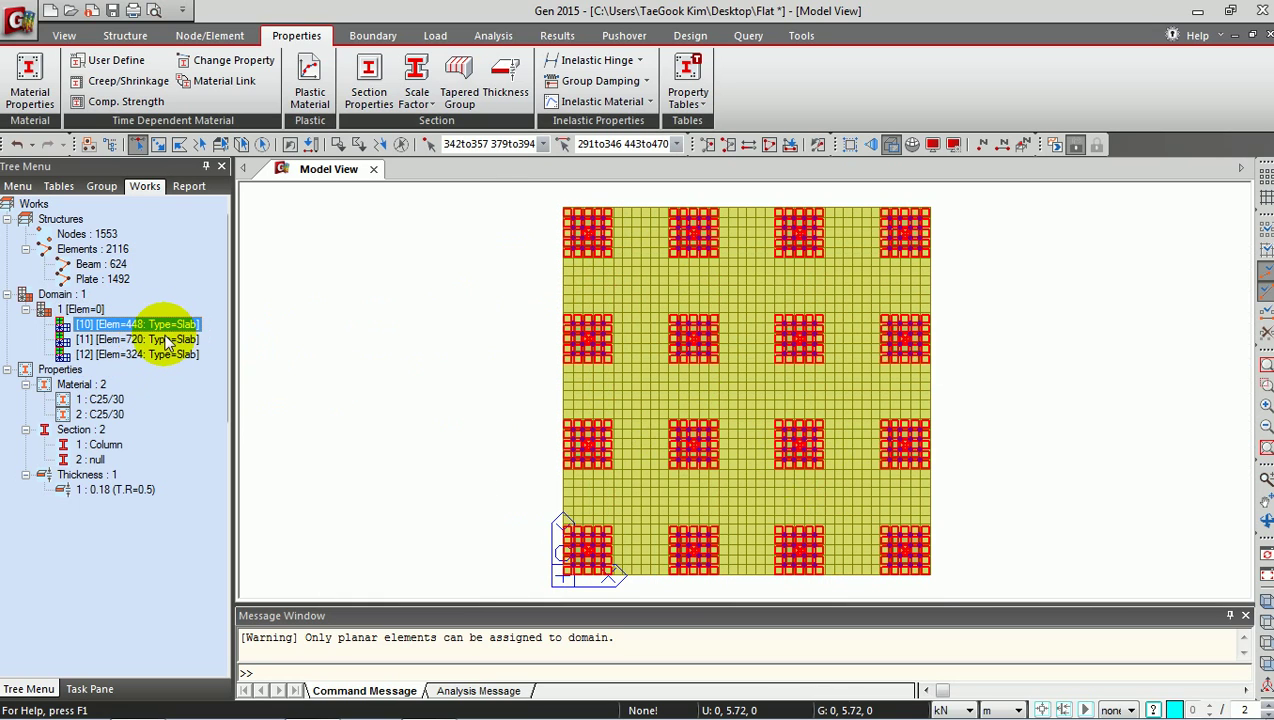
left_click(166, 340)
left_click(165, 353)
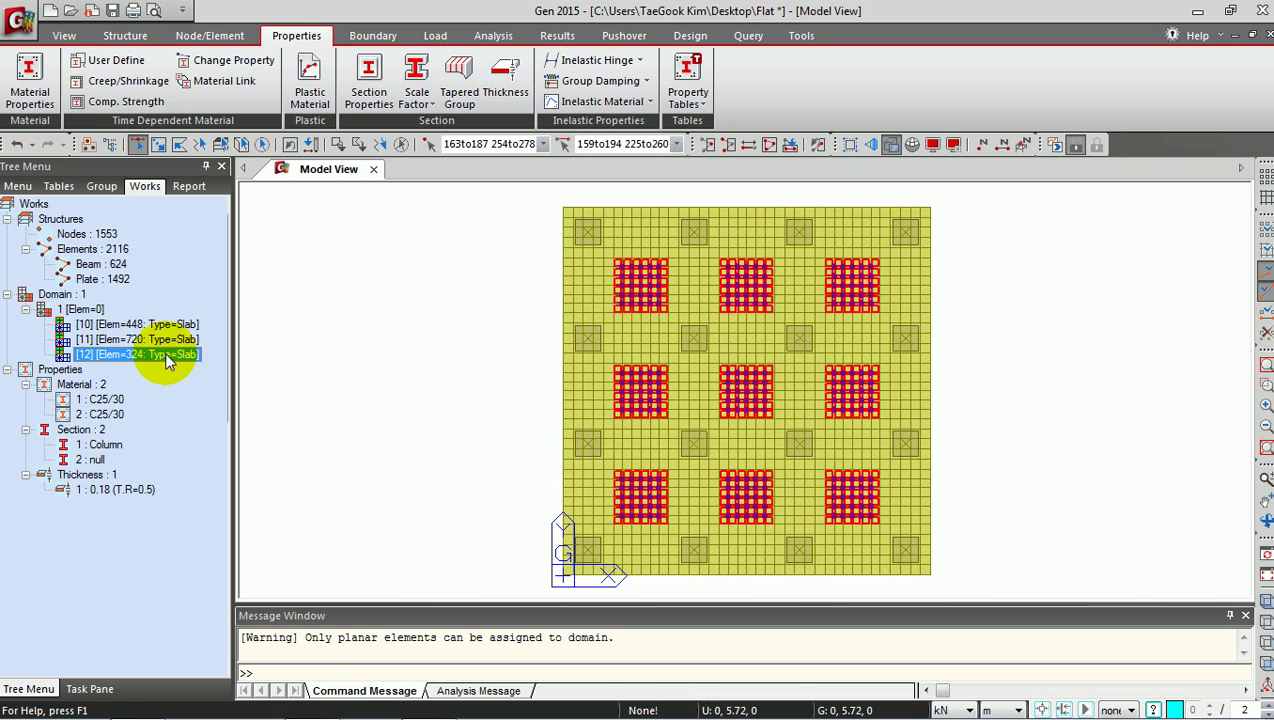
Open the sub-domain definitions and rename sub-domain [11] as S1.
right_click(162, 325)
left_click(245, 573)
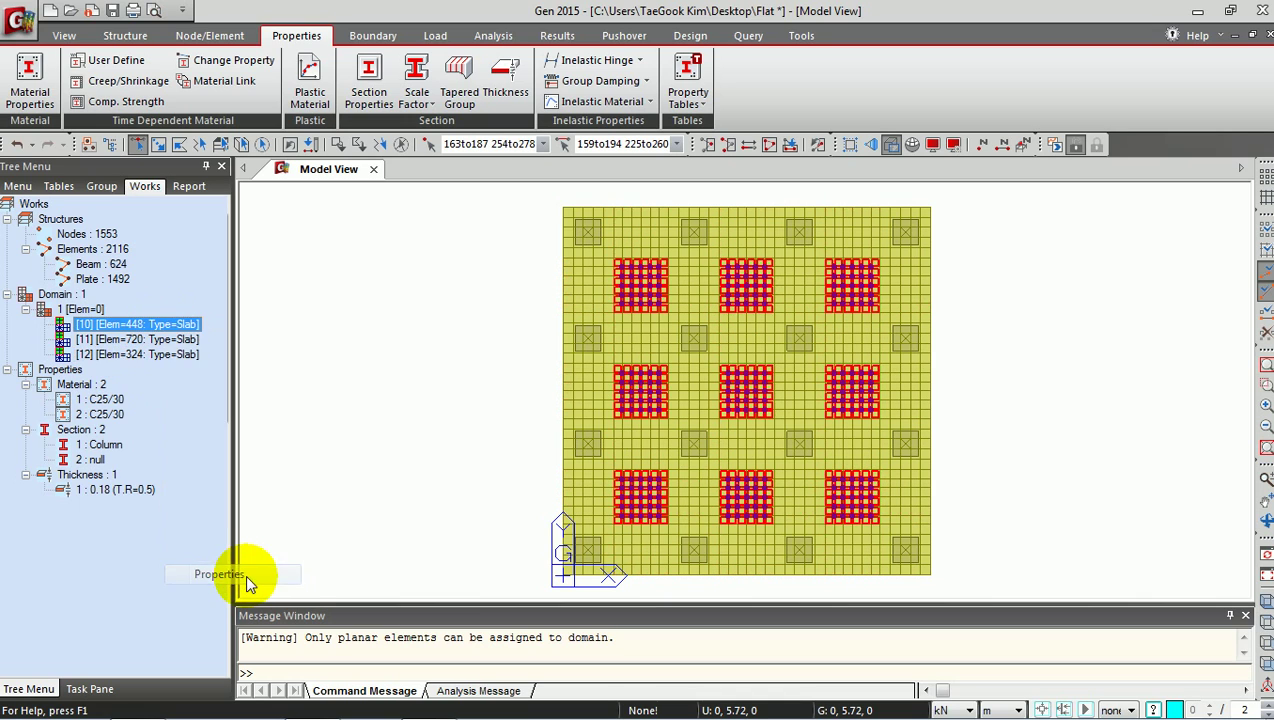
left_click(160, 130)
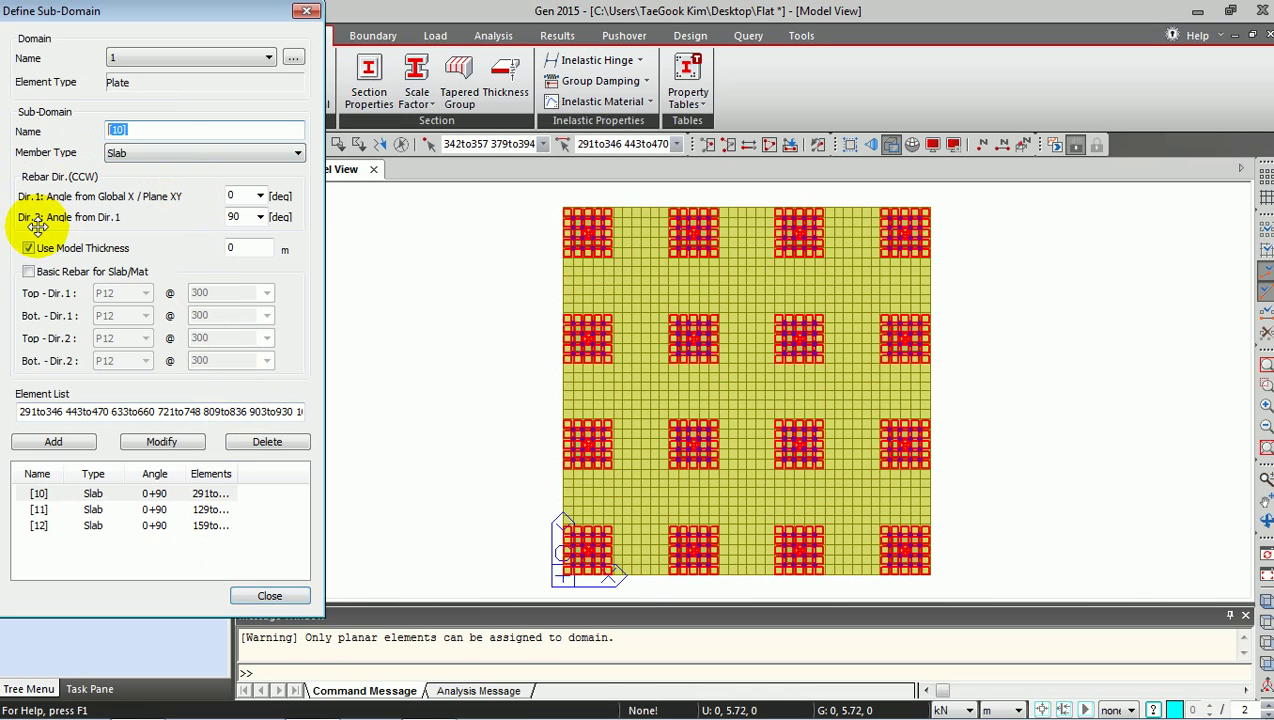
left_click(110, 509)
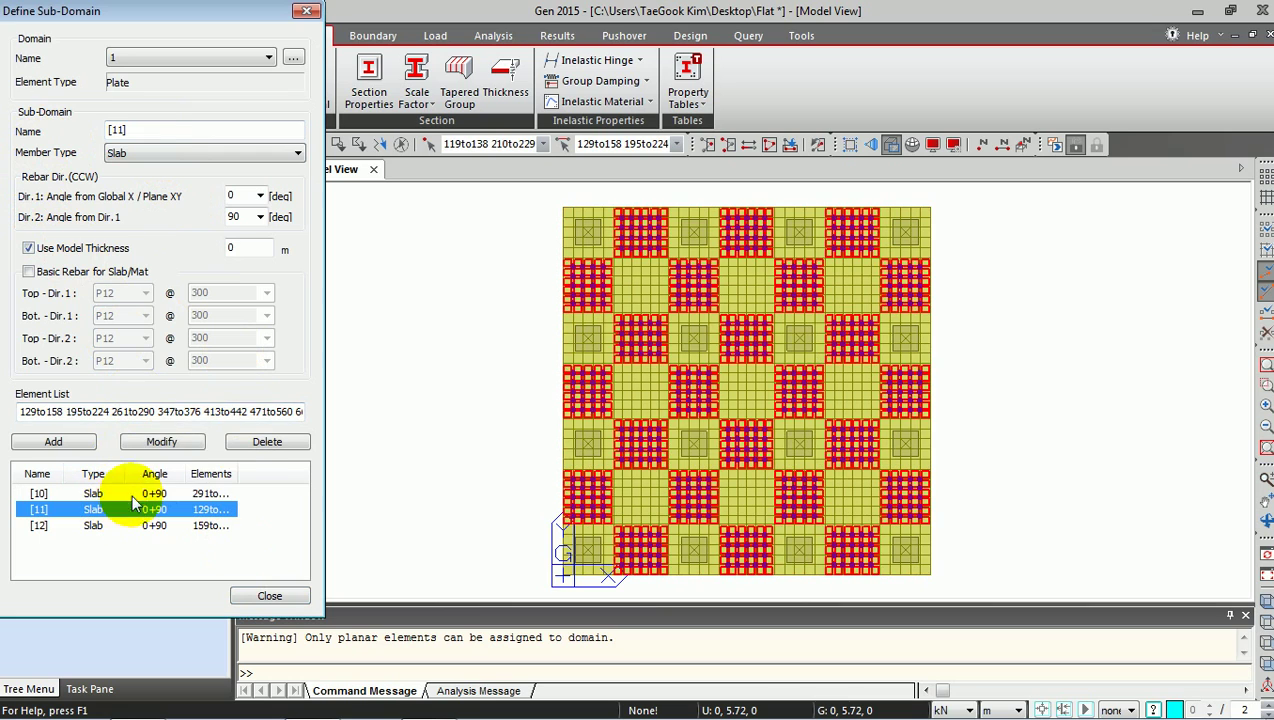
left_click(150, 129)
type("S1")
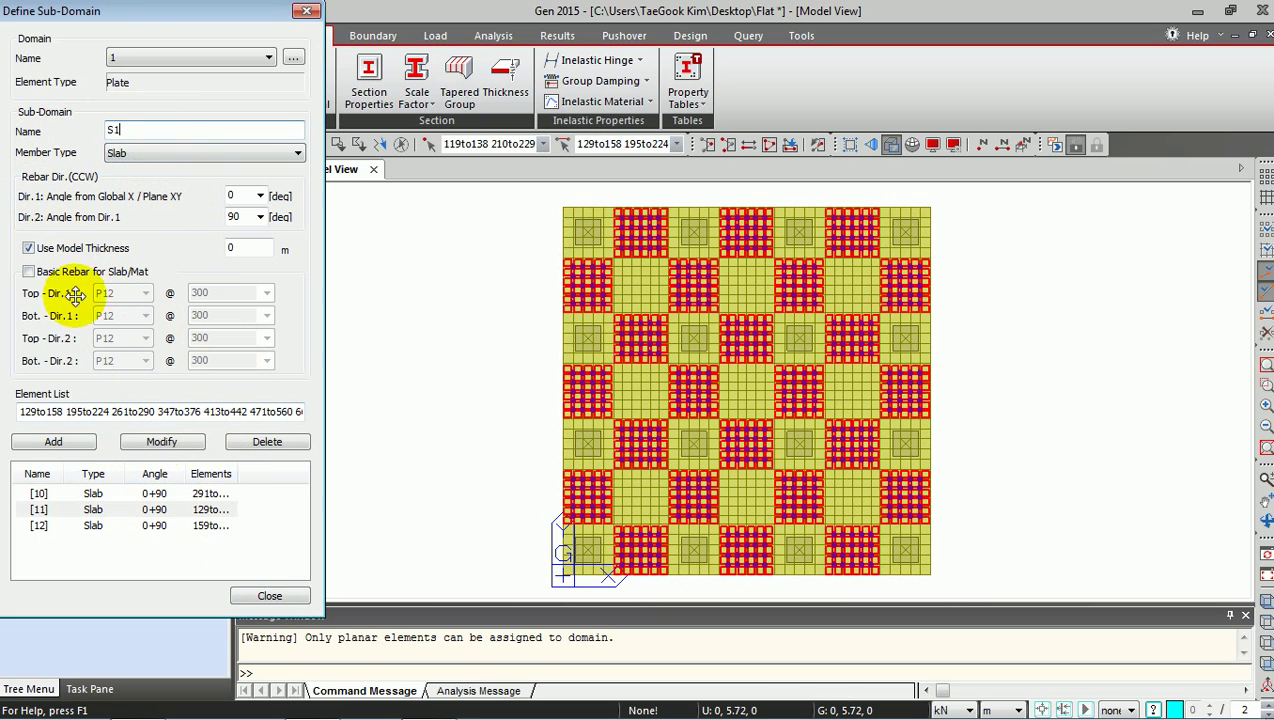
left_click(178, 446)
Rename sub-domain [10], the slab areas around the columns, as S2.
left_click(148, 493)
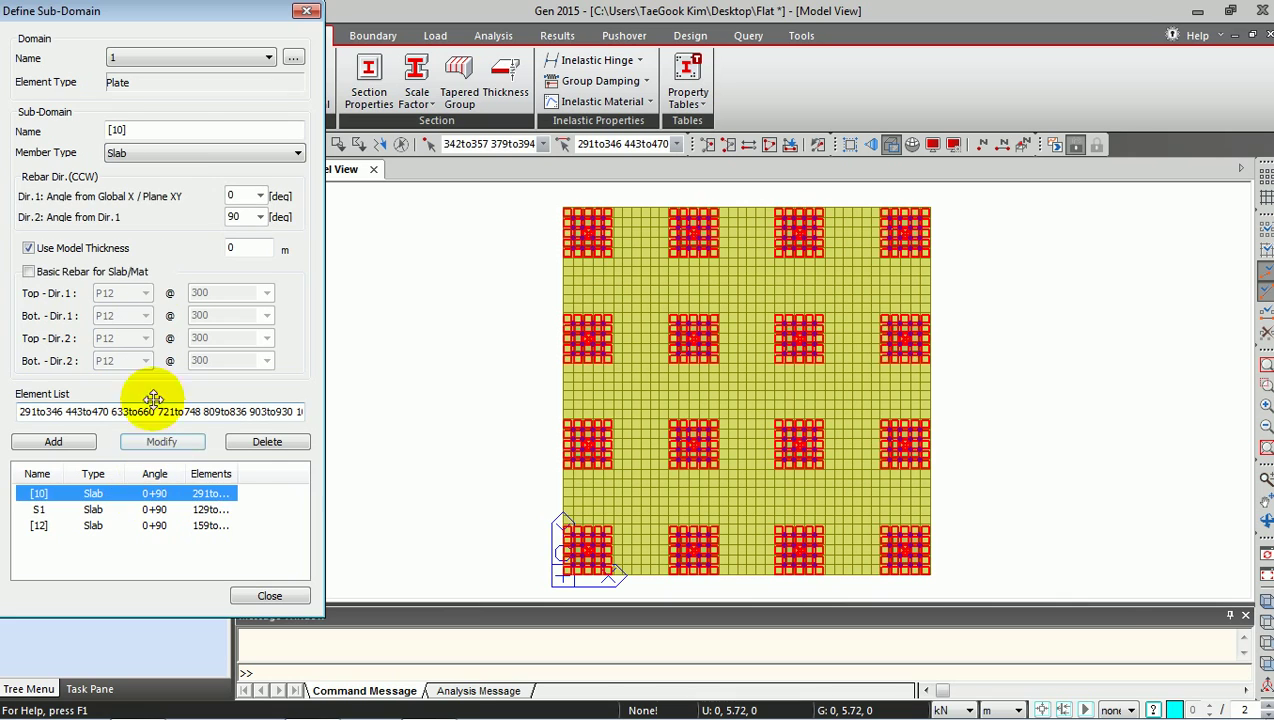
left_click(176, 129)
type("S2")
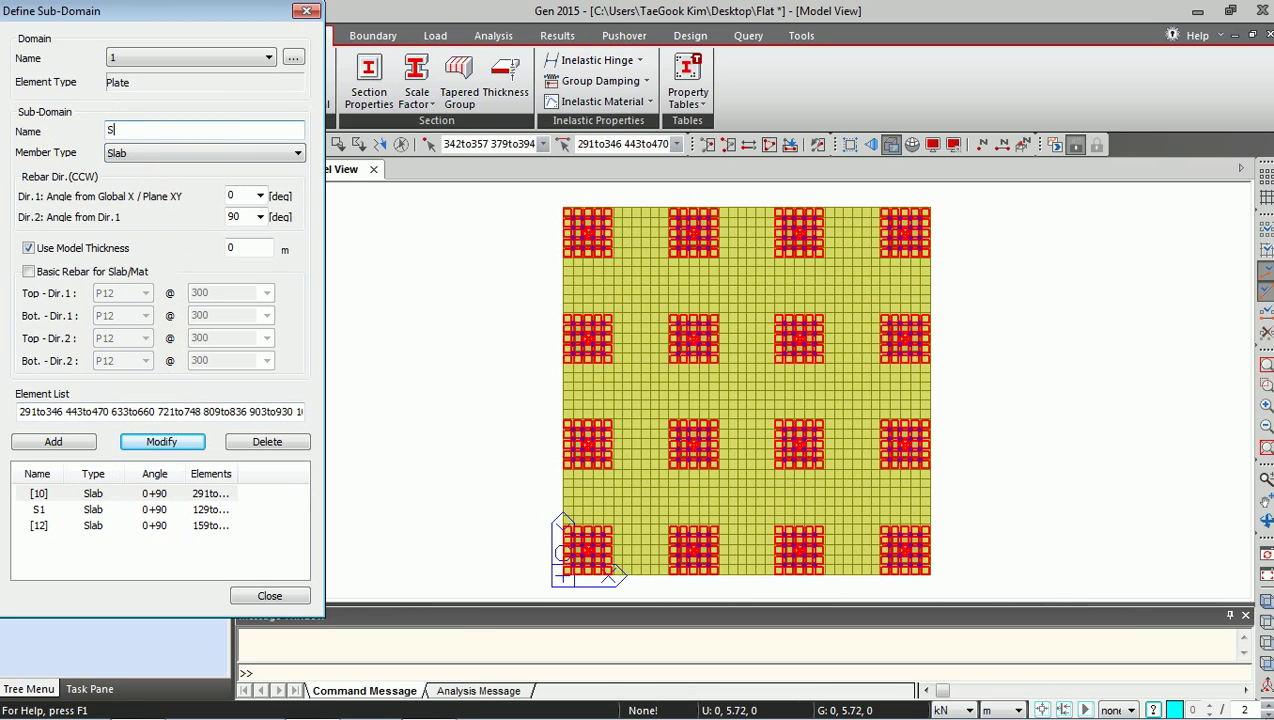
left_click(162, 441)
Rename sub-domain [12], the interior panels, as S3 and close the sub-domain definitions.
left_click(139, 522)
left_click(171, 129)
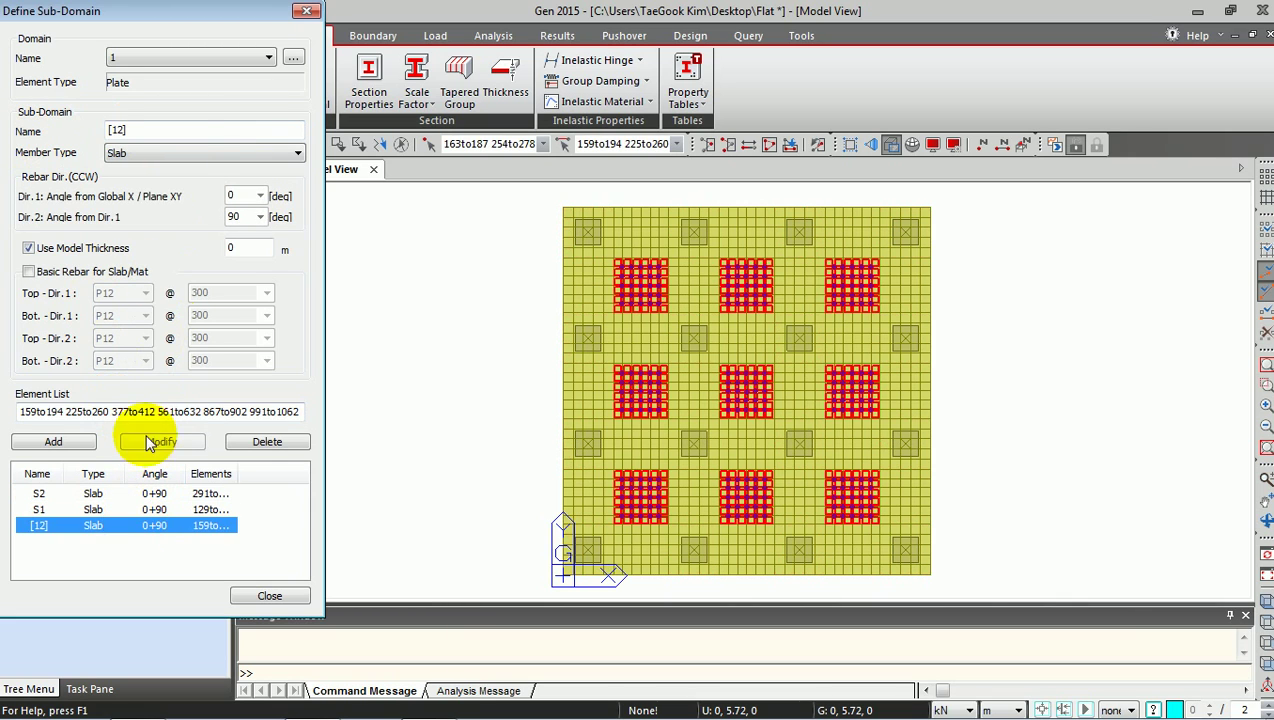
type("S")
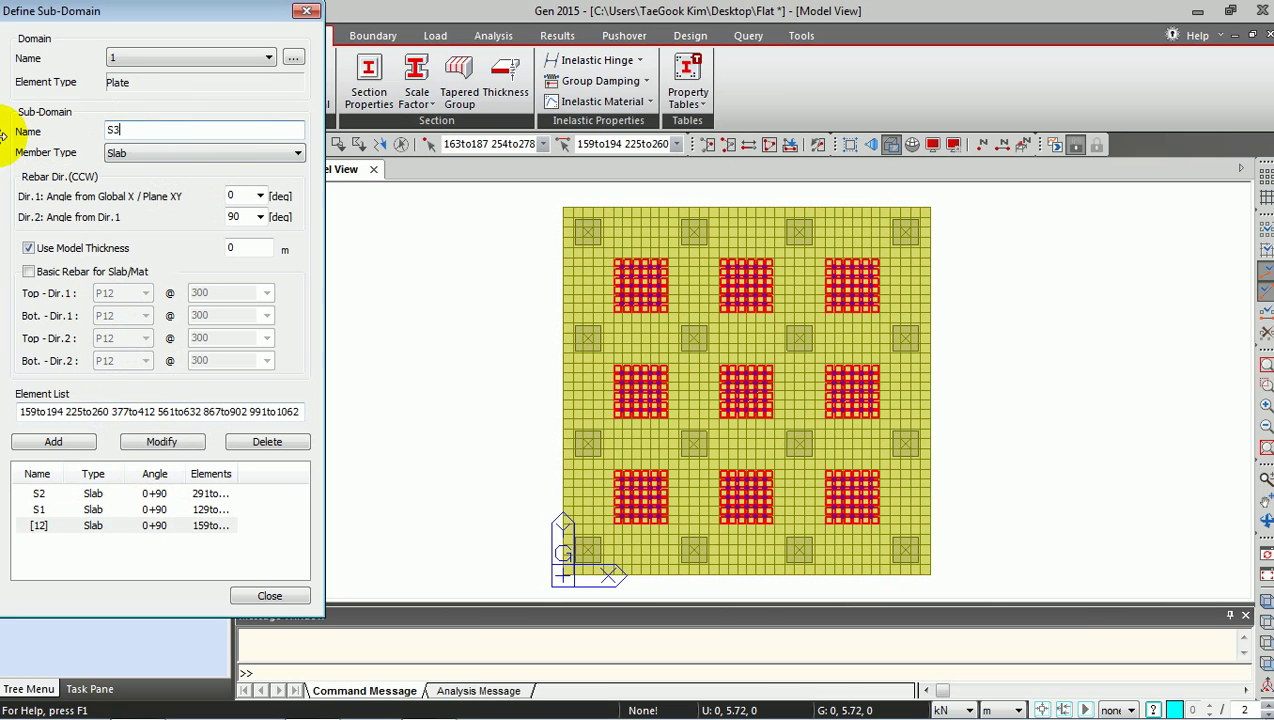
type("3")
left_click(162, 441)
left_click(269, 596)
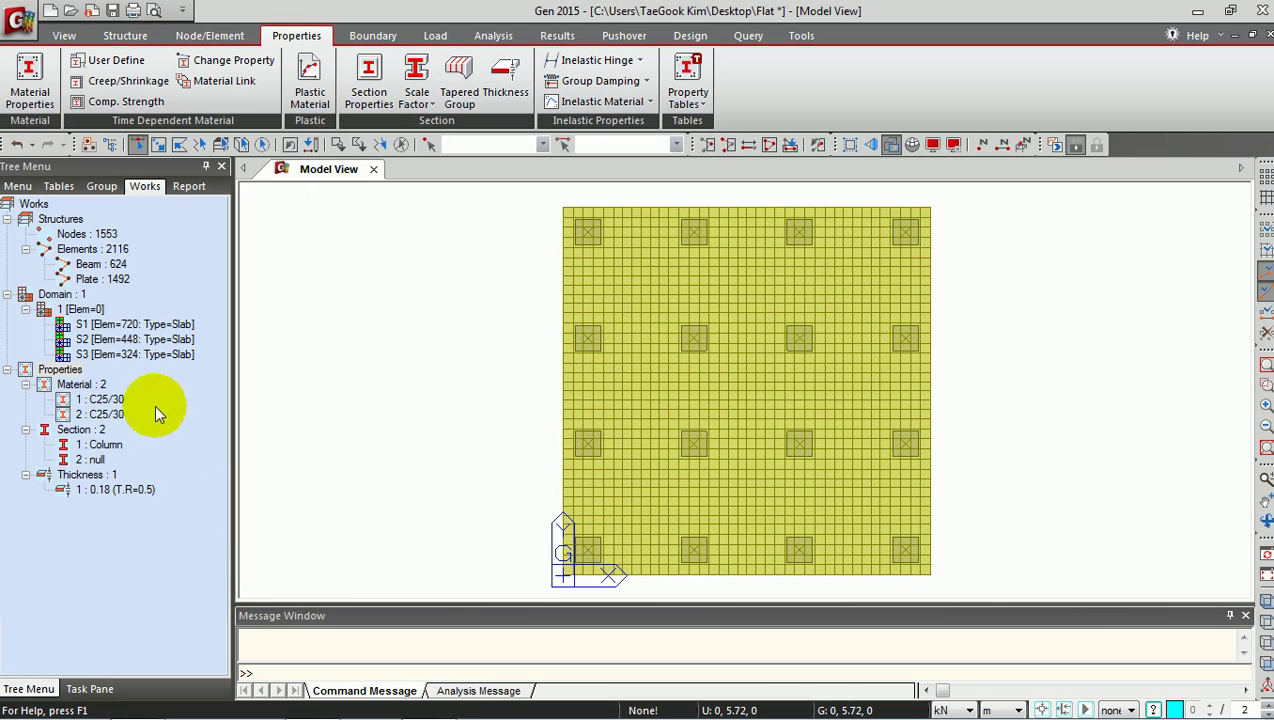
Check the slab elements belonging to sub-domains S1, S2 and S3, and clear the selection.
left_click(130, 324)
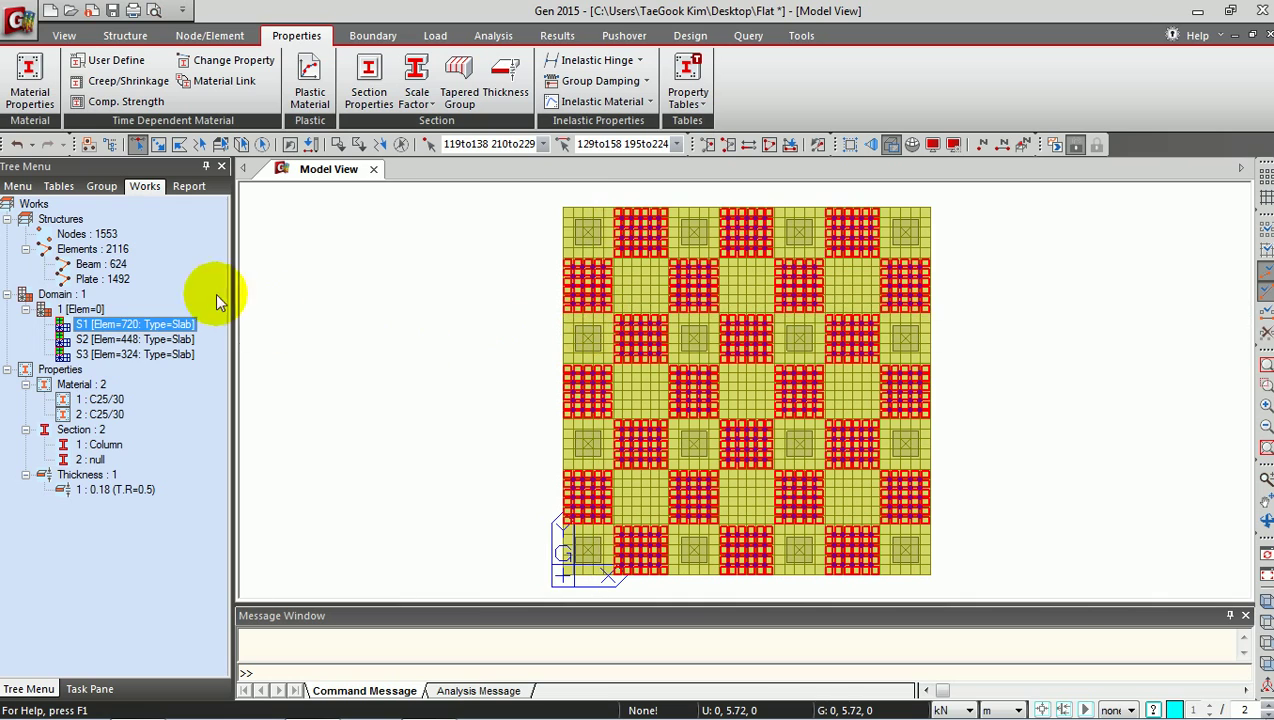
left_click(128, 340)
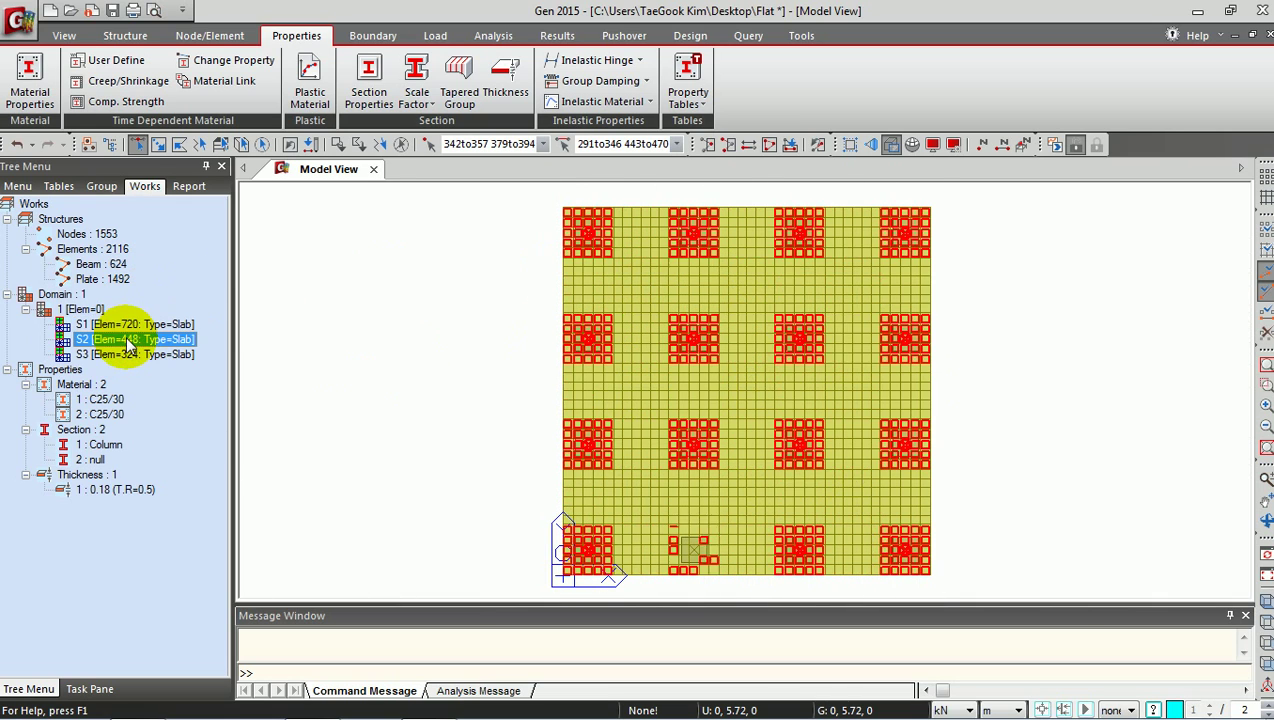
left_click(114, 355)
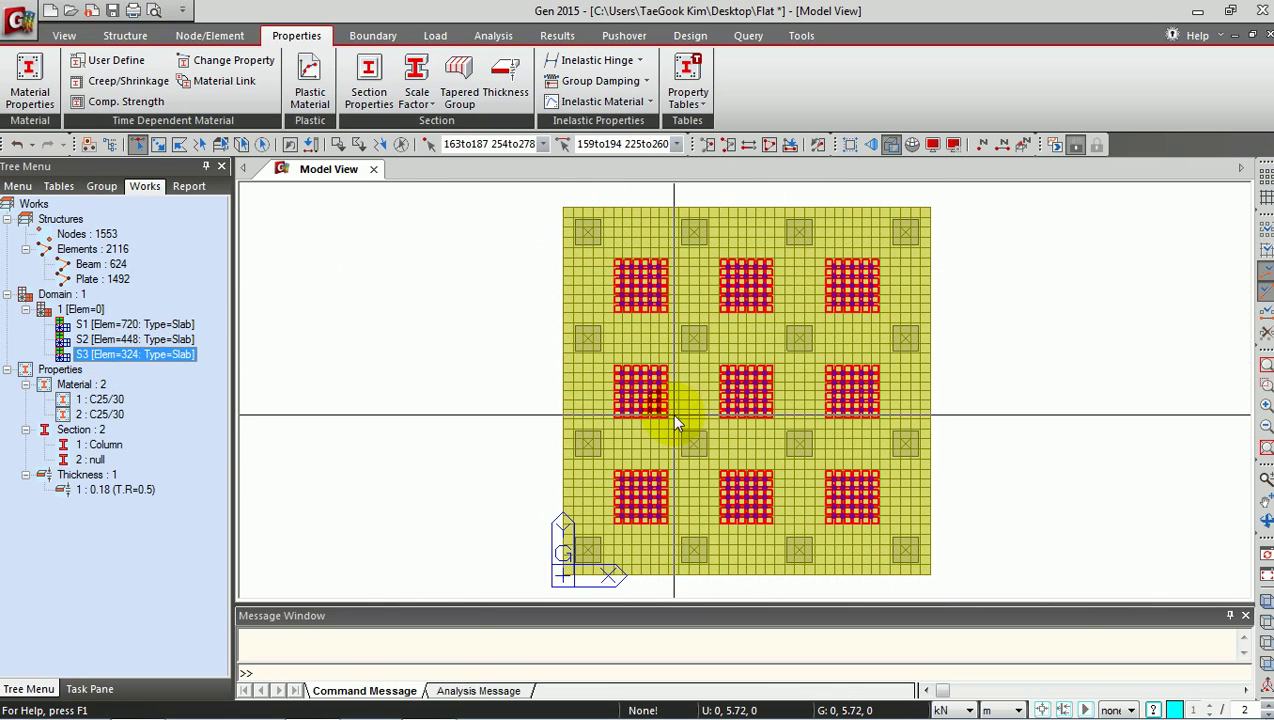
left_click(403, 145)
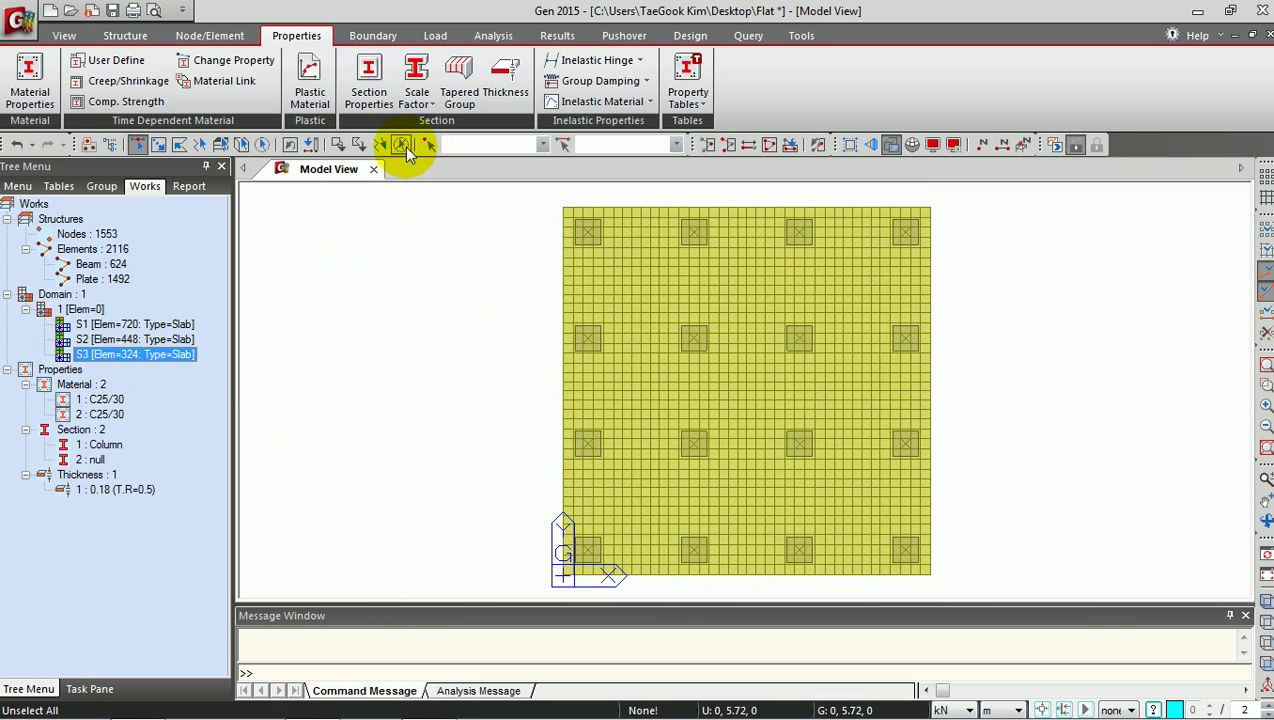
Show the model in isometric view and select all column base nodes with an XY plane selection at Z position 0 m.
left_click(1264, 600)
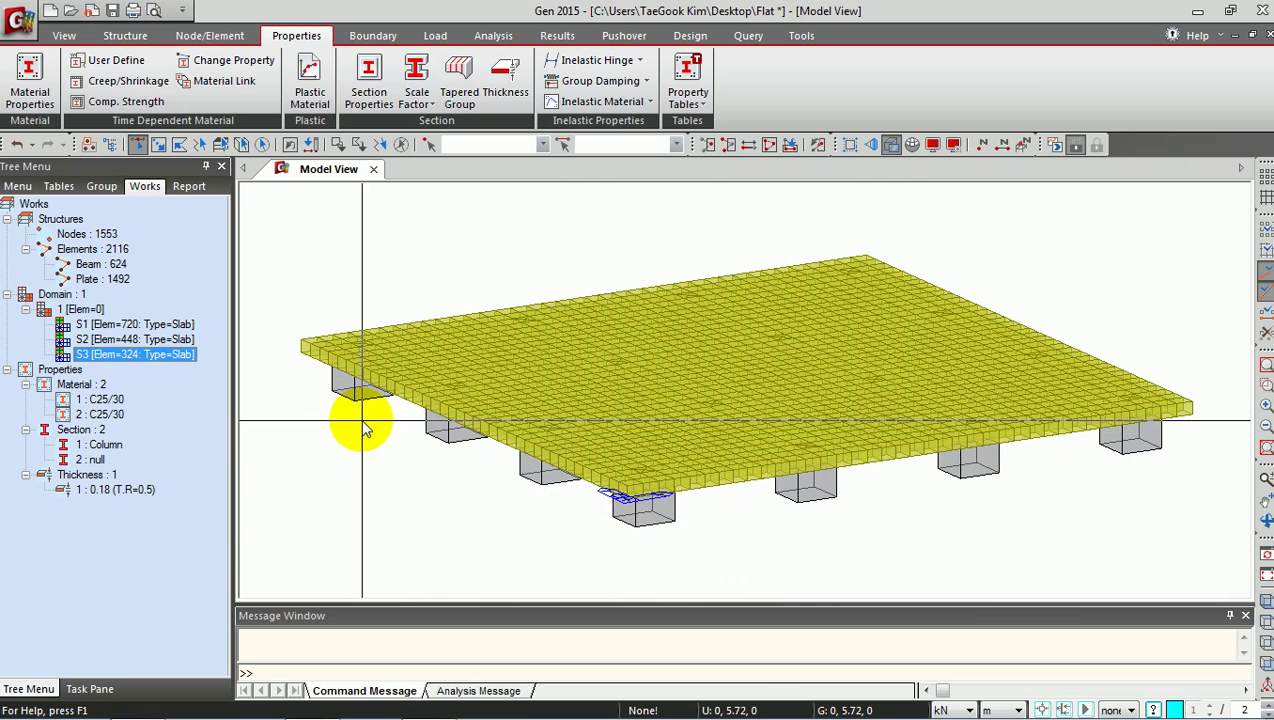
left_click(221, 144)
left_click(288, 282)
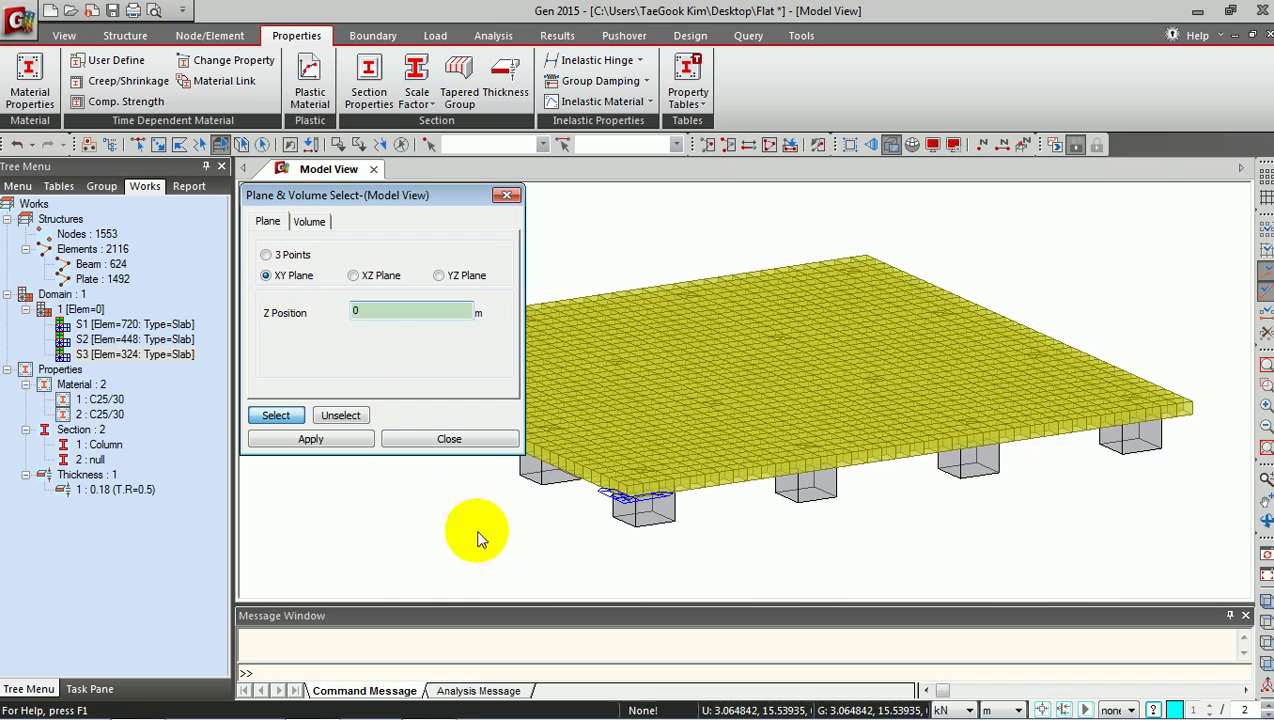
left_click(641, 534)
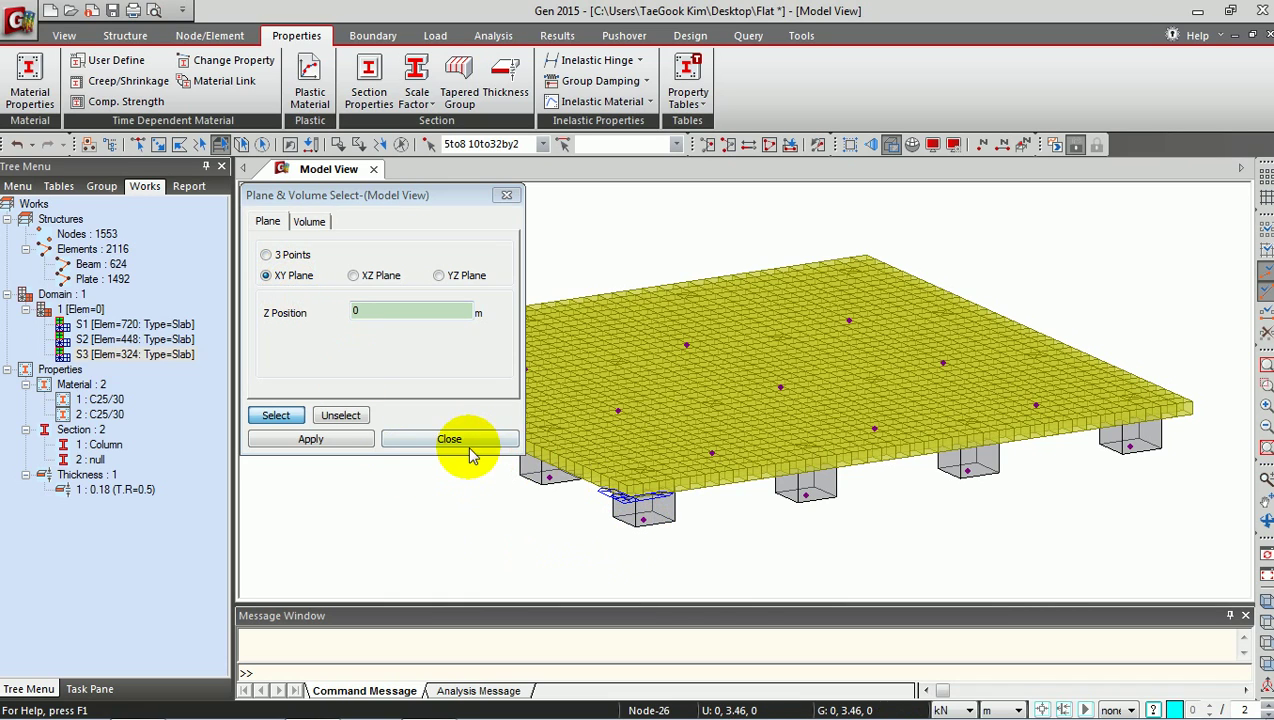
left_click(463, 440)
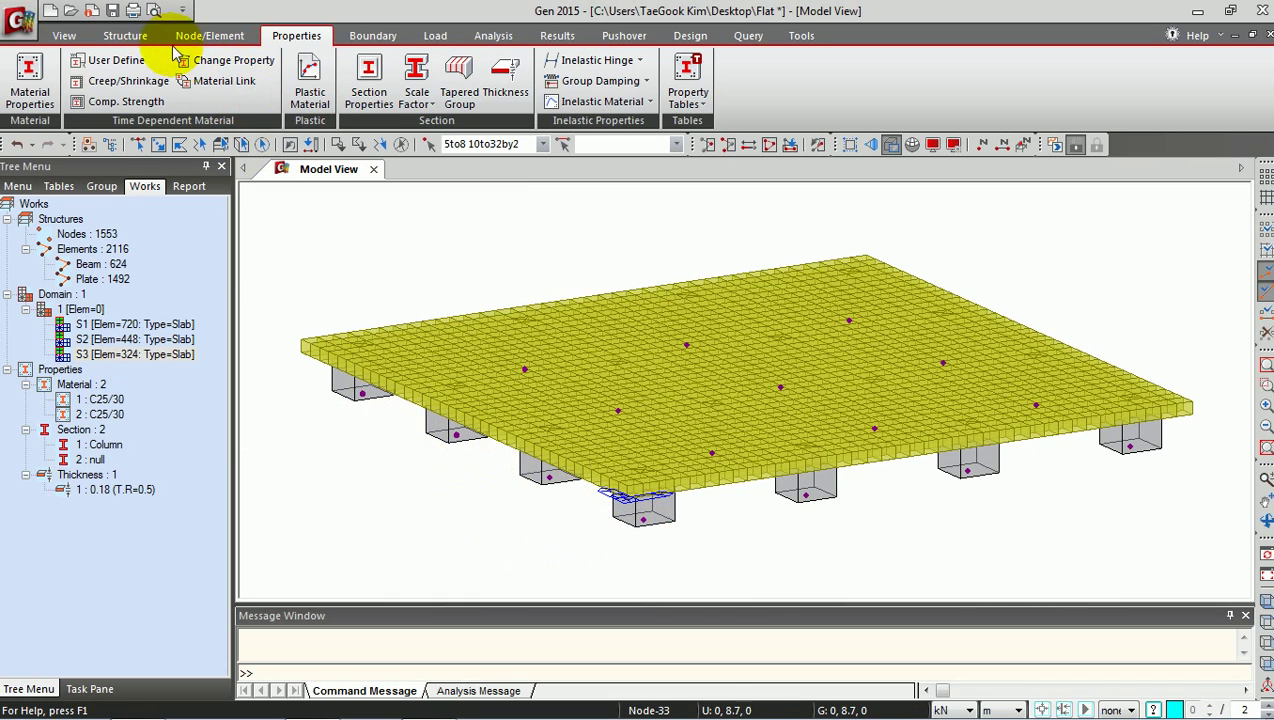
Add supports to the selected column base nodes with Dx, Dy and Dz restrained and all rotations free.
left_click(352, 35)
left_click(31, 98)
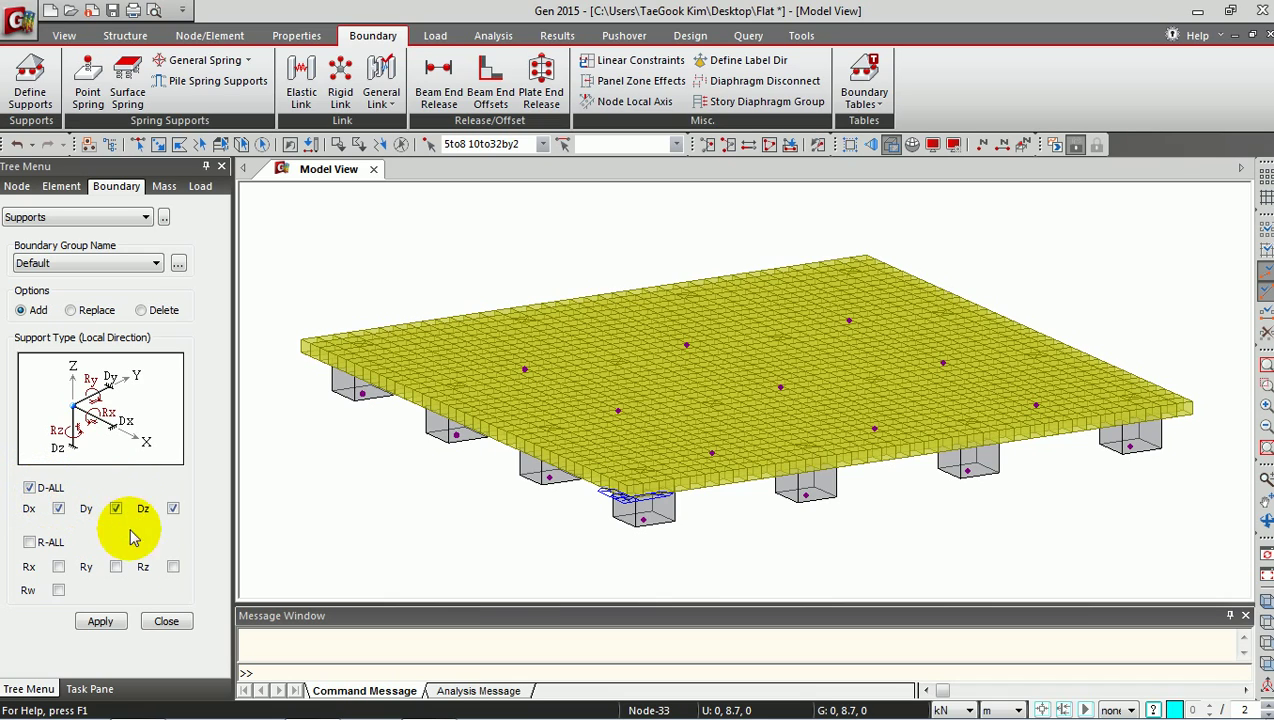
left_click(100, 621)
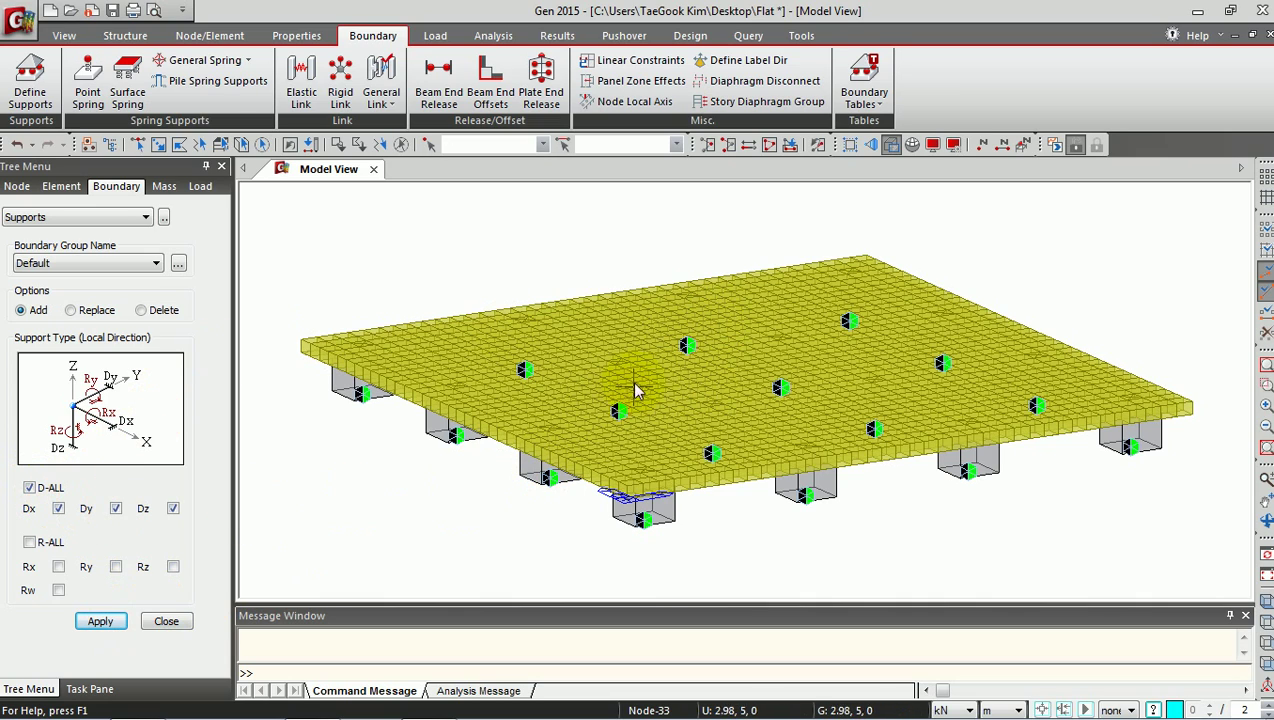
left_click(525, 459)
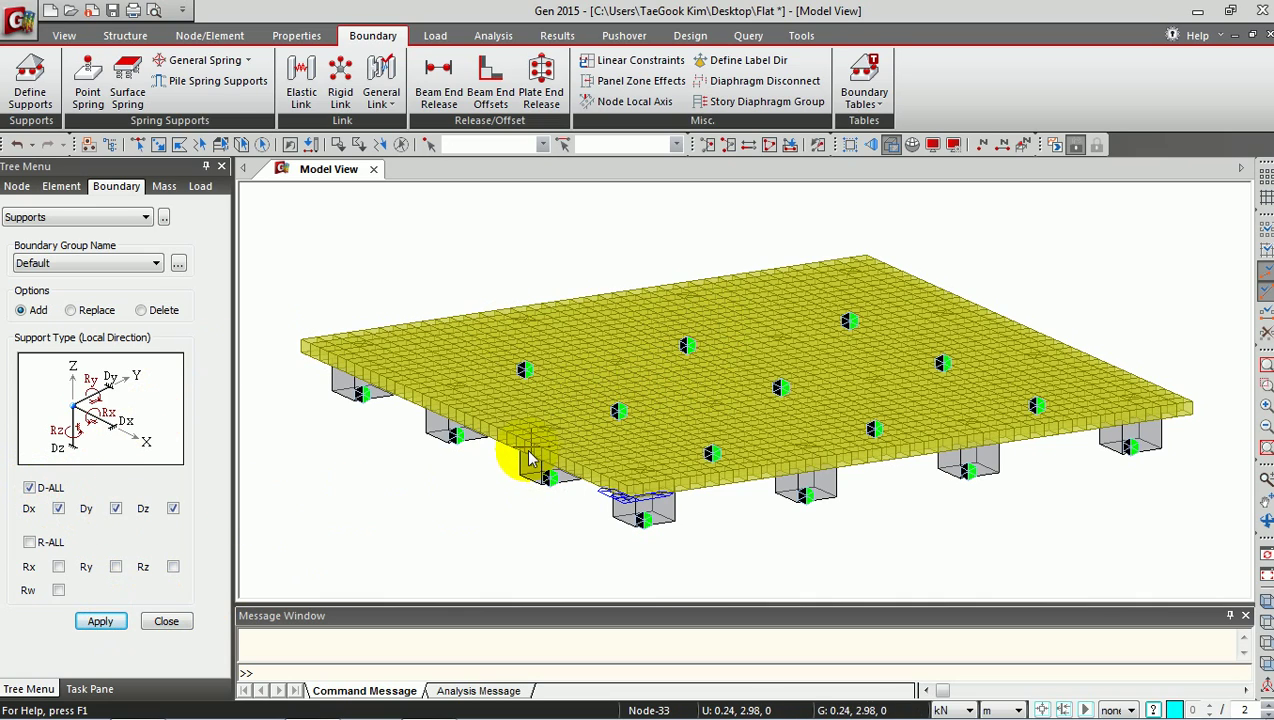
left_click(165, 621)
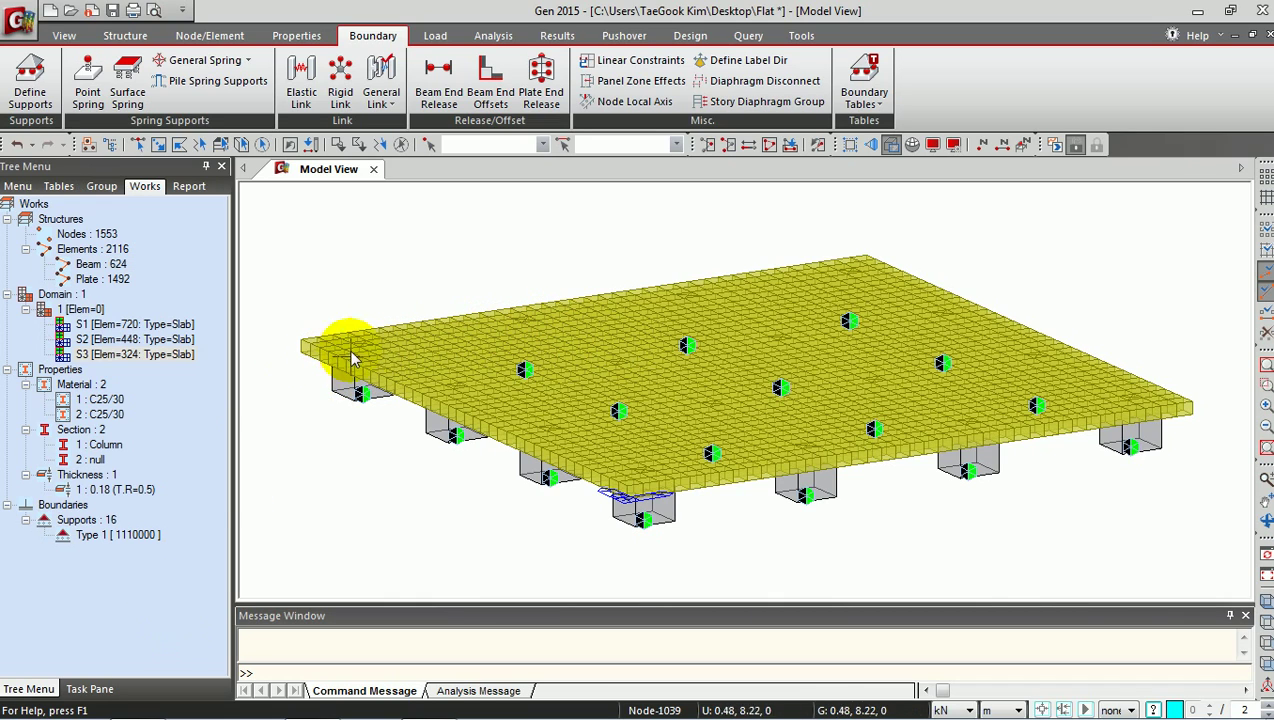
Create a static load case named Self Weight with the type Dead Load (D).
left_click(435, 35)
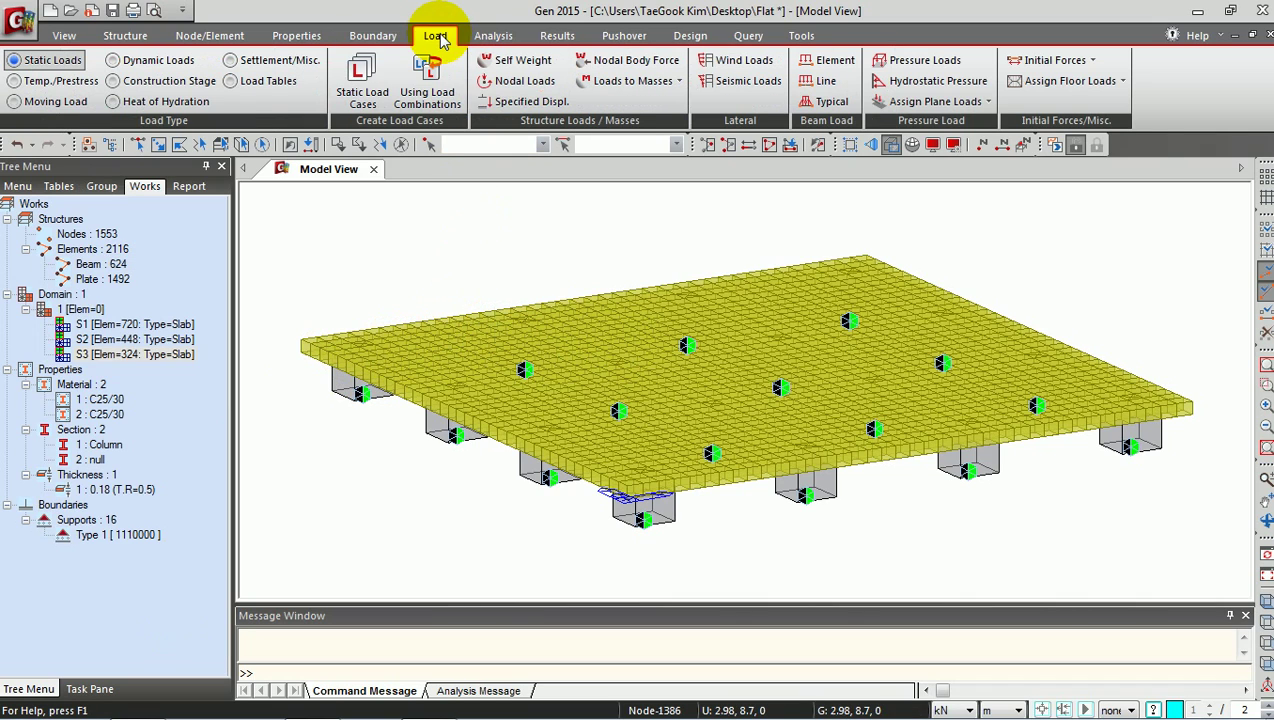
left_click(366, 78)
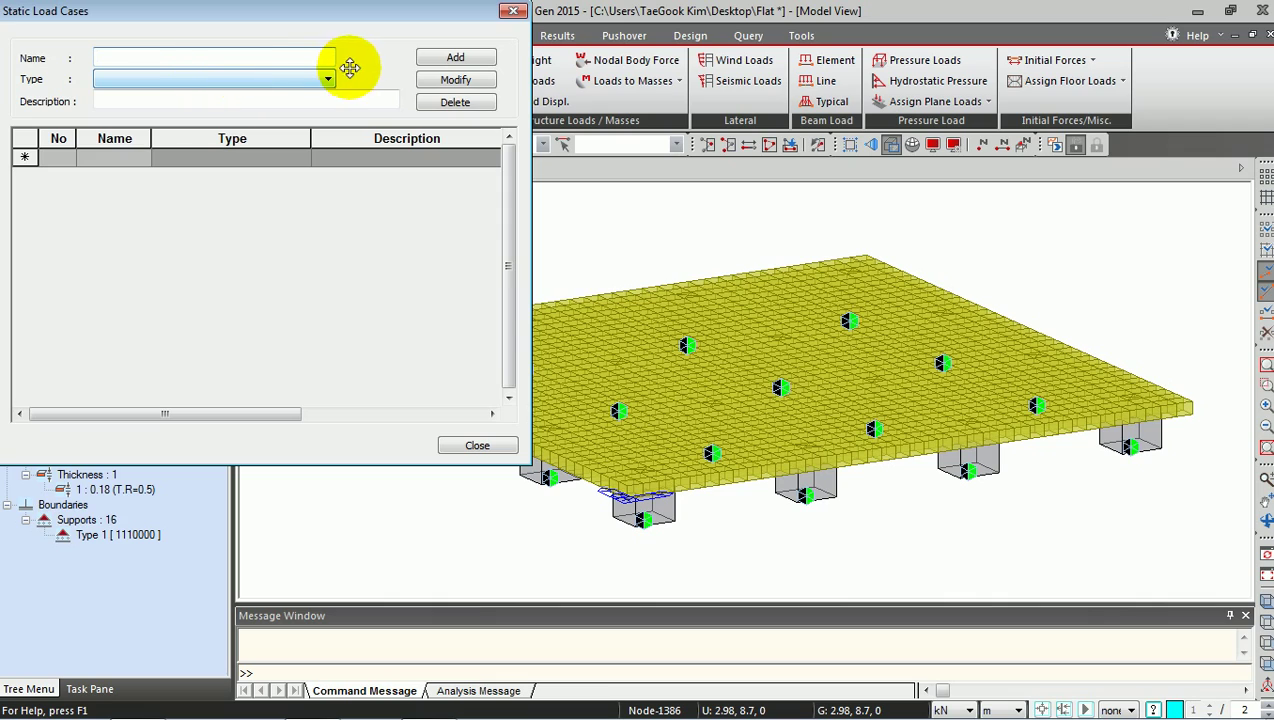
left_click(281, 58)
type("Self Weight")
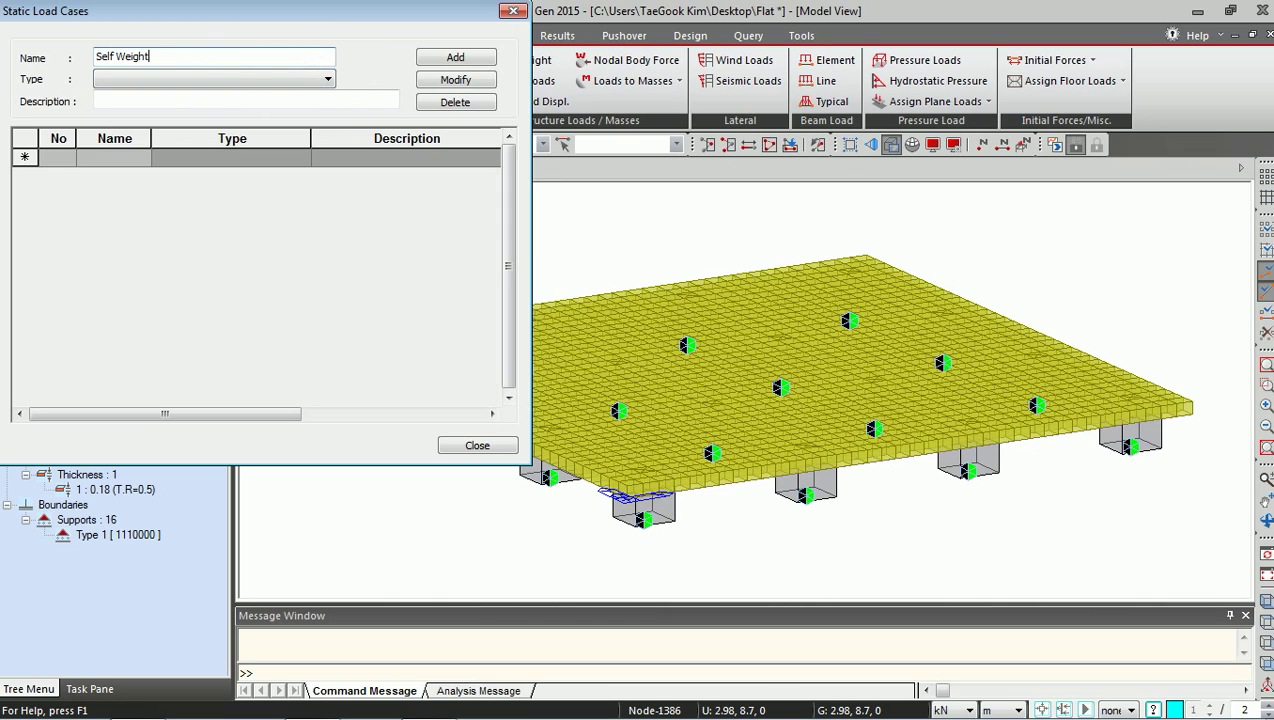
left_click(288, 78)
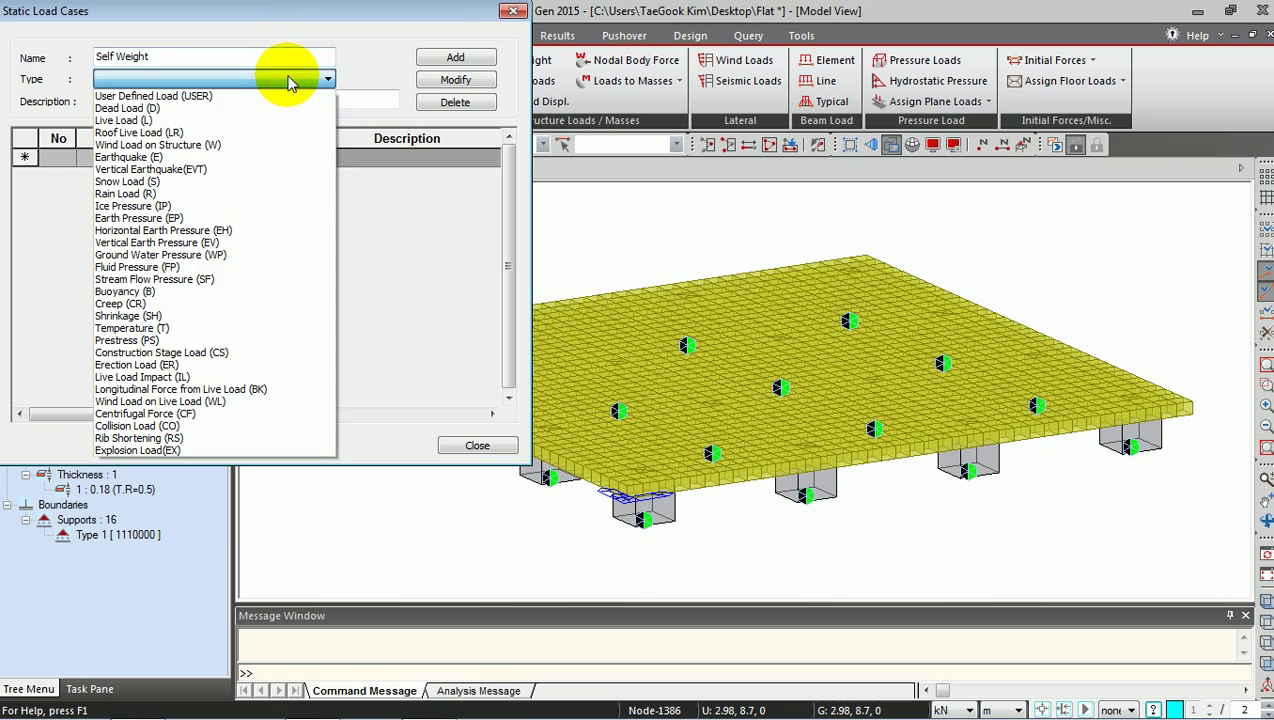
left_click(222, 100)
left_click(445, 57)
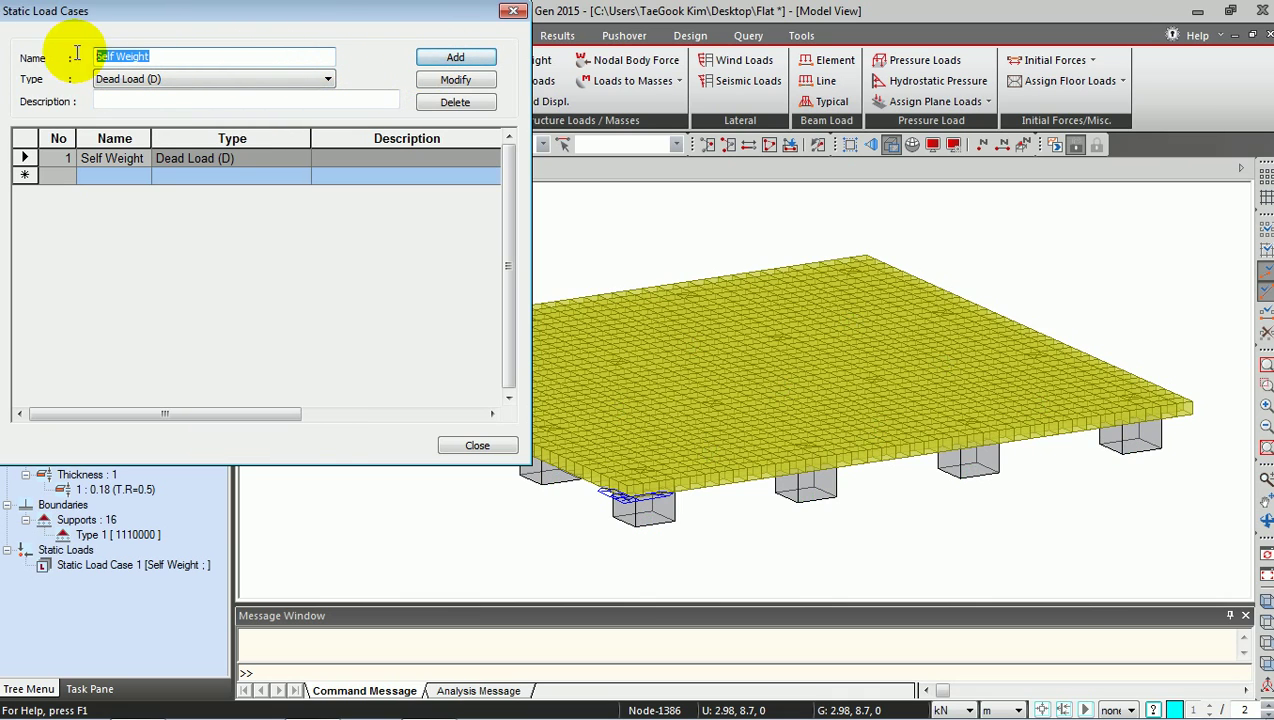
Add load cases DL as Dead Load (D) and LL as Live Load (L), and close the load case definitions.
type("DL")
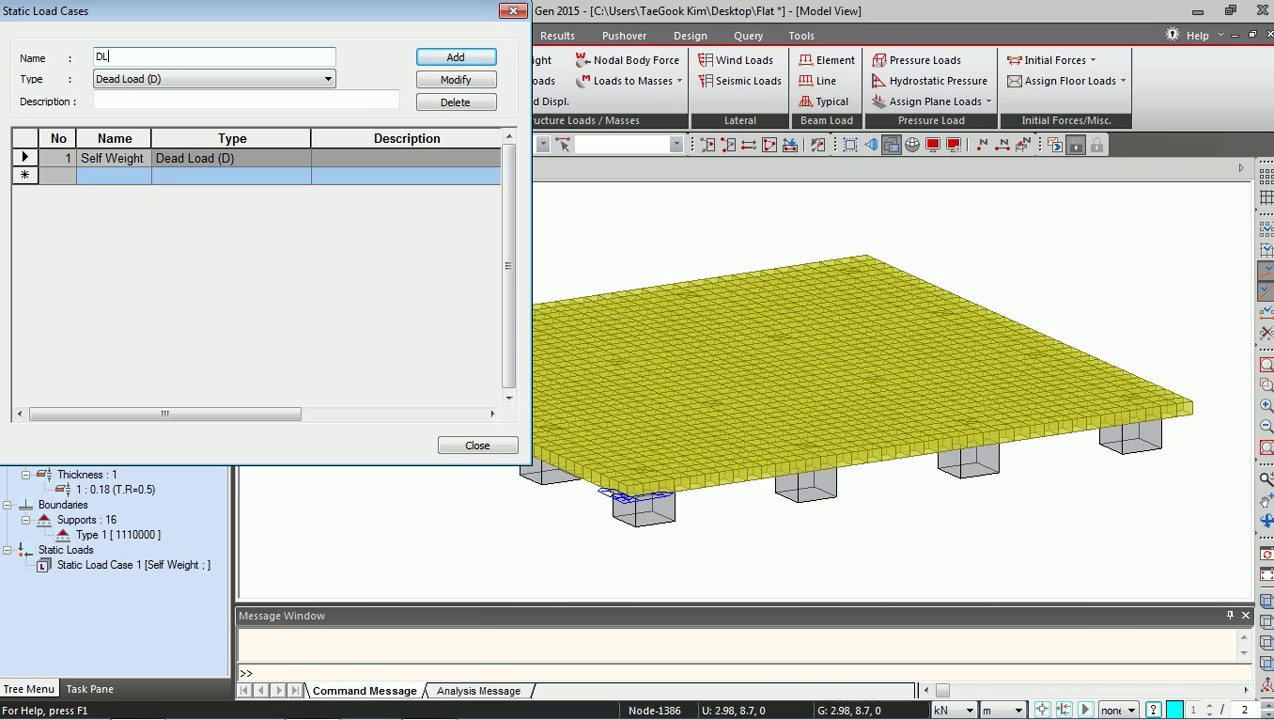
left_click(462, 60)
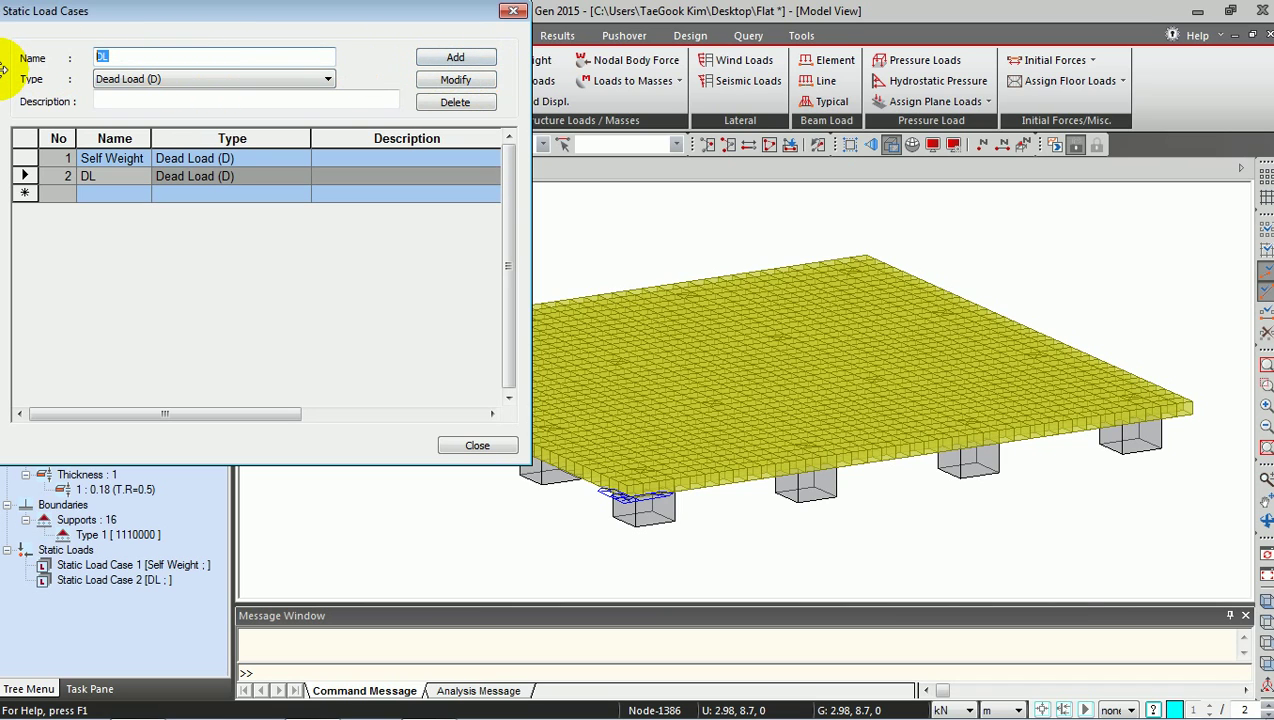
left_click(114, 80)
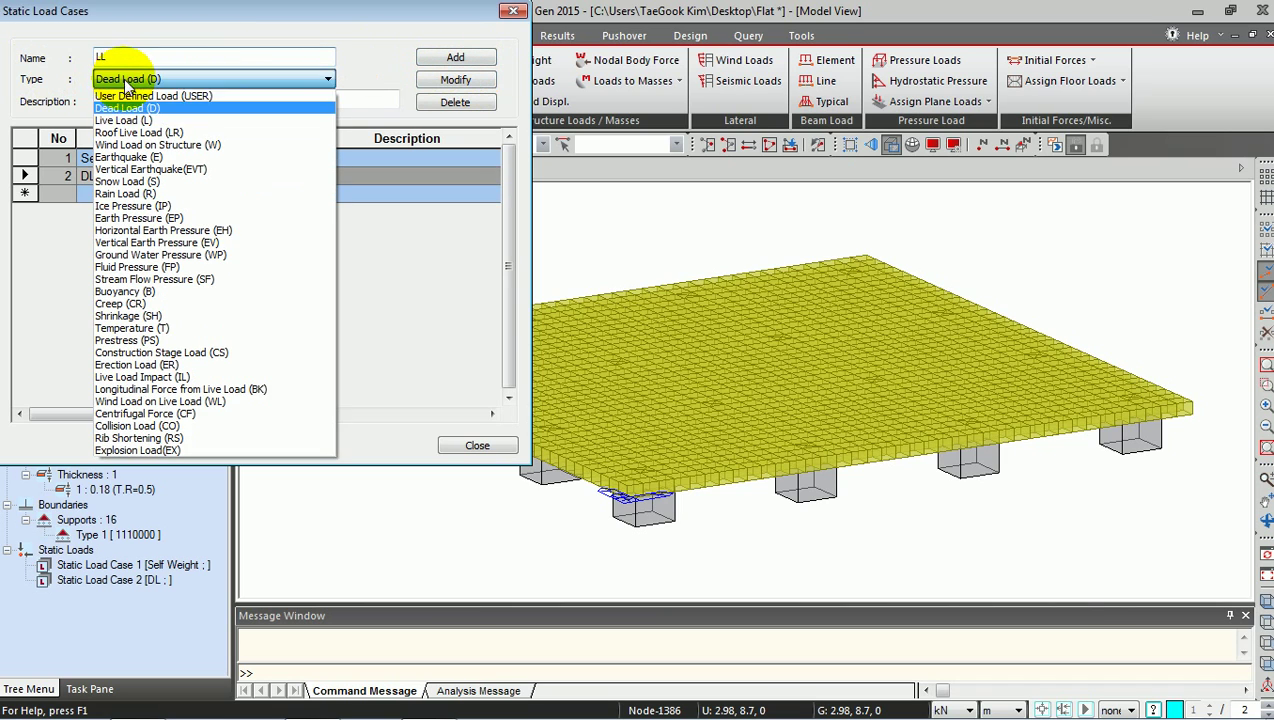
left_click(118, 108)
left_click(454, 59)
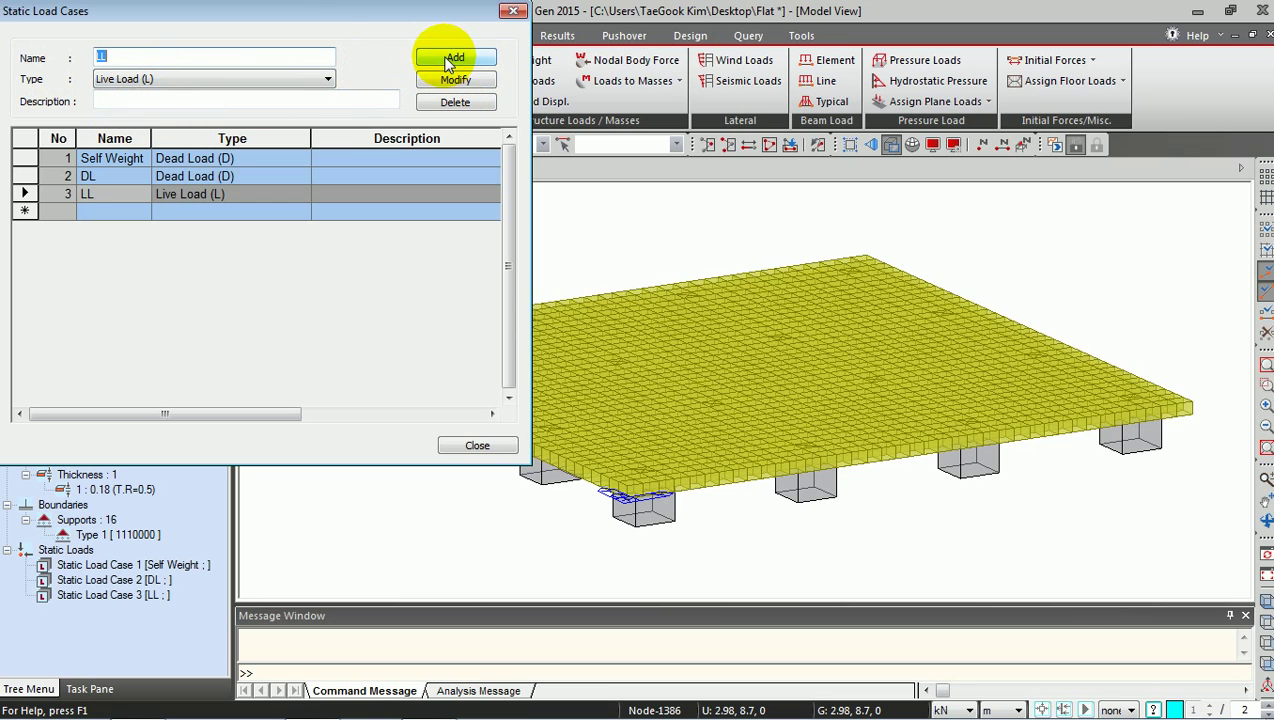
left_click(468, 444)
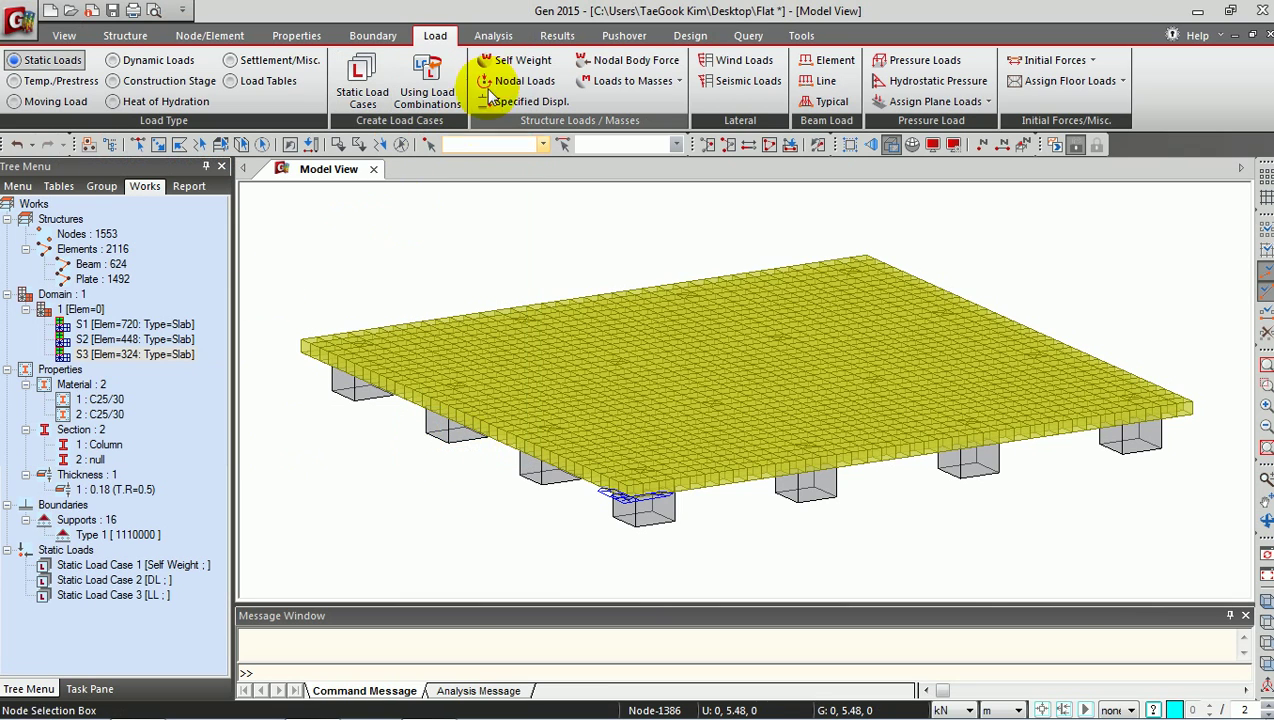
Add a self-weight load with a Z factor of -1 to the Self Weight load case.
left_click(515, 60)
scroll(219, 441, "down", 2)
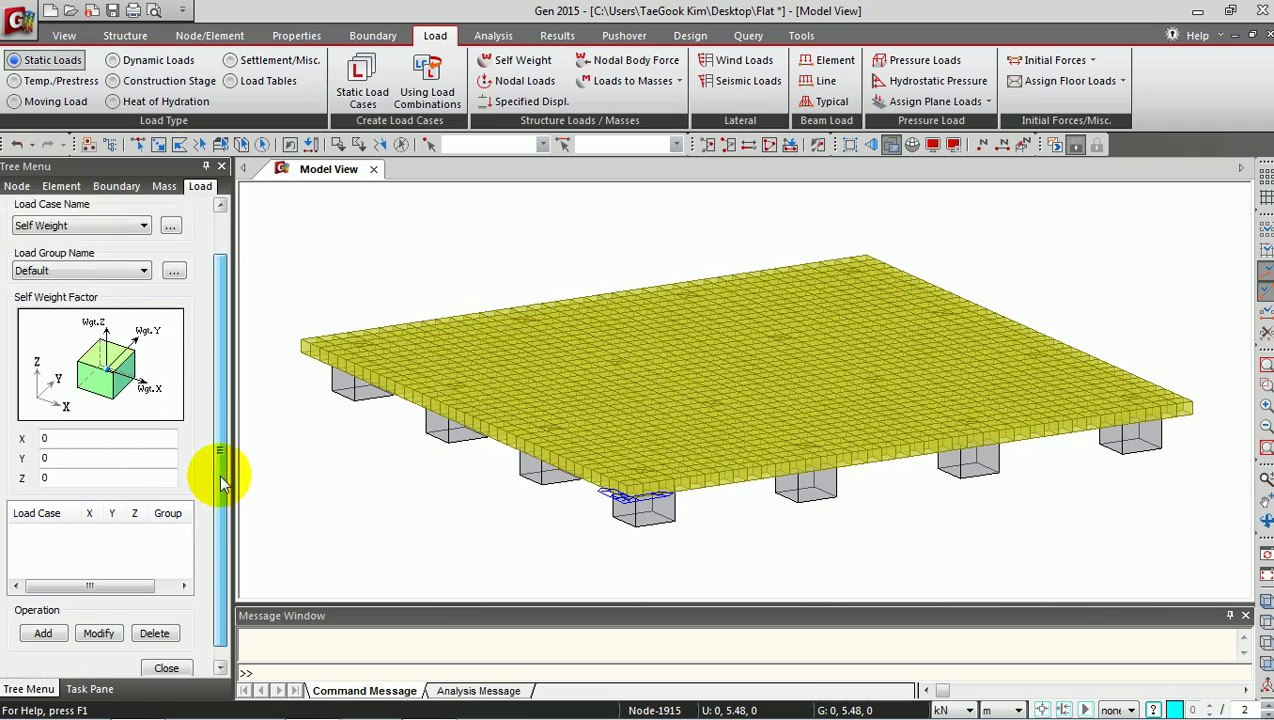
double_click(96, 463)
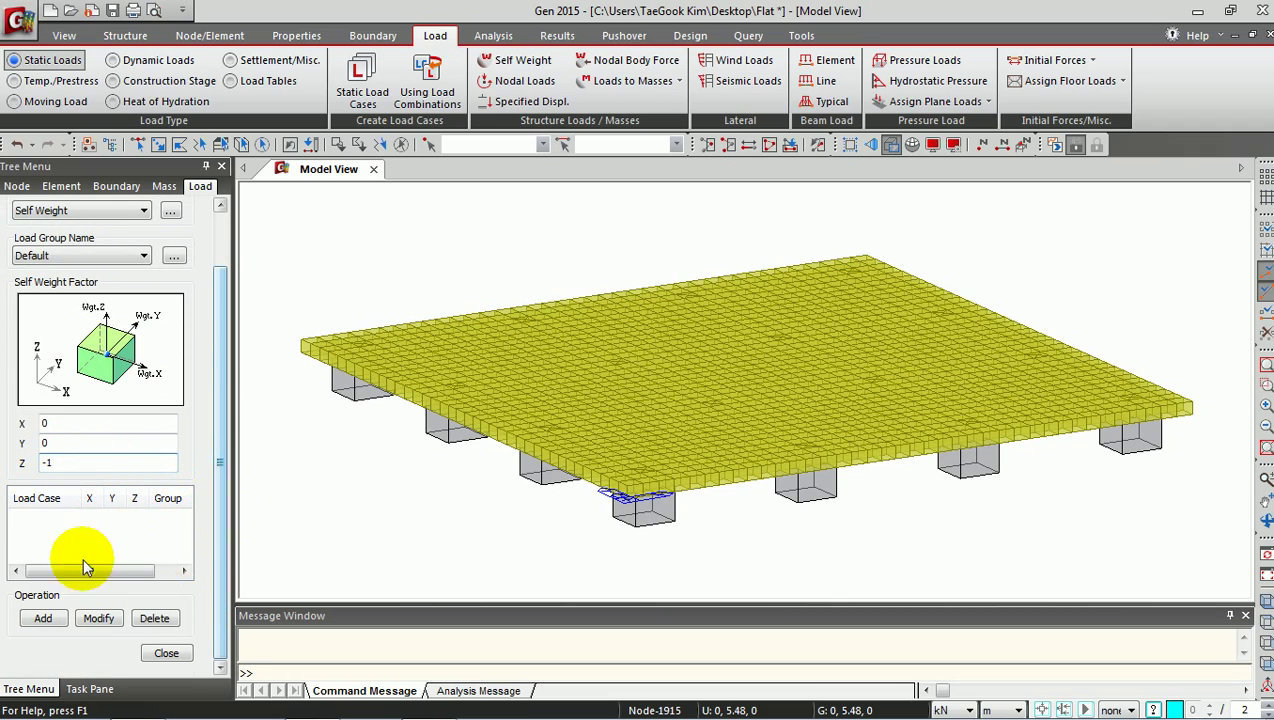
left_click(170, 654)
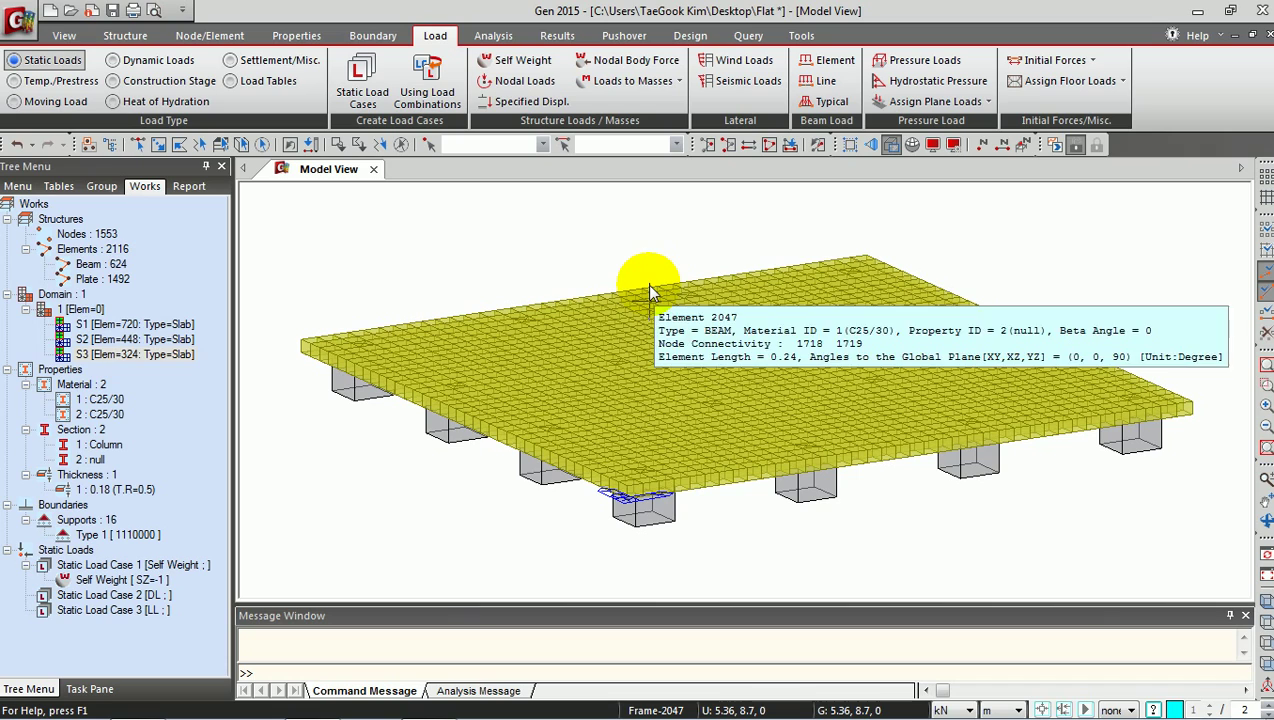
Set up a uniform plate face pressure load of -8 kN/m² in local z for the LL load case.
left_click(953, 67)
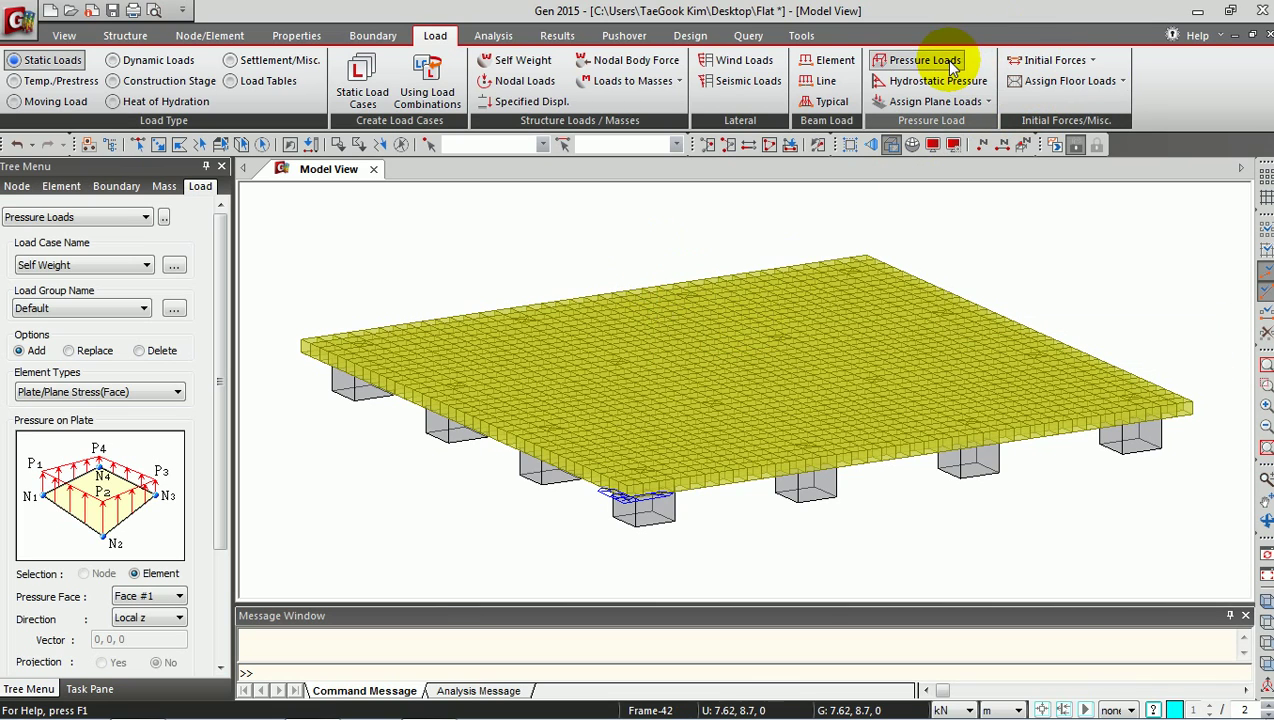
left_click(114, 265)
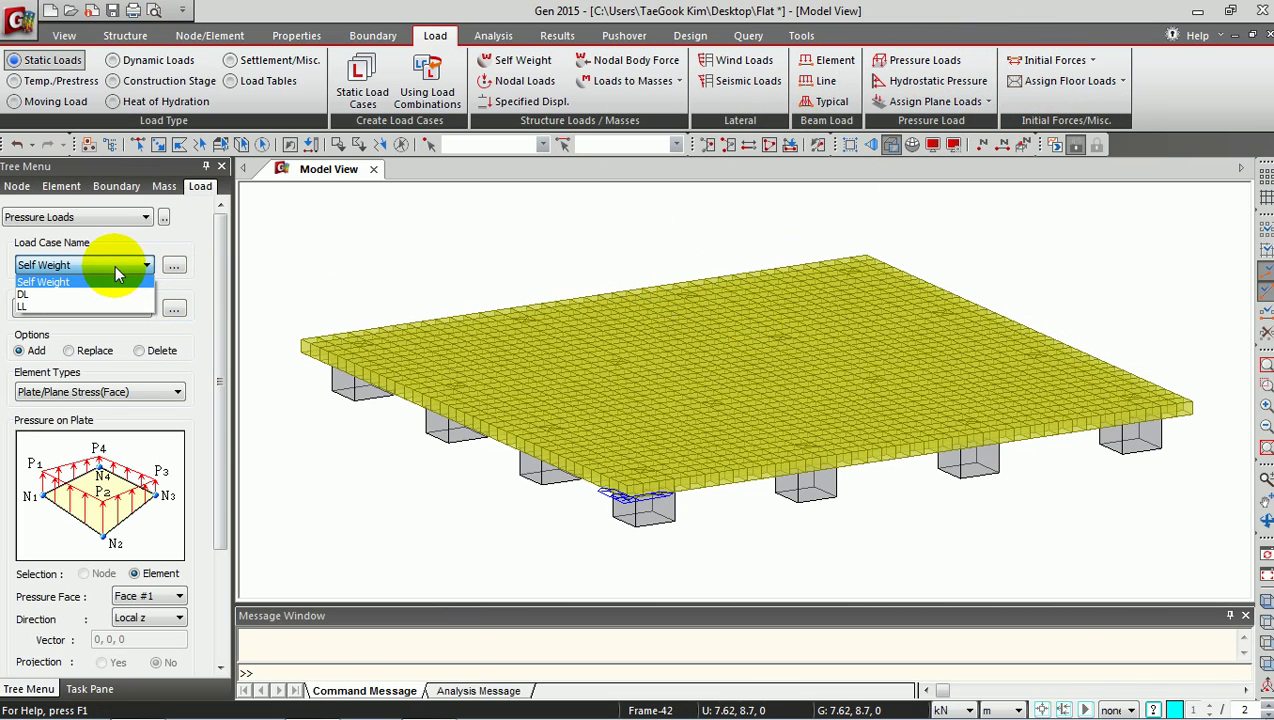
left_click(74, 303)
left_click_drag(219, 302, 193, 441)
left_click(85, 569)
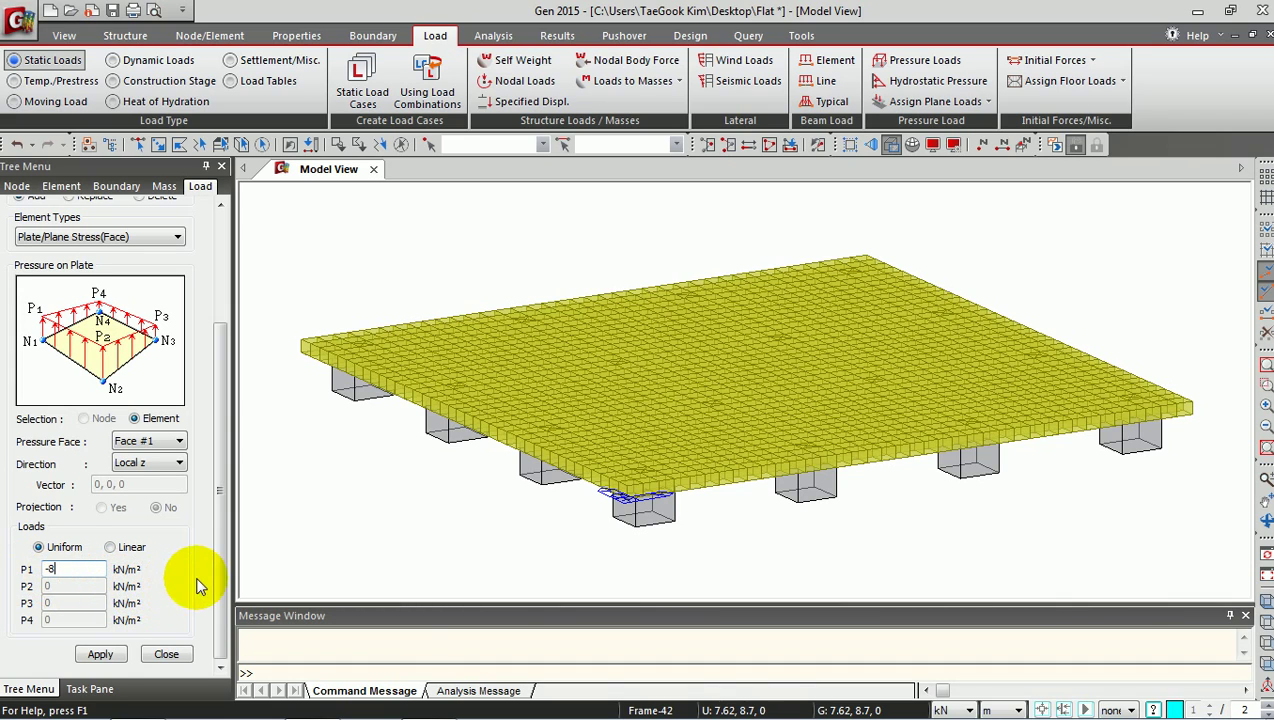
left_click(110, 656)
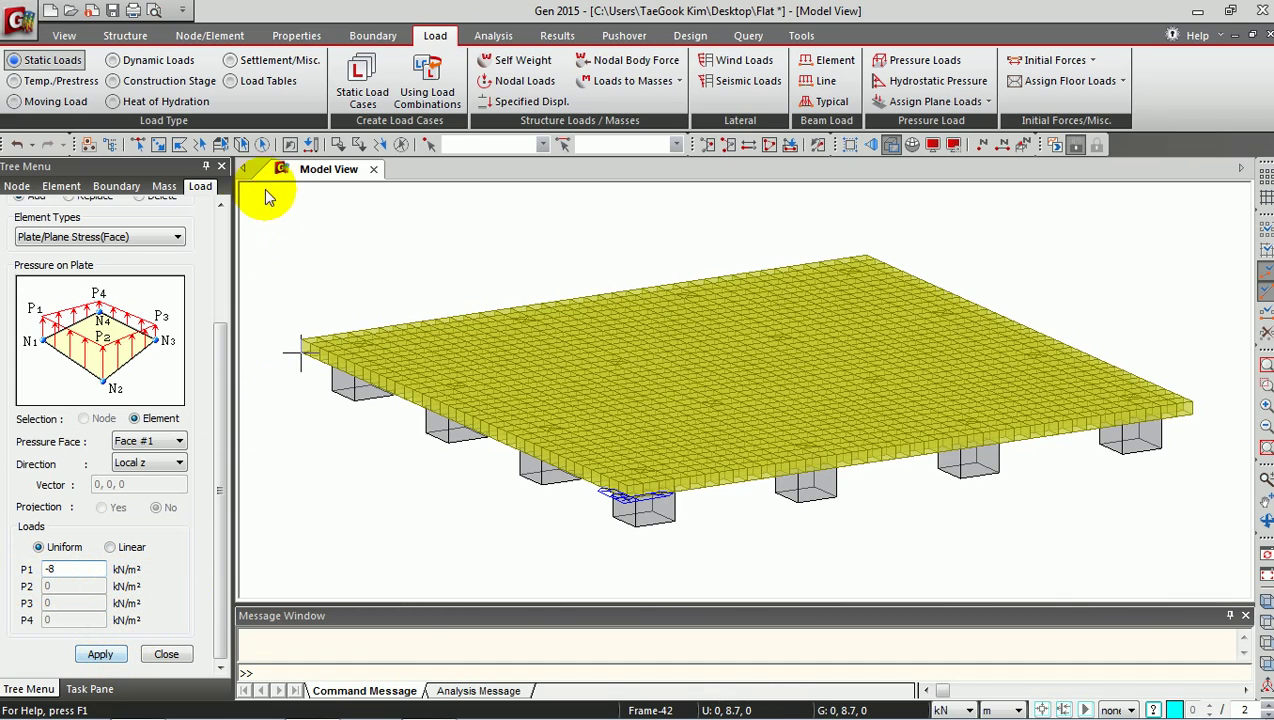
Select all slab elements with an XY plane selection through the slab, and apply the pressure load to them.
left_click(221, 144)
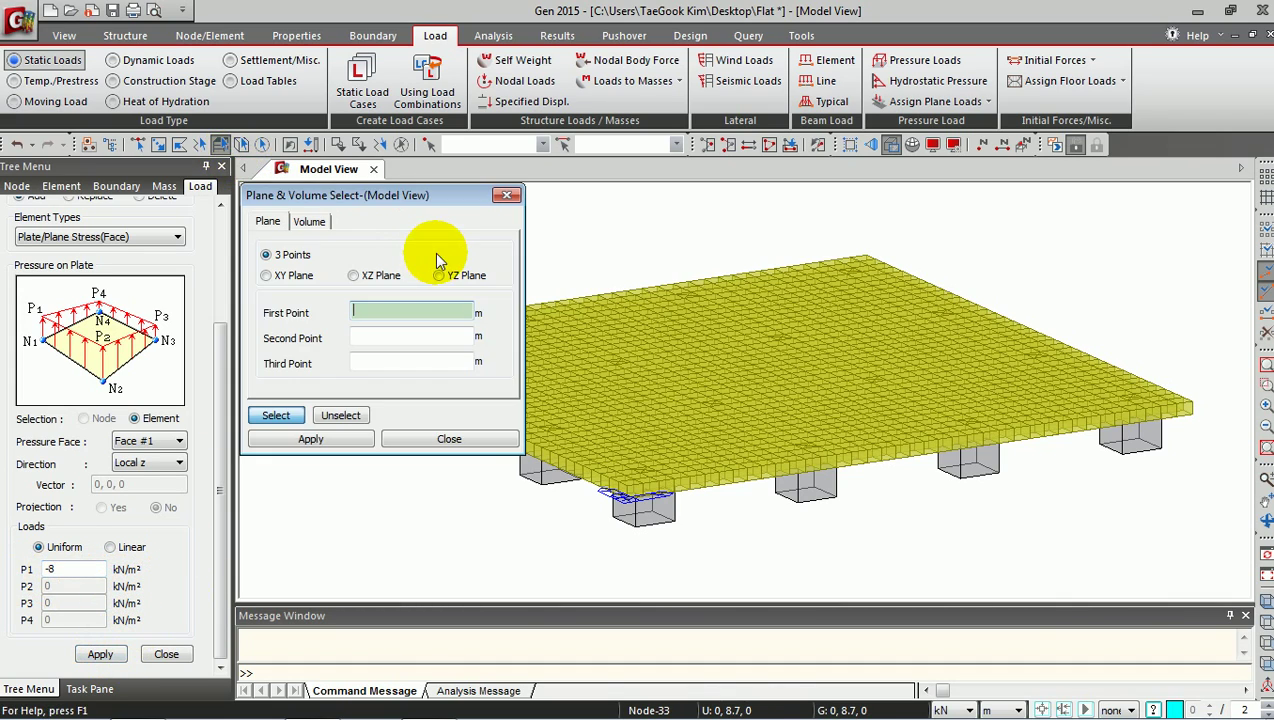
left_click(300, 276)
left_click(588, 294)
left_click(449, 439)
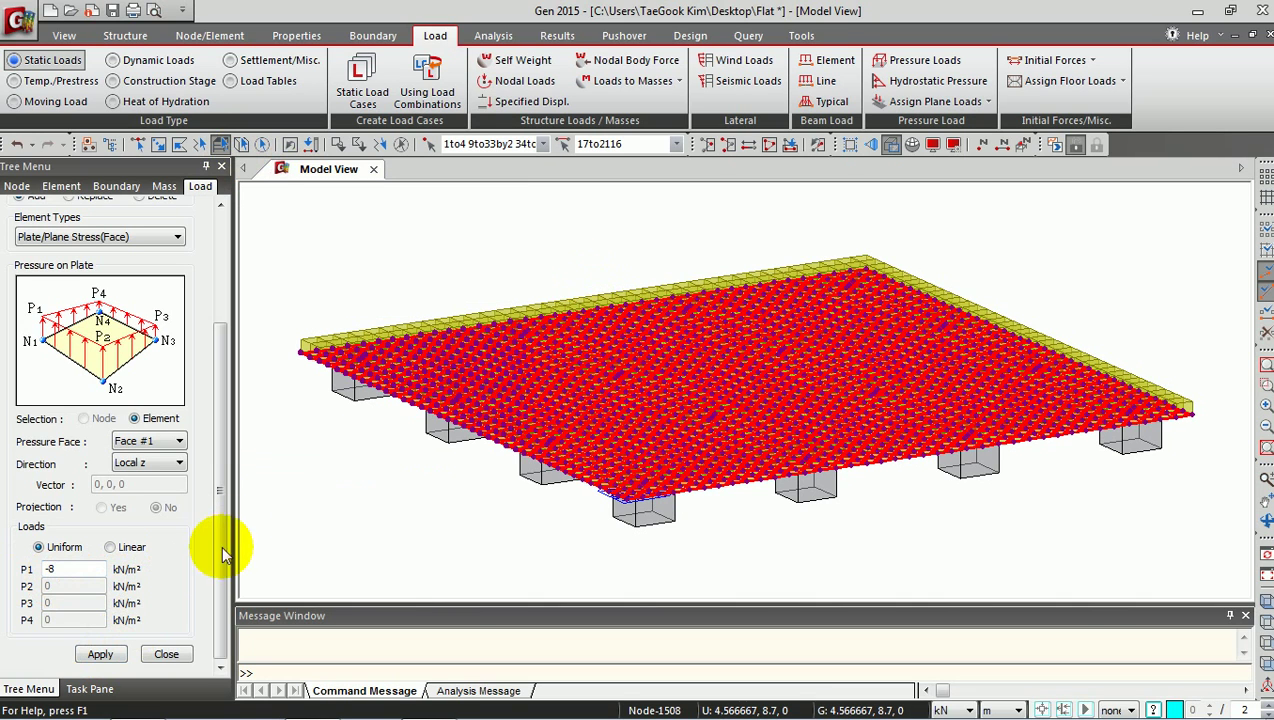
left_click(113, 657)
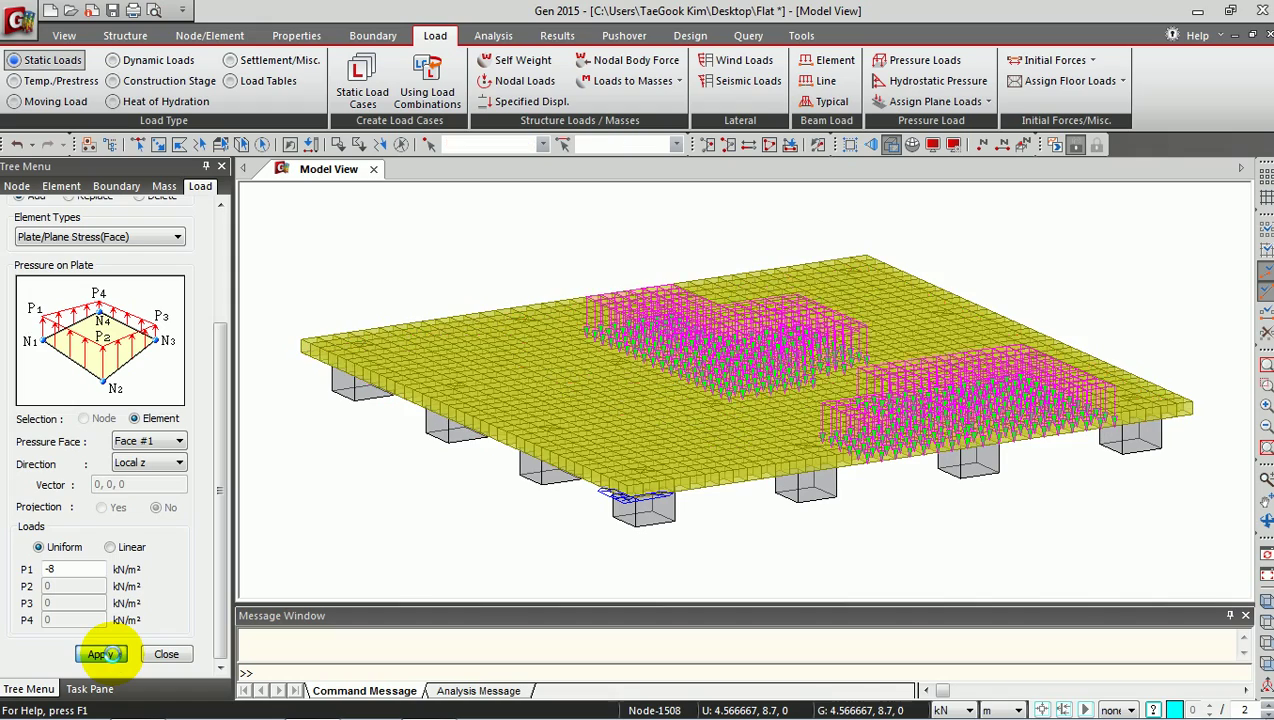
left_click(166, 654)
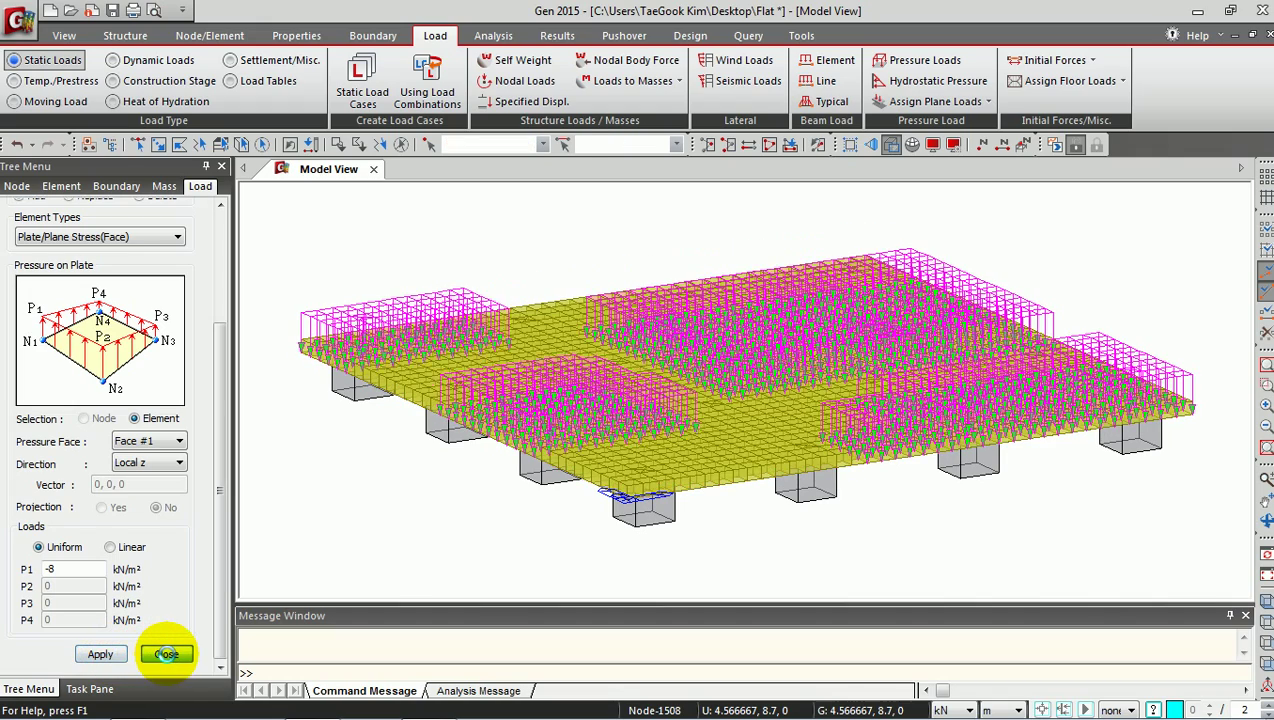
left_click(493, 320)
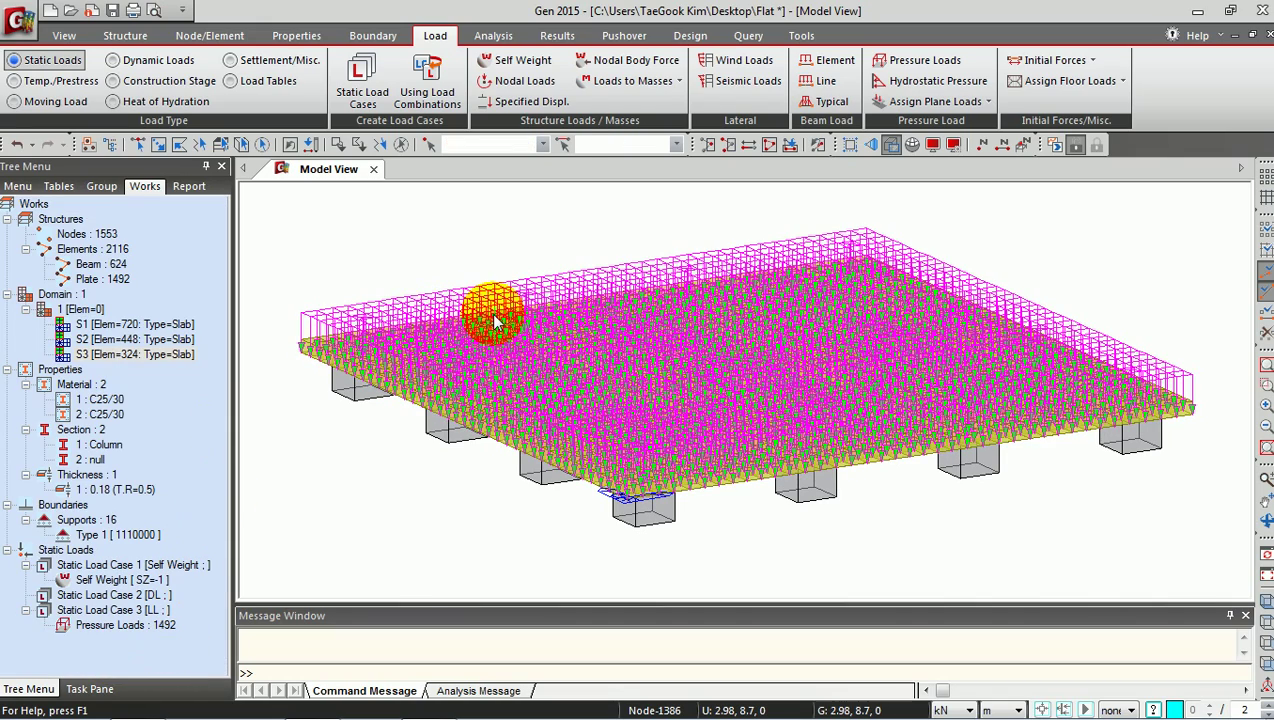
mouse_move(493, 320)
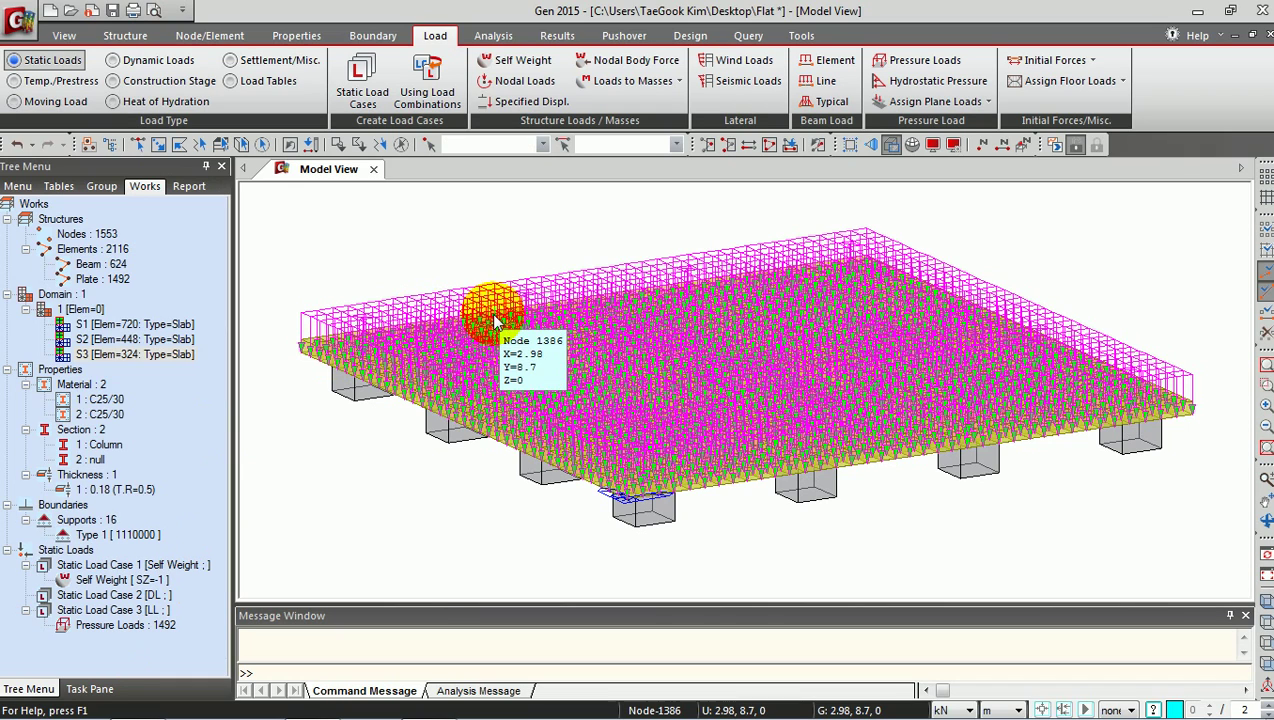